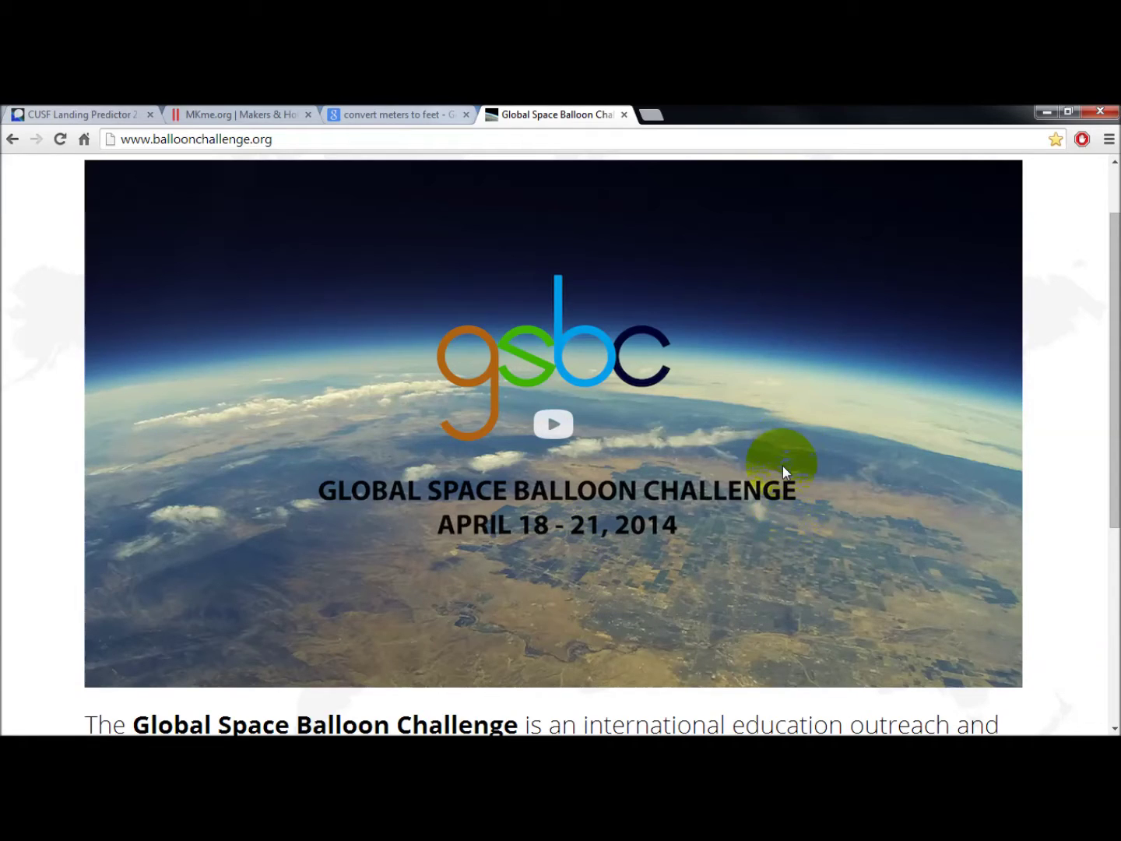
Open the Launch Map page of the Global Space Balloon Challenge site and show the GSBC Launches map
{"action": "scroll", "coordinate": [782, 465], "scroll_direction": "up", "scroll_amount": 1}
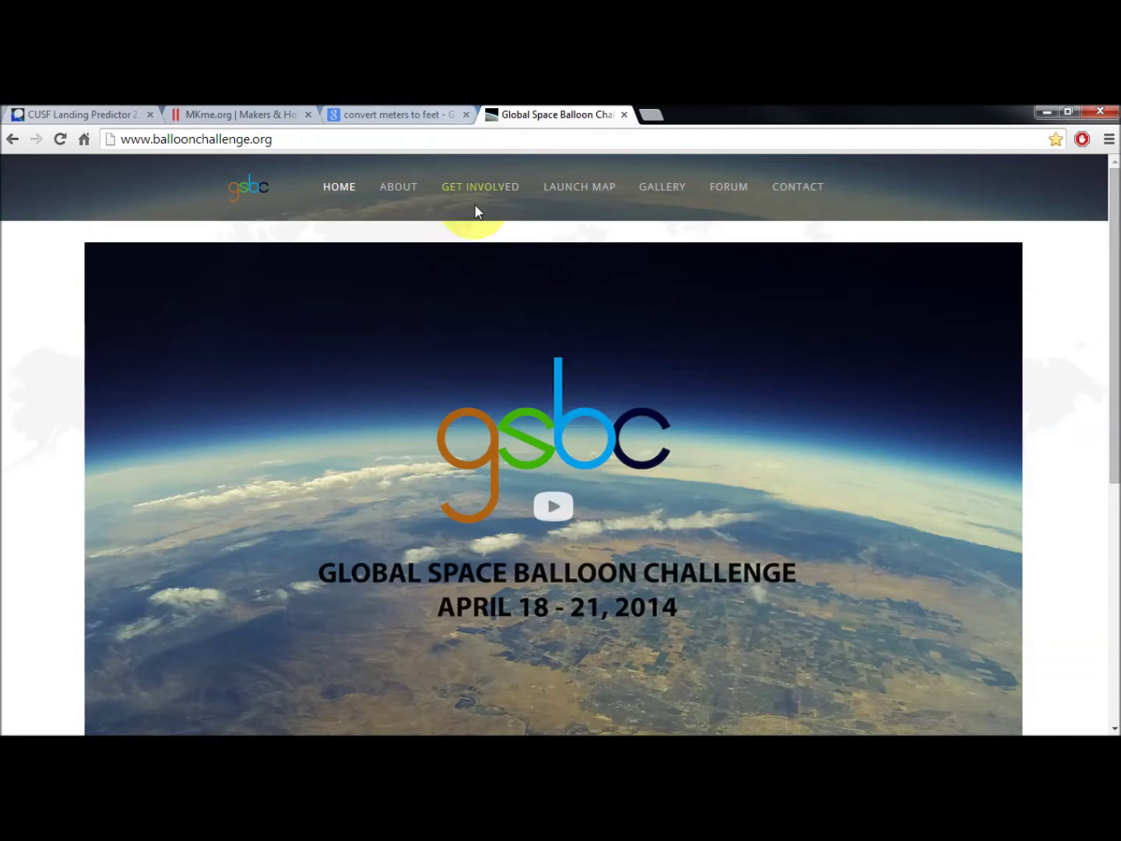
{"action": "left_click", "coordinate": [563, 189]}
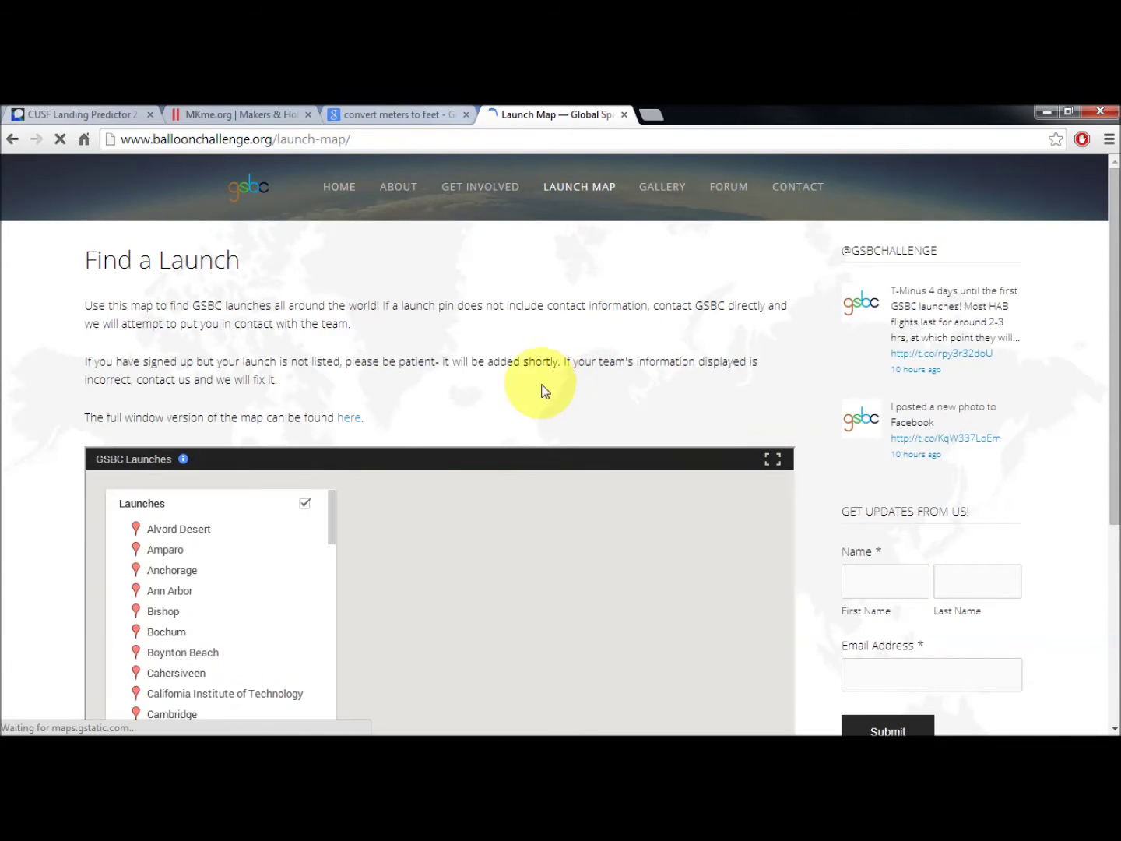
{"action": "scroll", "coordinate": [604, 451], "scroll_direction": "down", "scroll_amount": 1}
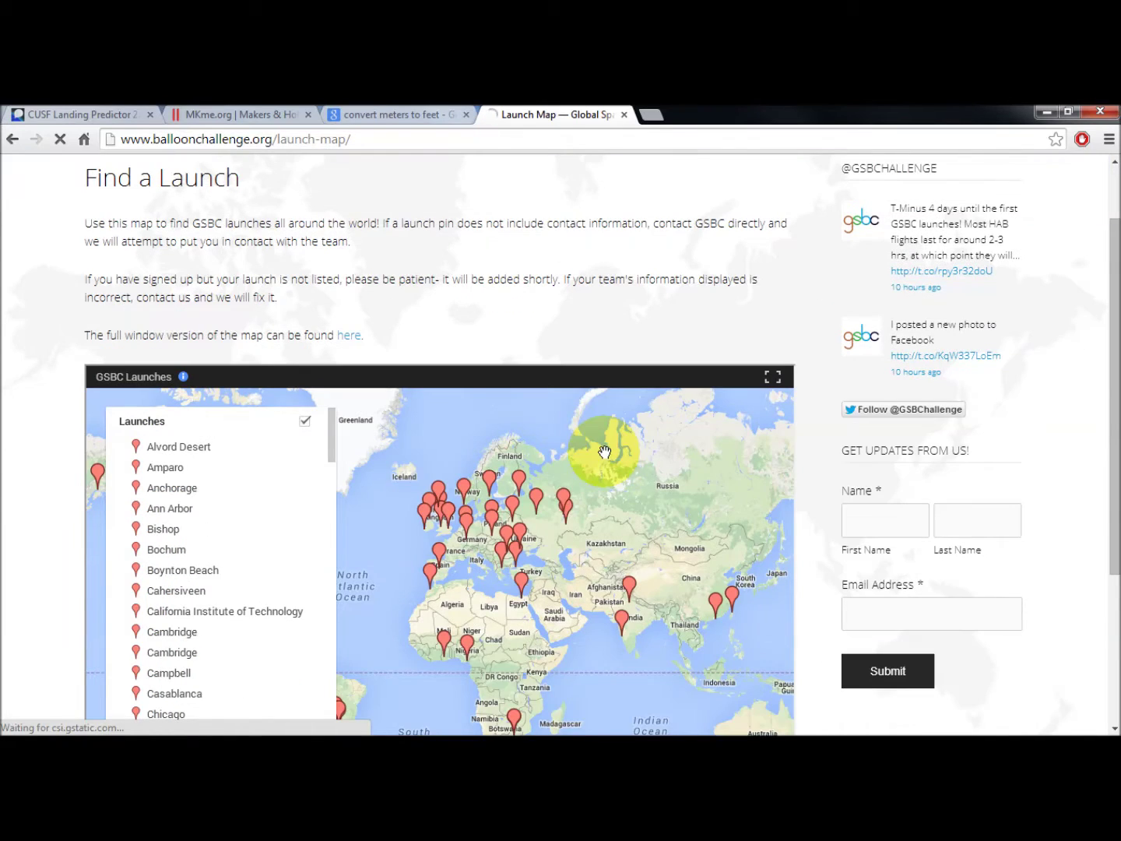
{"action": "scroll", "coordinate": [904, 382], "scroll_direction": "down", "scroll_amount": 2}
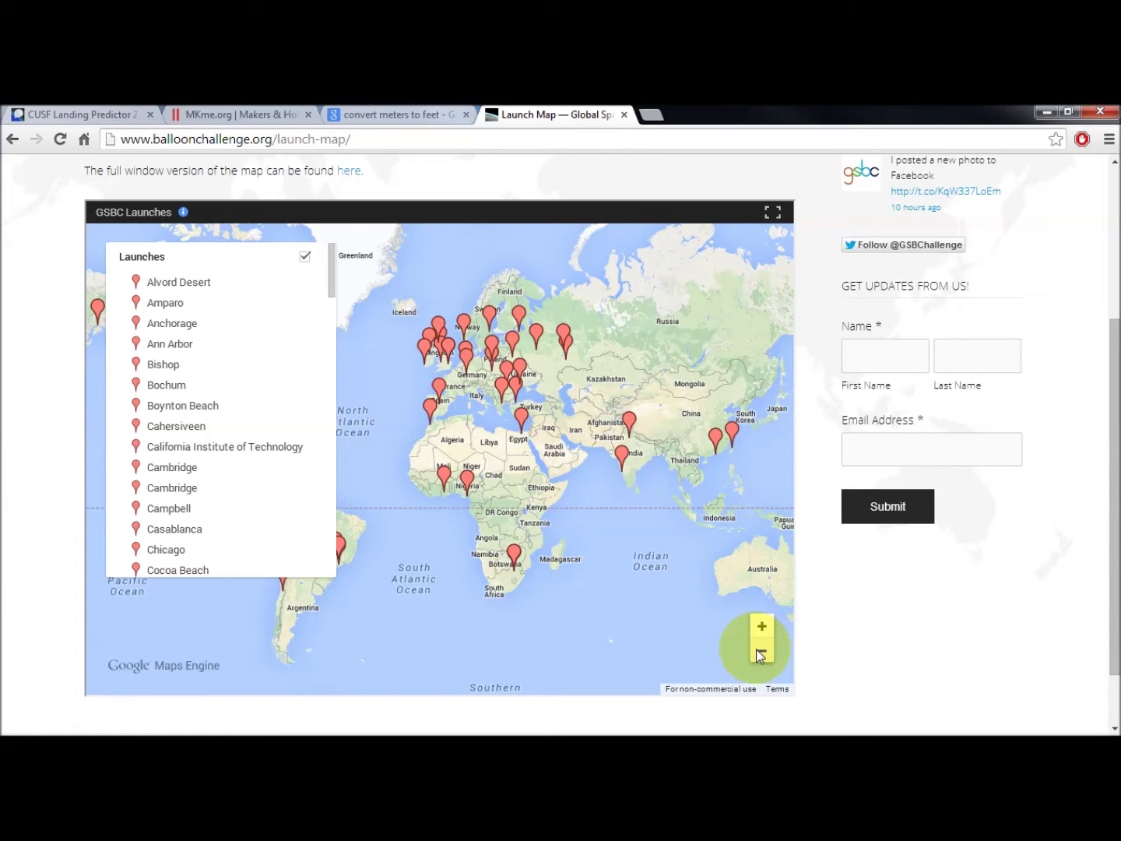
Survey the launch pins on the GSBC Launches map from Europe across to the Americas and the Pacific
{"action": "left_click_drag", "start_coordinate": [501, 463], "coordinate": [639, 500]}
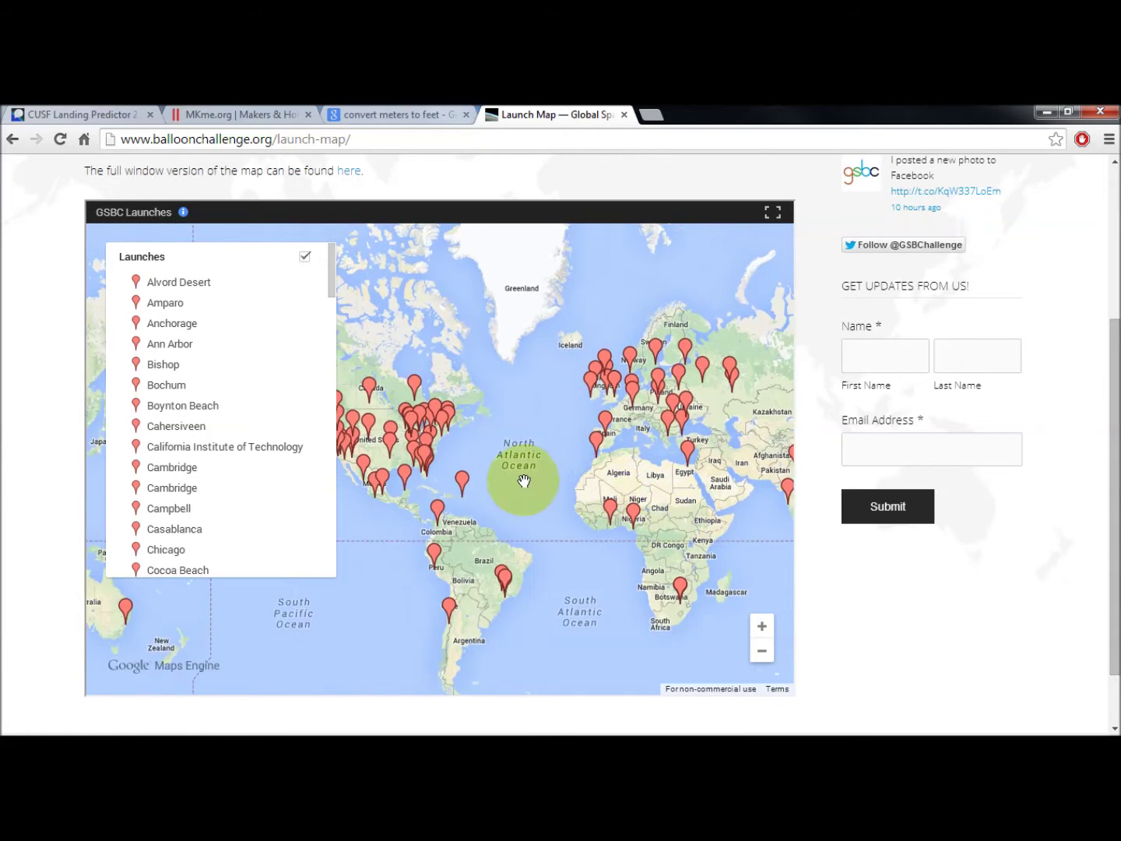
{"action": "left_click_drag", "start_coordinate": [521, 483], "coordinate": [613, 461]}
{"action": "left_click_drag", "start_coordinate": [460, 458], "coordinate": [629, 487]}
{"action": "left_click_drag", "start_coordinate": [475, 501], "coordinate": [669, 522]}
{"action": "left_click_drag", "start_coordinate": [496, 526], "coordinate": [552, 528]}
{"action": "left_click_drag", "start_coordinate": [690, 518], "coordinate": [312, 514]}
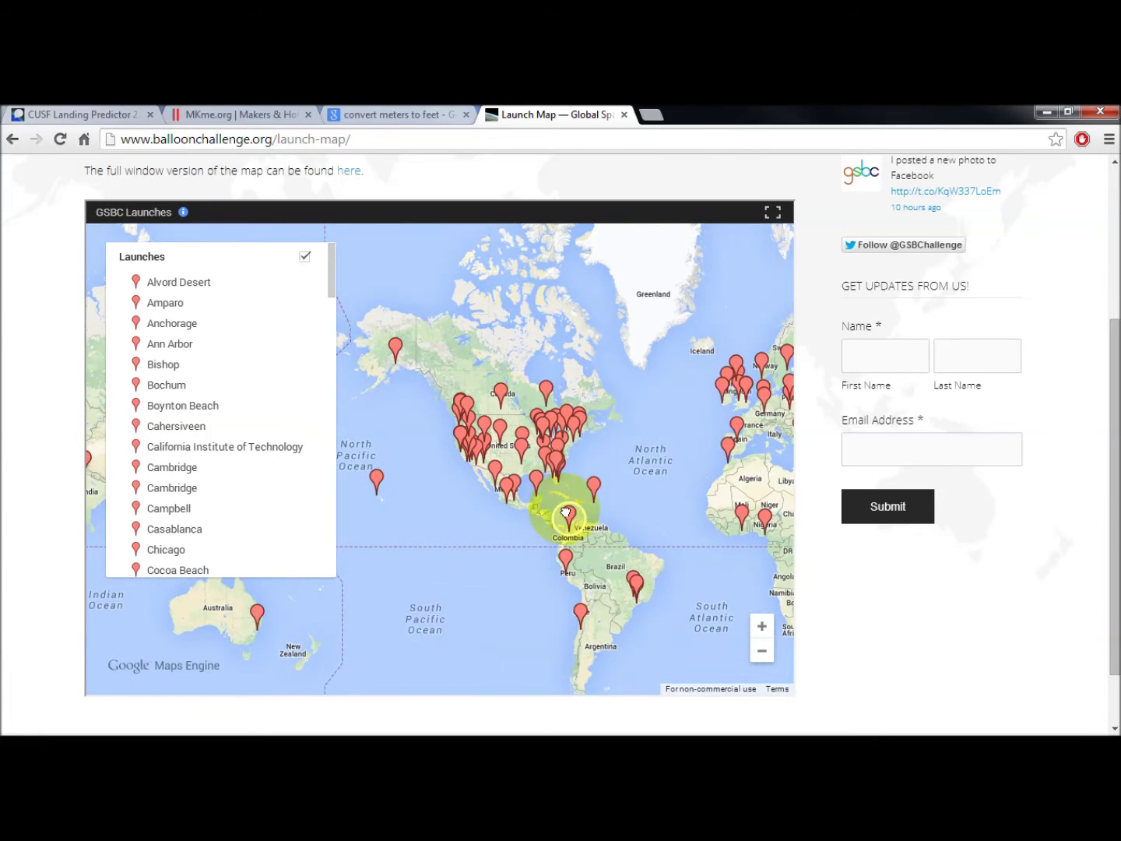
{"action": "left_click_drag", "start_coordinate": [565, 518], "coordinate": [535, 520]}
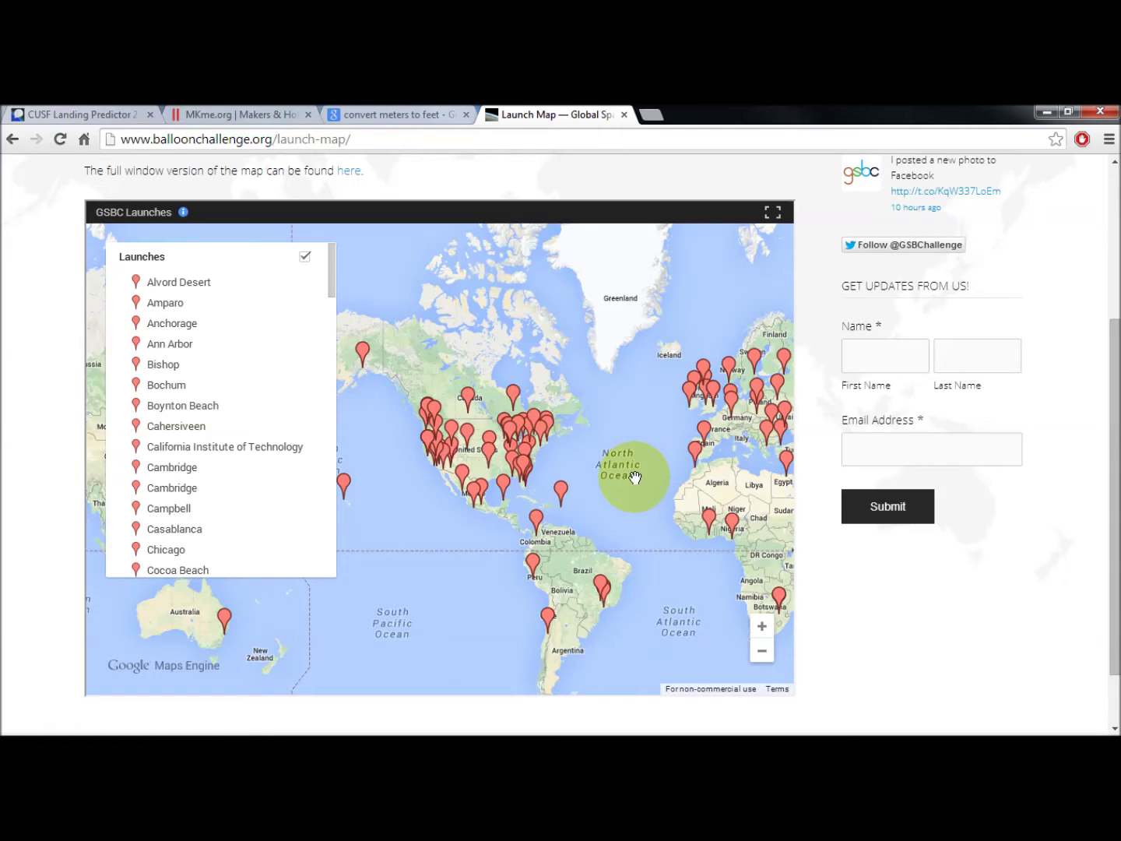
View the details of the Ontario launch pin on the GSBC map, then close them
{"action": "scroll", "coordinate": [634, 476], "scroll_direction": "up", "scroll_amount": 2}
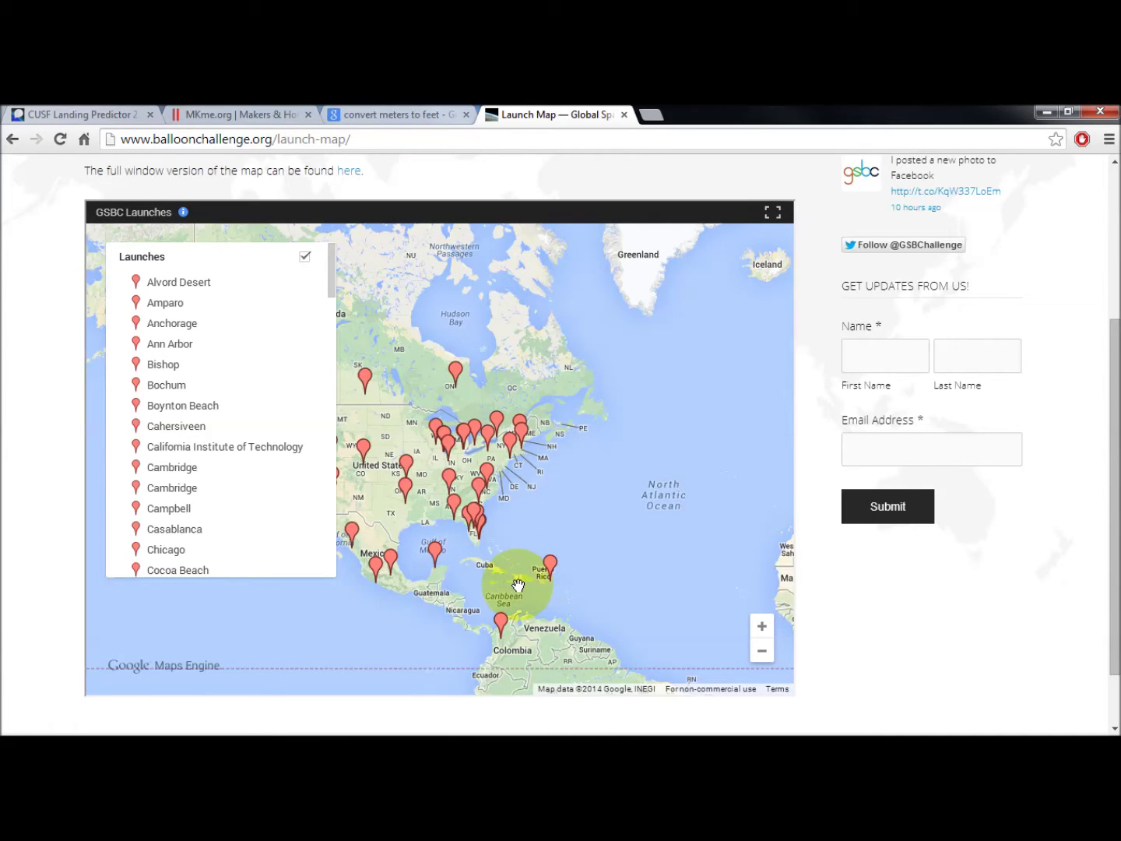
{"action": "scroll", "coordinate": [498, 545], "scroll_direction": "up", "scroll_amount": 1}
{"action": "left_click_drag", "start_coordinate": [476, 396], "coordinate": [635, 441]}
{"action": "left_click_drag", "start_coordinate": [513, 424], "coordinate": [450, 437]}
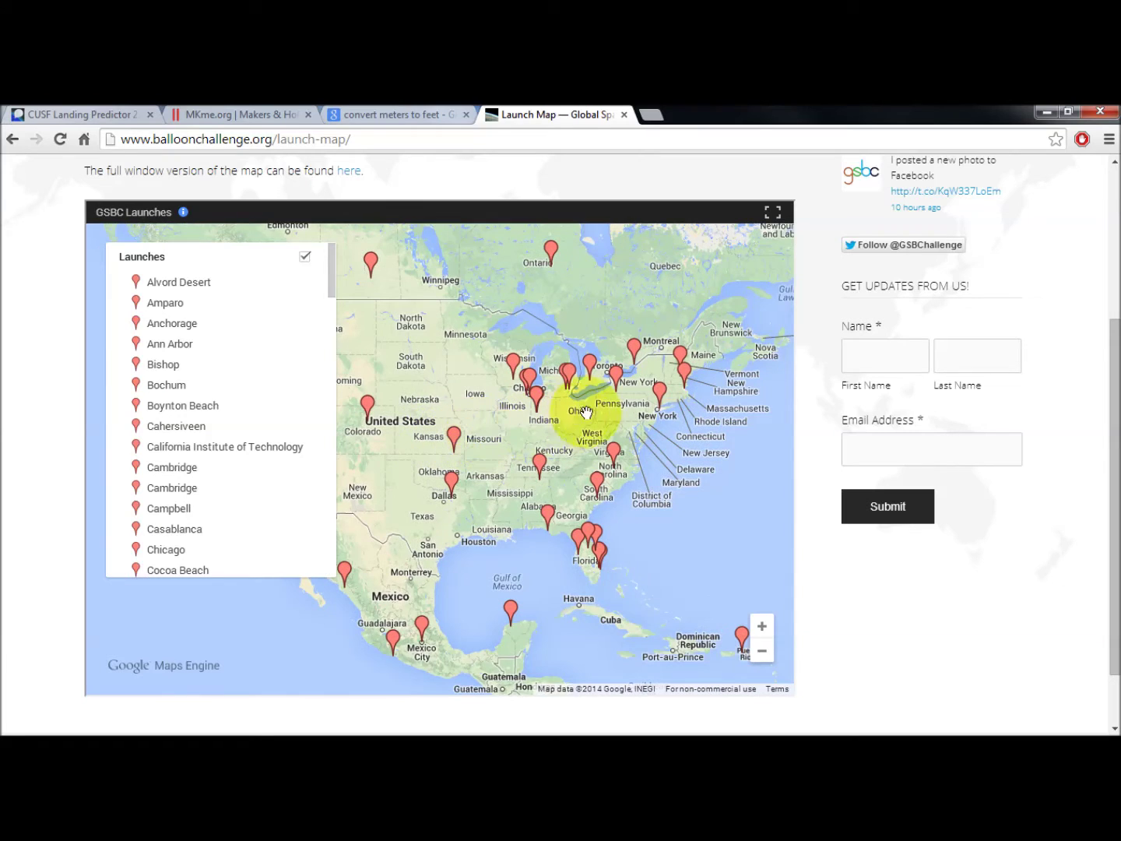
{"action": "left_click_drag", "start_coordinate": [584, 414], "coordinate": [578, 473]}
{"action": "left_click", "coordinate": [536, 333]}
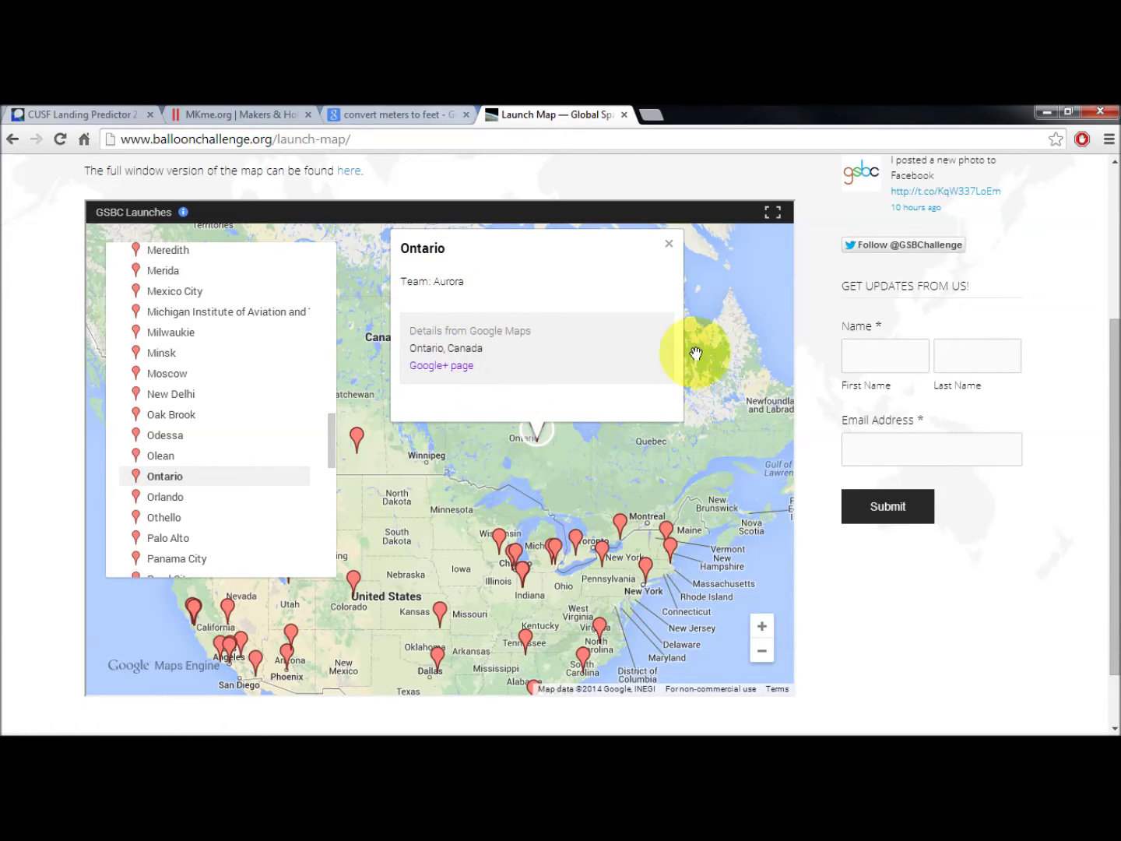
{"action": "left_click", "coordinate": [669, 246]}
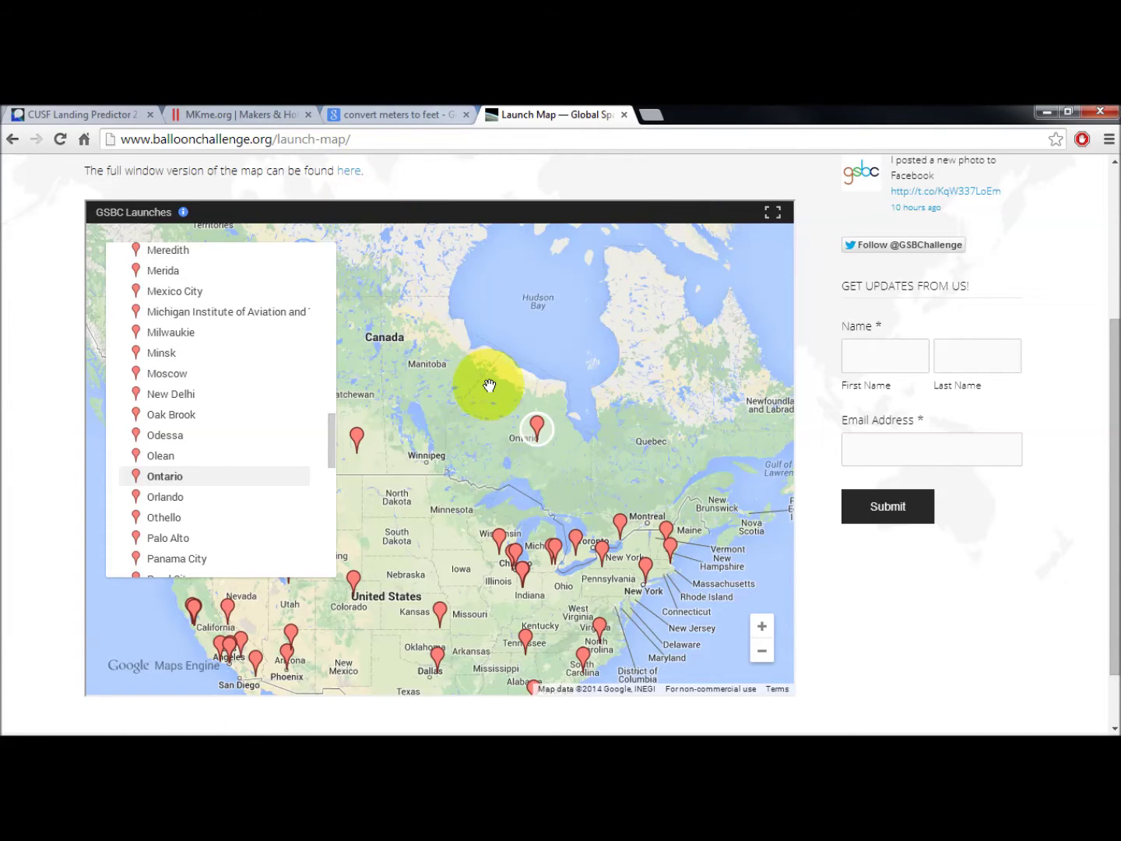
Switch to the MKme.org site and view the tracking feed on its Live Balloon Tracking page
{"action": "left_click", "coordinate": [220, 114]}
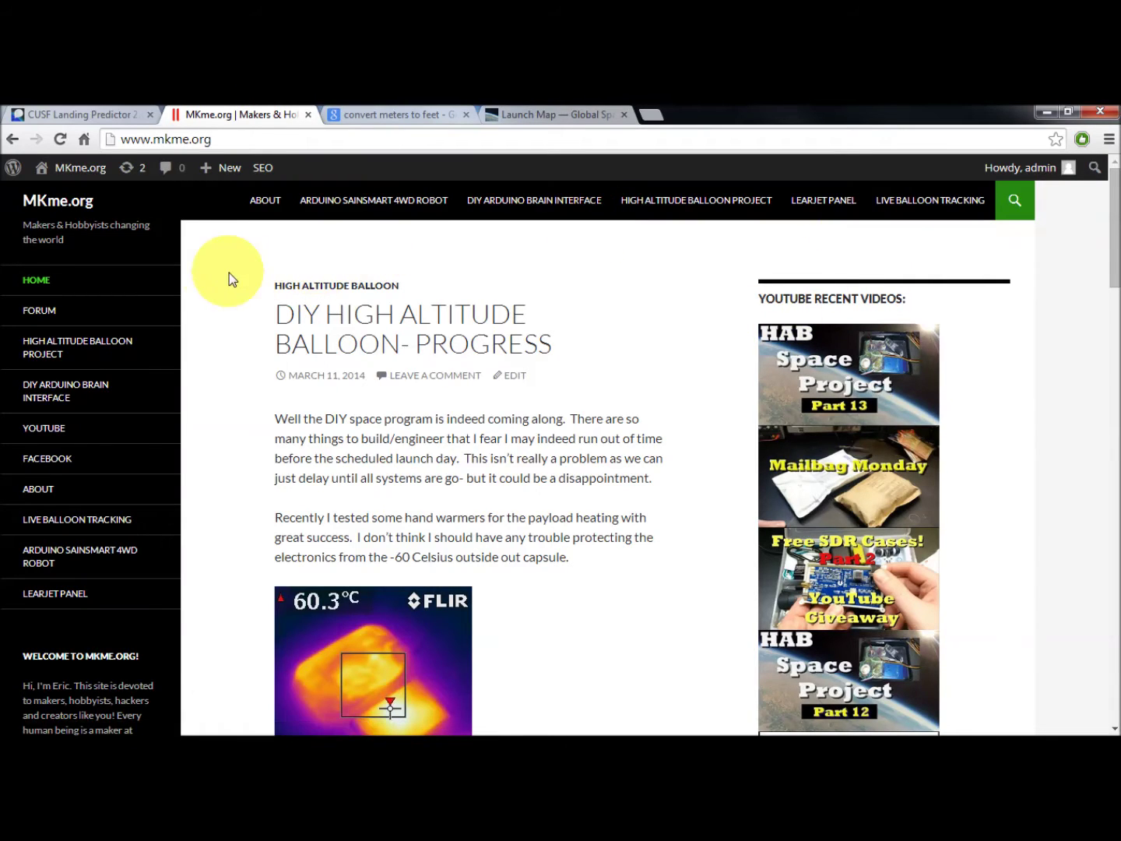
{"action": "left_click", "coordinate": [936, 215]}
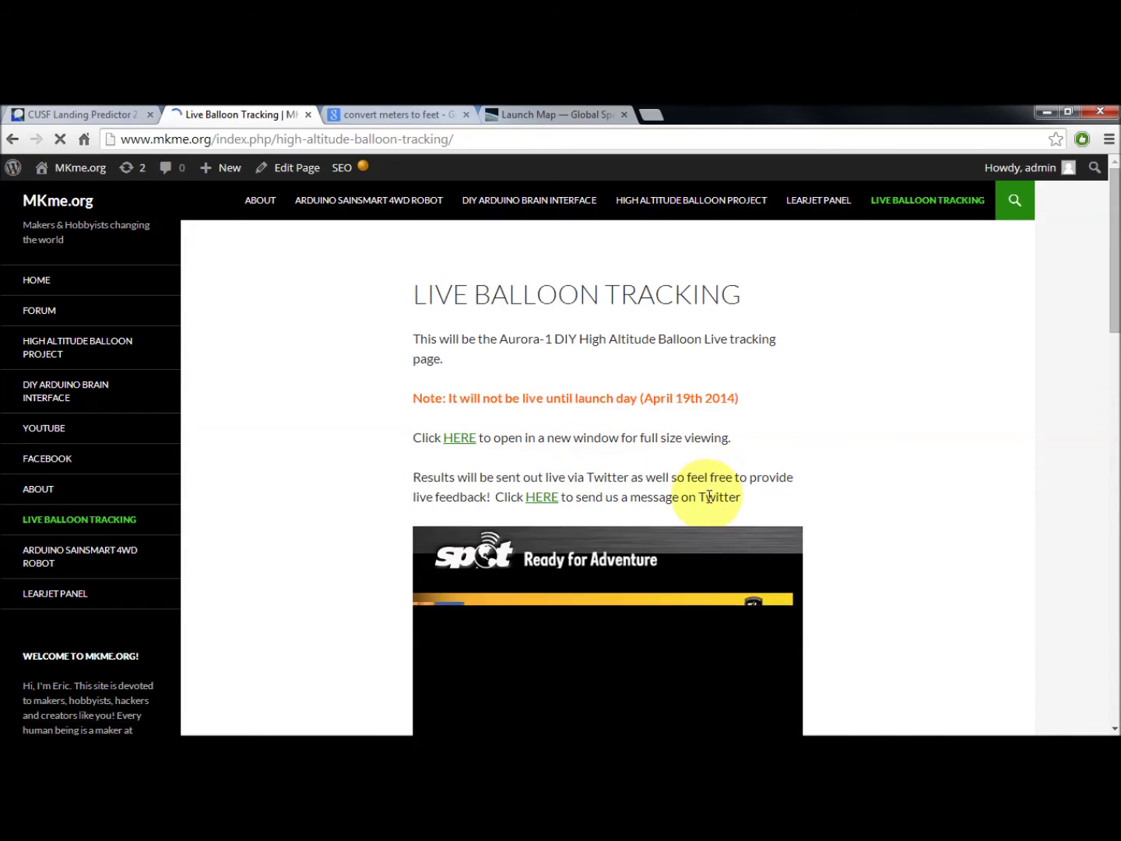
{"action": "scroll", "coordinate": [896, 465], "scroll_direction": "down", "scroll_amount": 1}
{"action": "scroll", "coordinate": [901, 466], "scroll_direction": "down", "scroll_amount": 2}
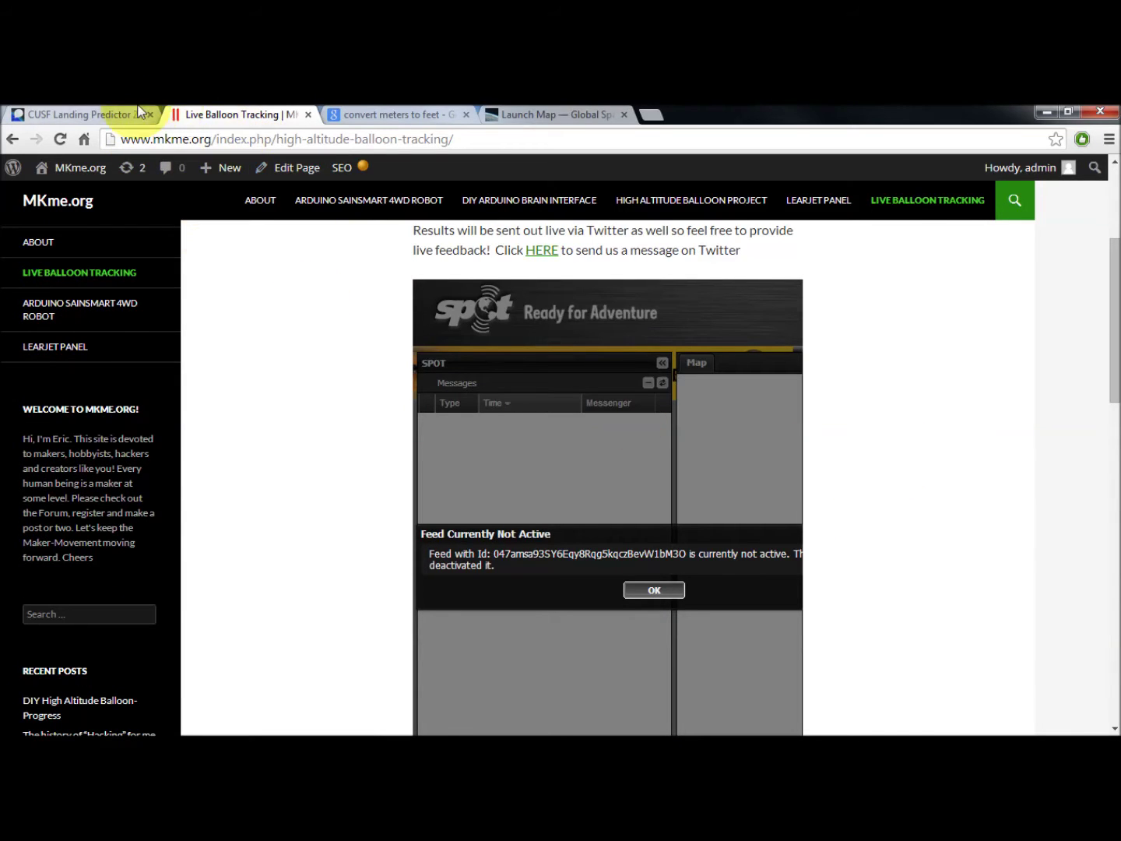
Switch to the CUSF Landing Predictor, examine the predicted flight path from Goderich, and open the Burst Calculator
{"action": "left_click", "coordinate": [61, 109]}
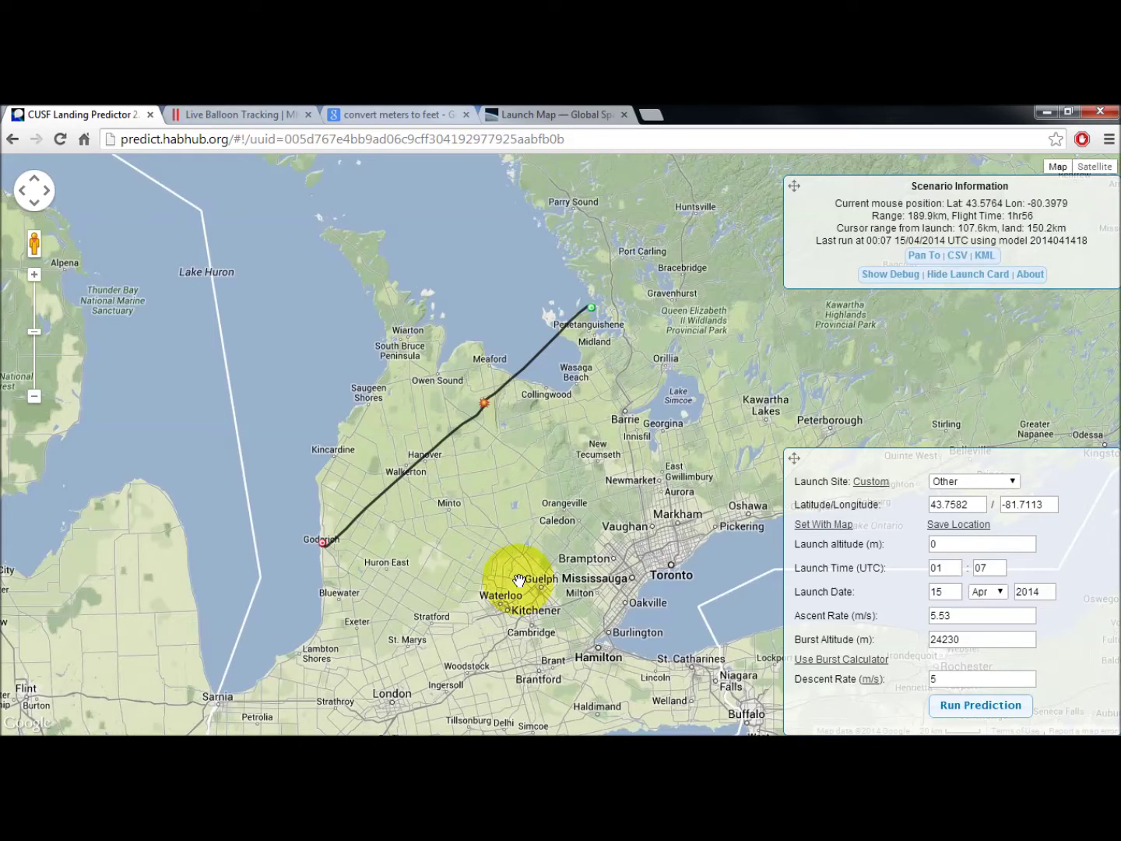
{"action": "left_click_drag", "start_coordinate": [505, 532], "coordinate": [454, 553]}
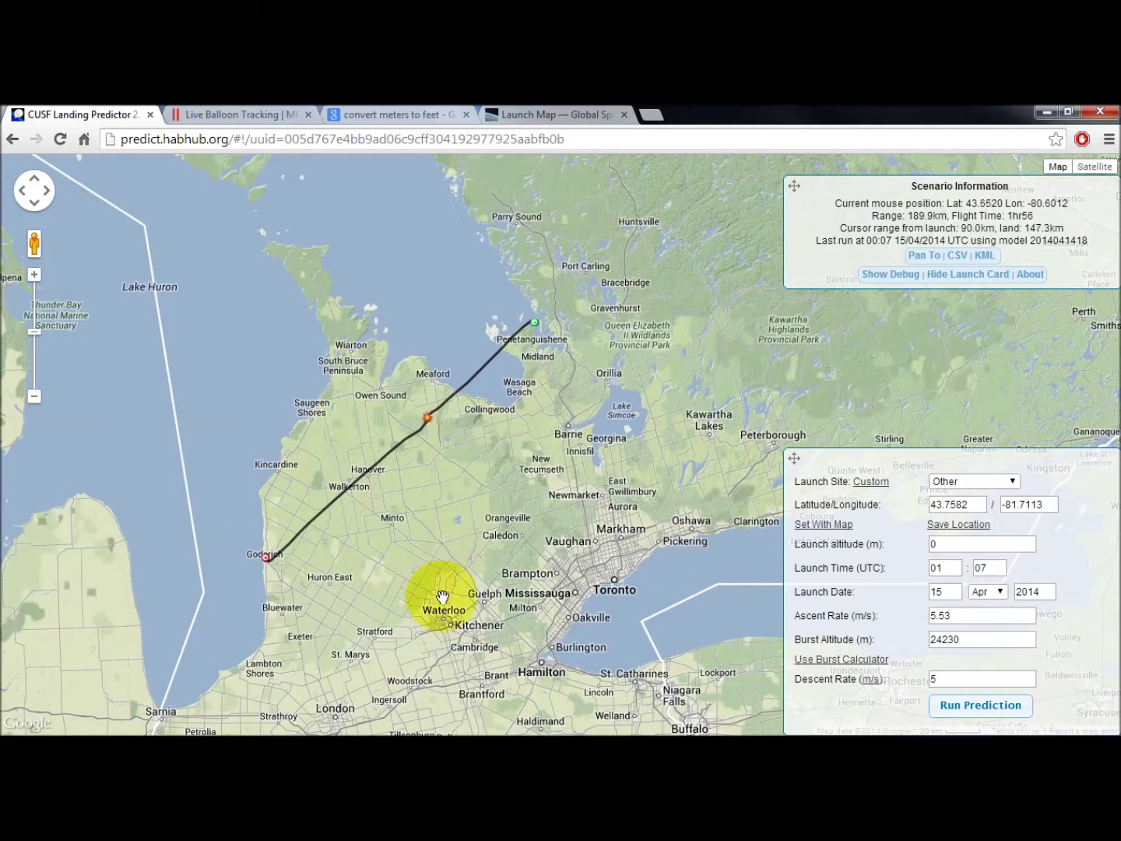
{"action": "left_click_drag", "start_coordinate": [373, 577], "coordinate": [380, 534]}
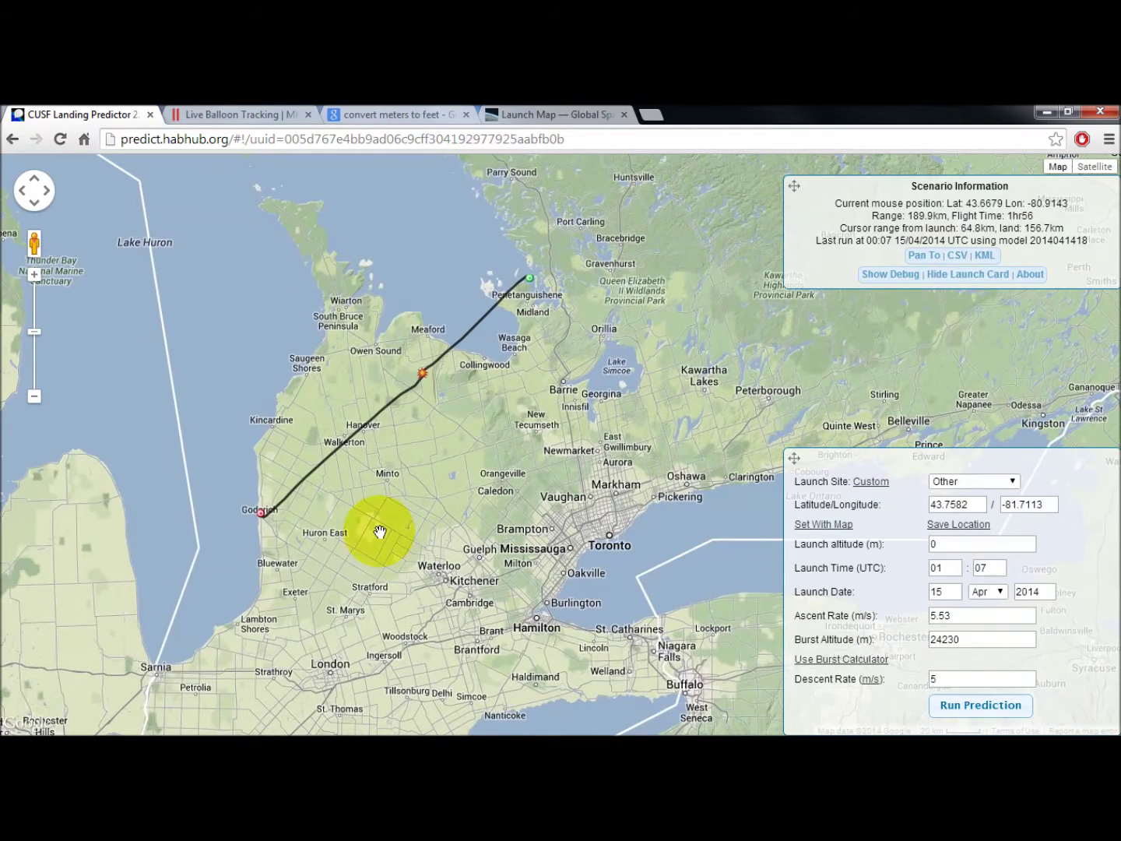
{"action": "left_click_drag", "start_coordinate": [388, 563], "coordinate": [417, 539]}
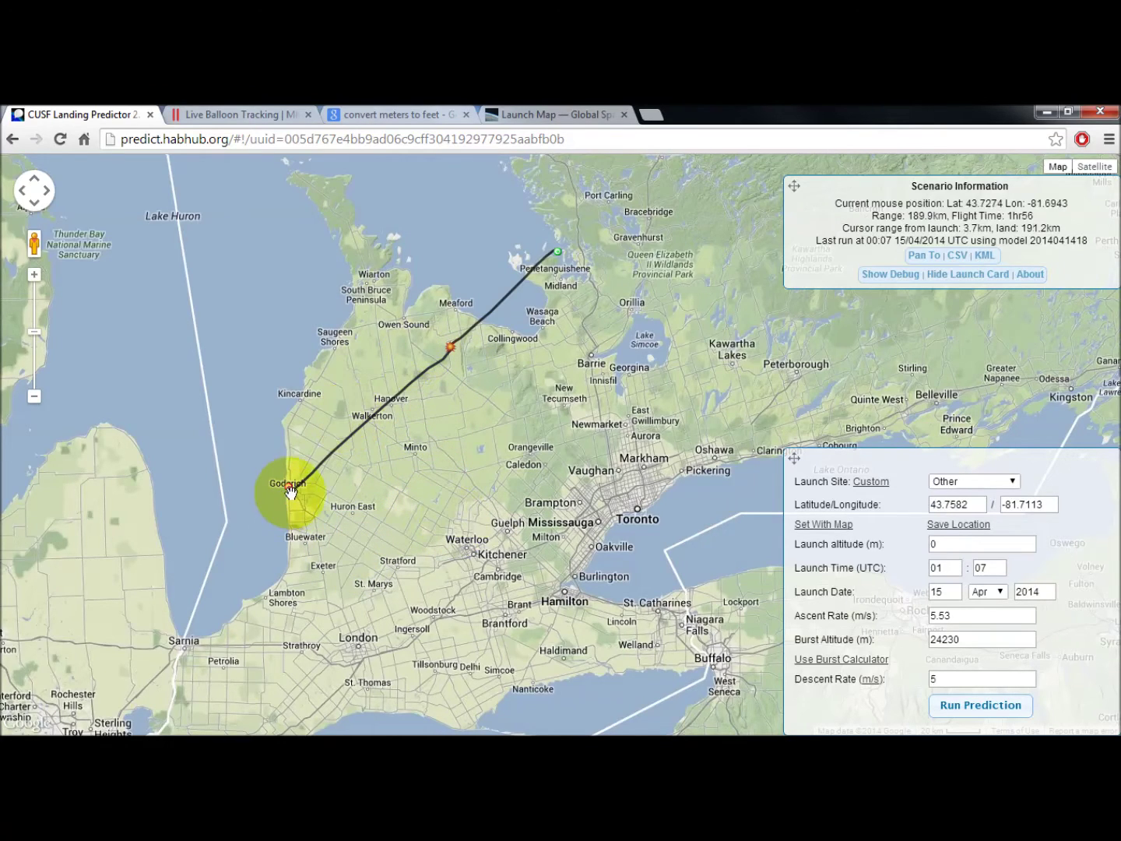
{"action": "left_click_drag", "start_coordinate": [325, 514], "coordinate": [377, 420]}
{"action": "mouse_move", "coordinate": [514, 423]}
{"action": "left_mouse_down"}
{"action": "mouse_move", "coordinate": [465, 511]}
{"action": "mouse_move", "coordinate": [474, 500]}
{"action": "left_mouse_up"}
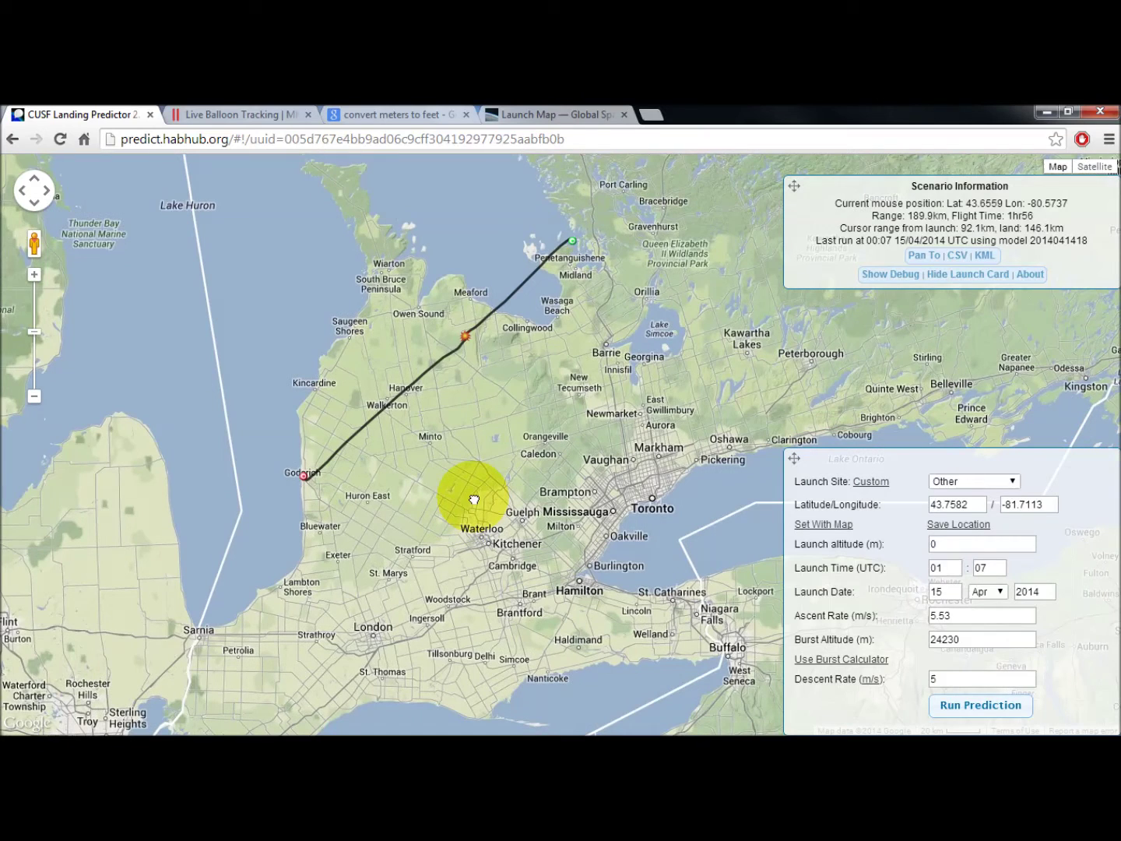
{"action": "left_click_drag", "start_coordinate": [474, 500], "coordinate": [469, 496]}
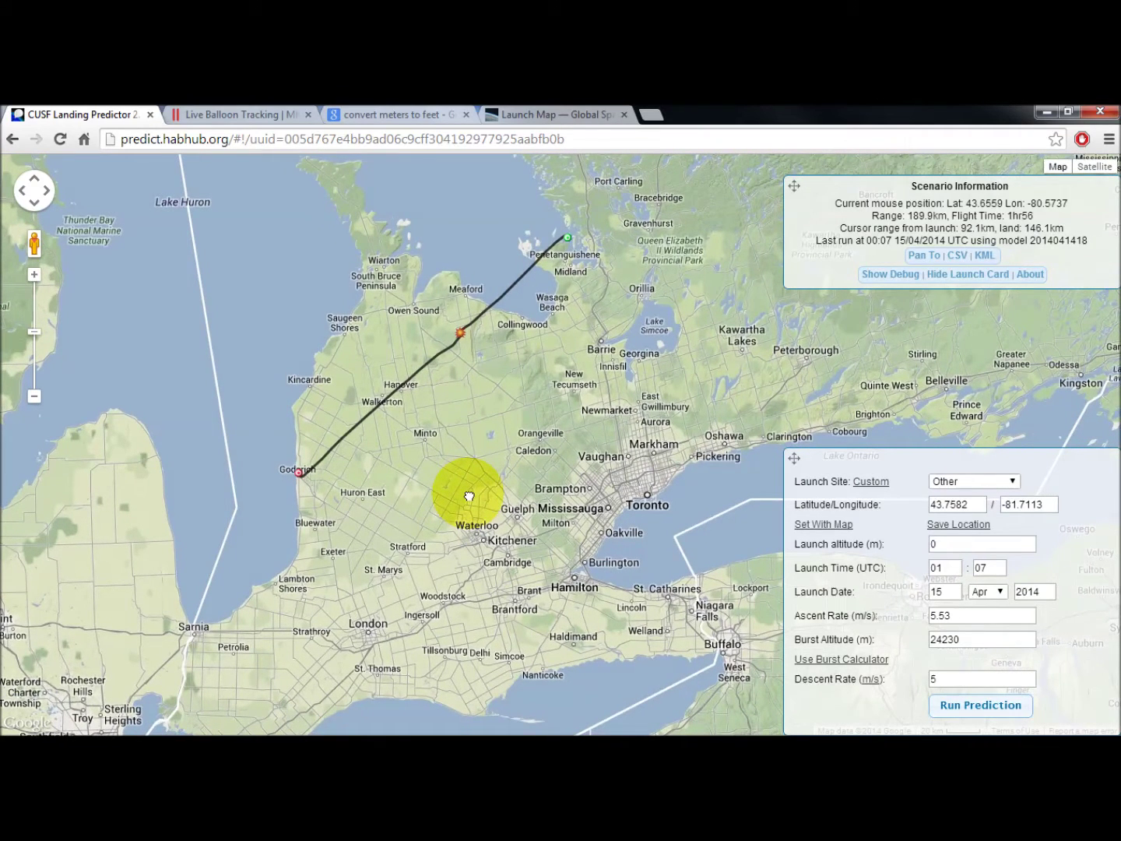
{"action": "left_click_drag", "start_coordinate": [469, 496], "coordinate": [467, 480]}
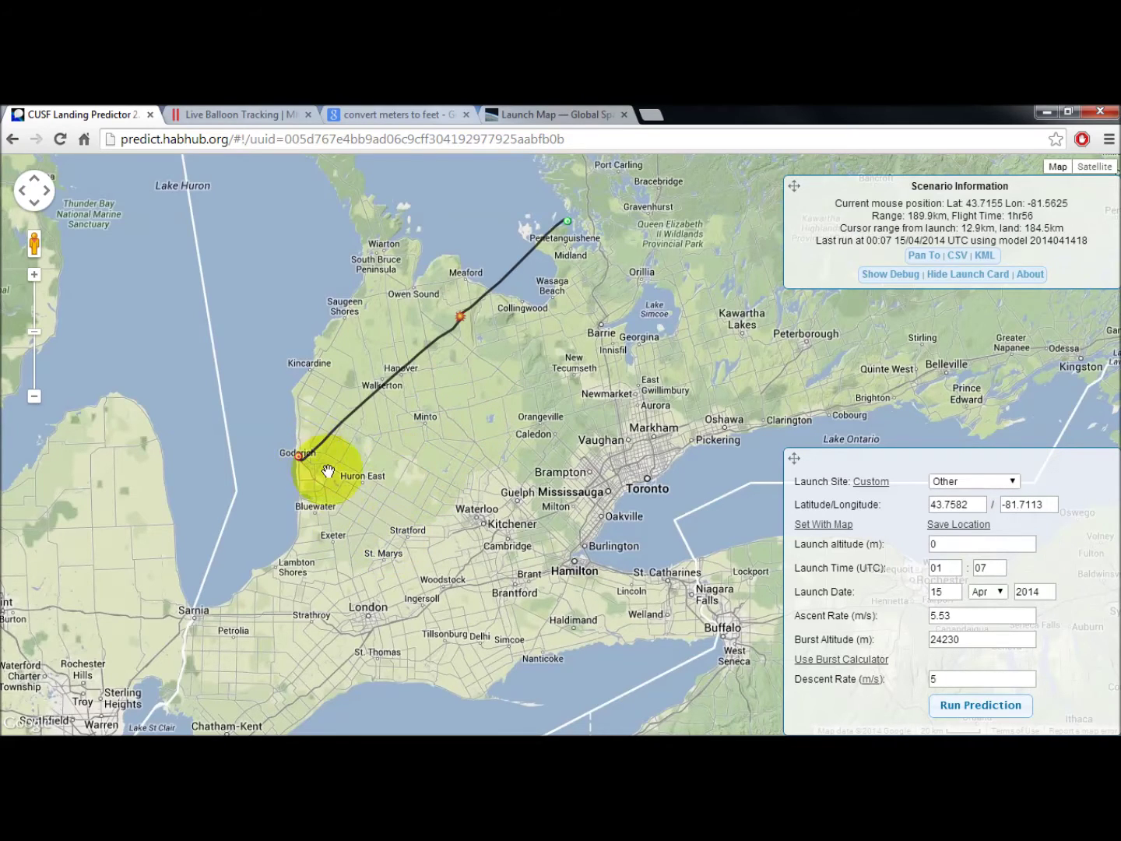
{"action": "left_click_drag", "start_coordinate": [548, 578], "coordinate": [544, 580]}
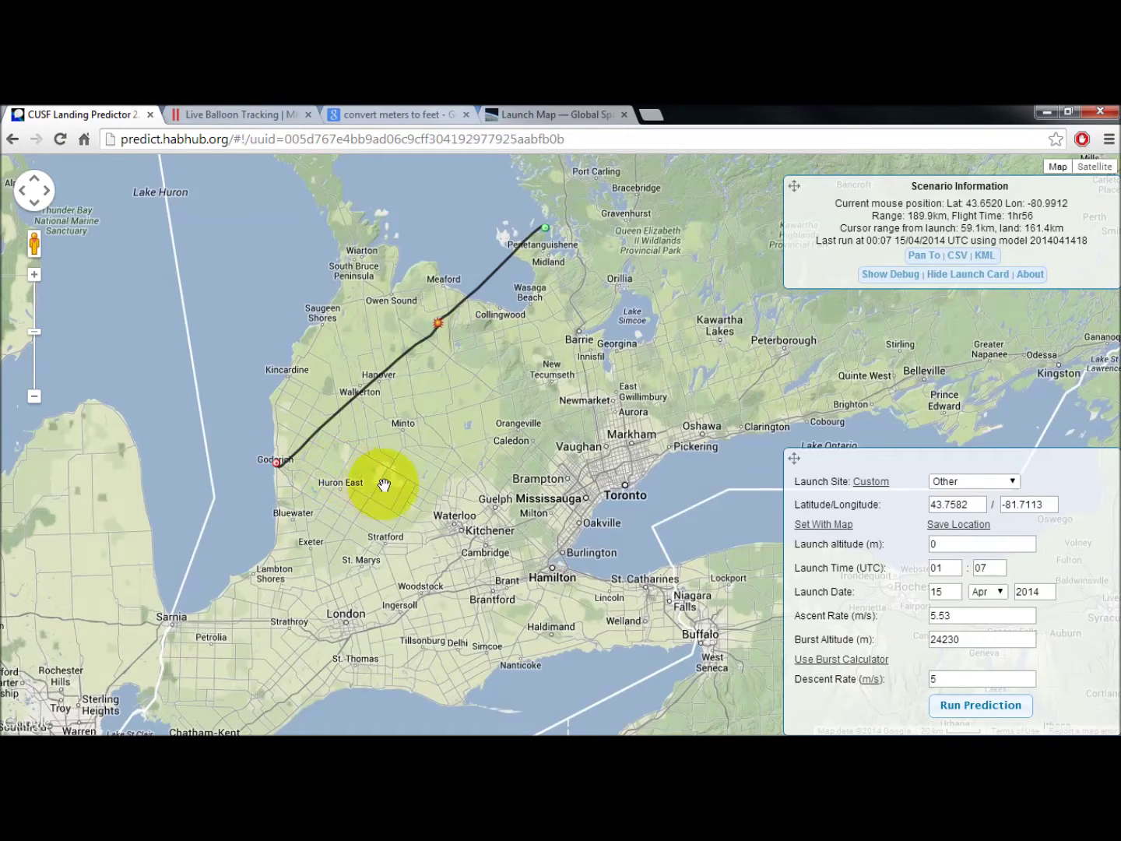
{"action": "left_click_drag", "start_coordinate": [444, 418], "coordinate": [475, 440]}
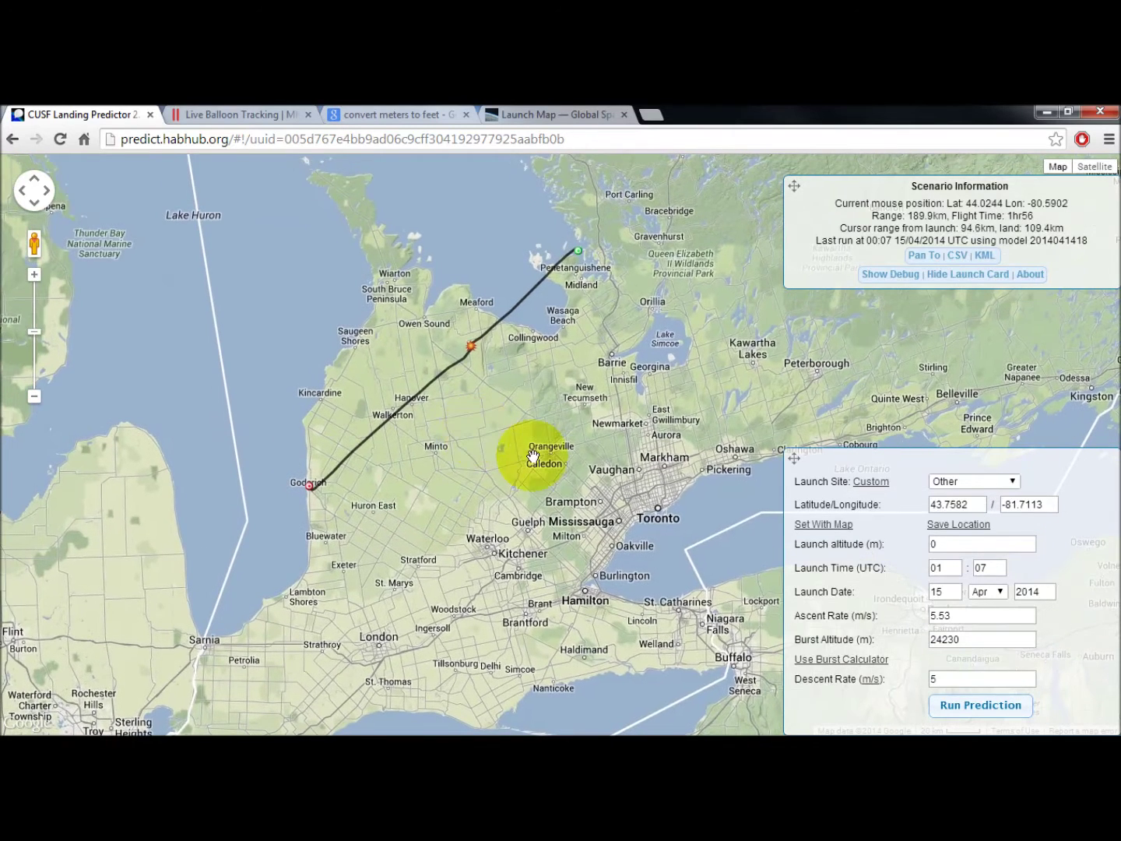
{"action": "left_click", "coordinate": [854, 660]}
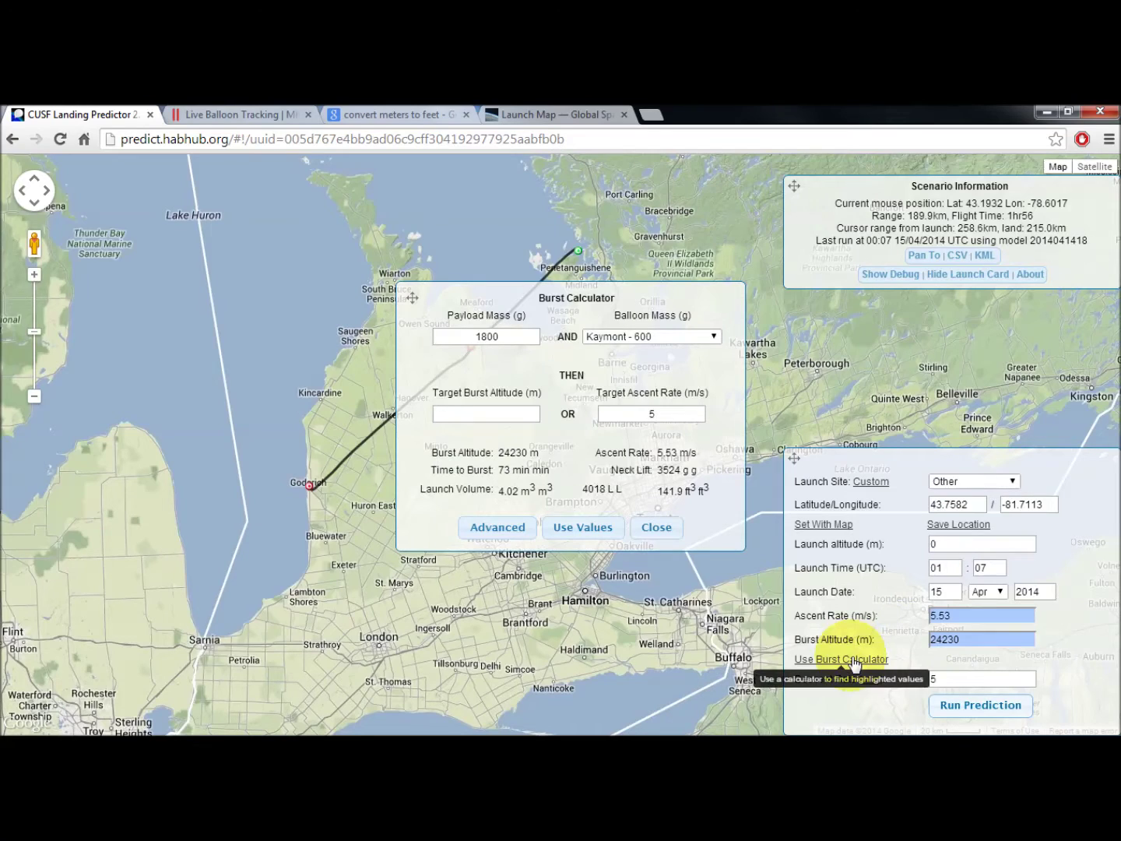
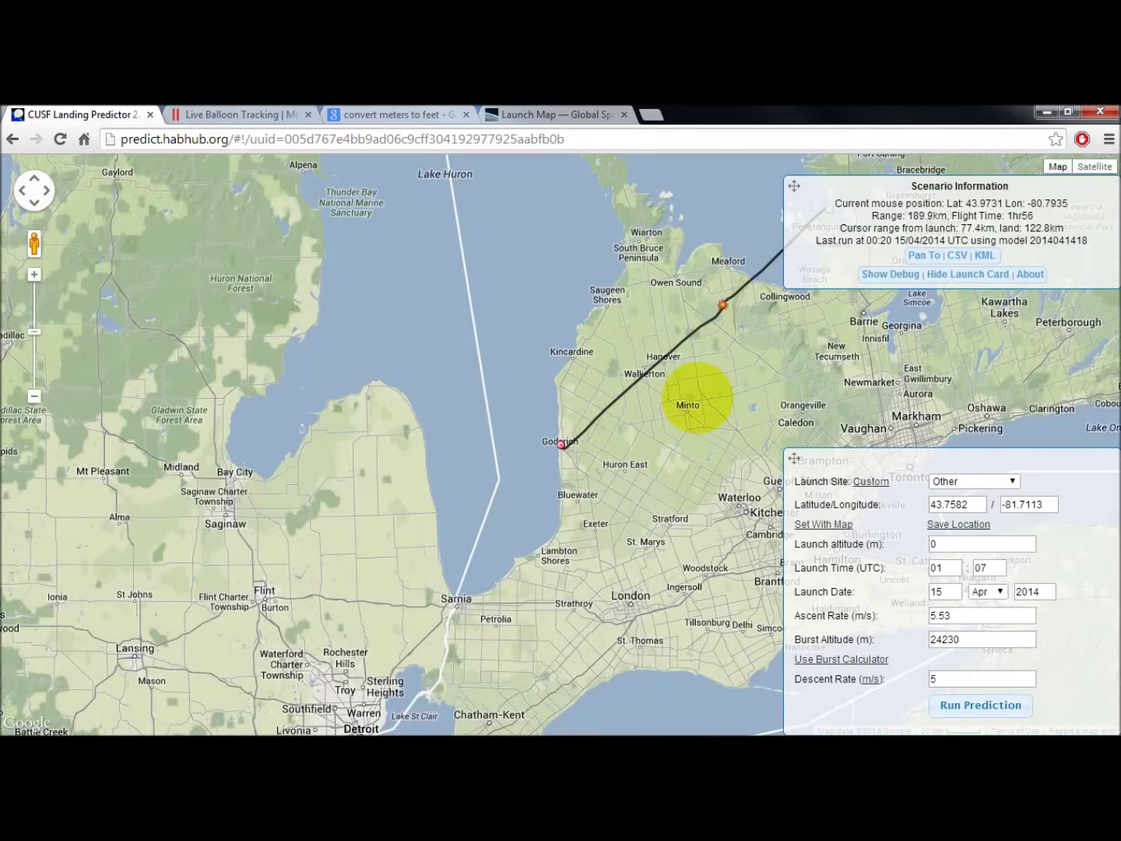
Inspect the predicted landing point near Penetanguishene up close, then return to the whole flight path
{"action": "left_click_drag", "start_coordinate": [696, 395], "coordinate": [541, 517]}
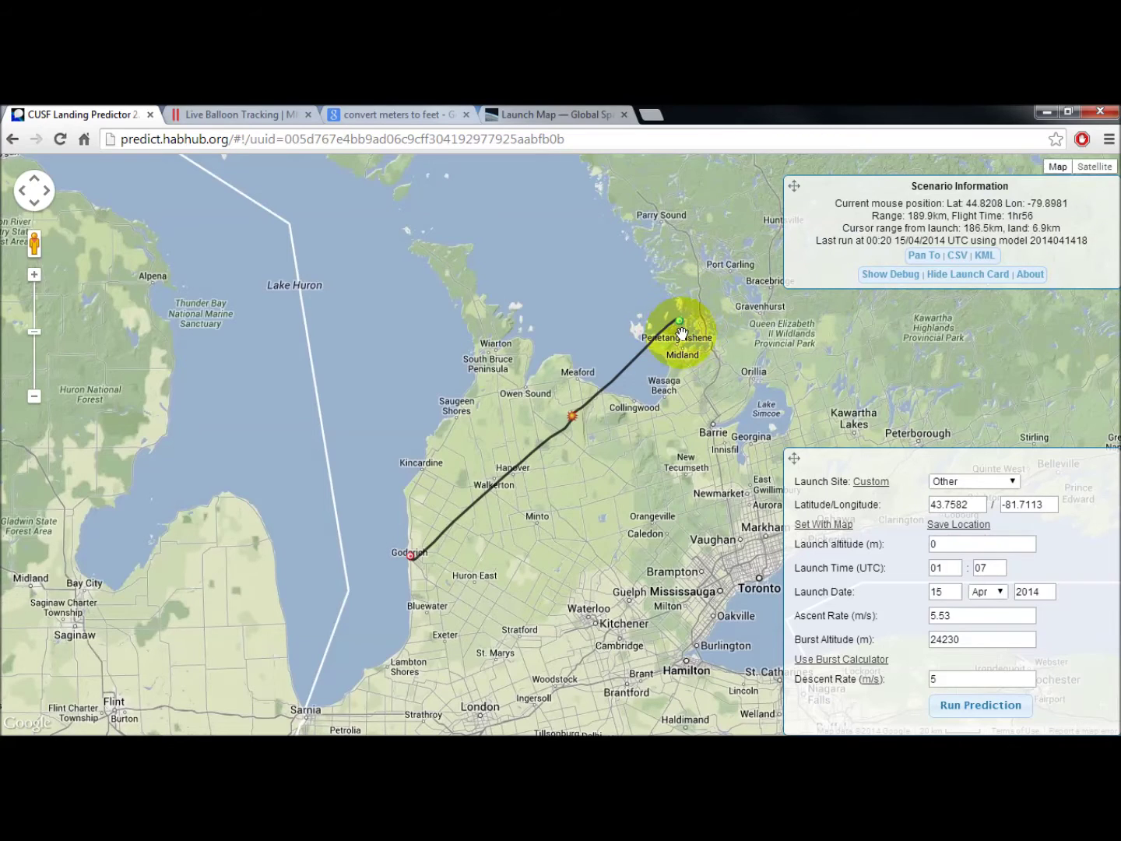
{"action": "scroll", "coordinate": [687, 329], "scroll_direction": "up", "scroll_amount": 2}
{"action": "scroll", "coordinate": [680, 320], "scroll_direction": "up", "scroll_amount": 1}
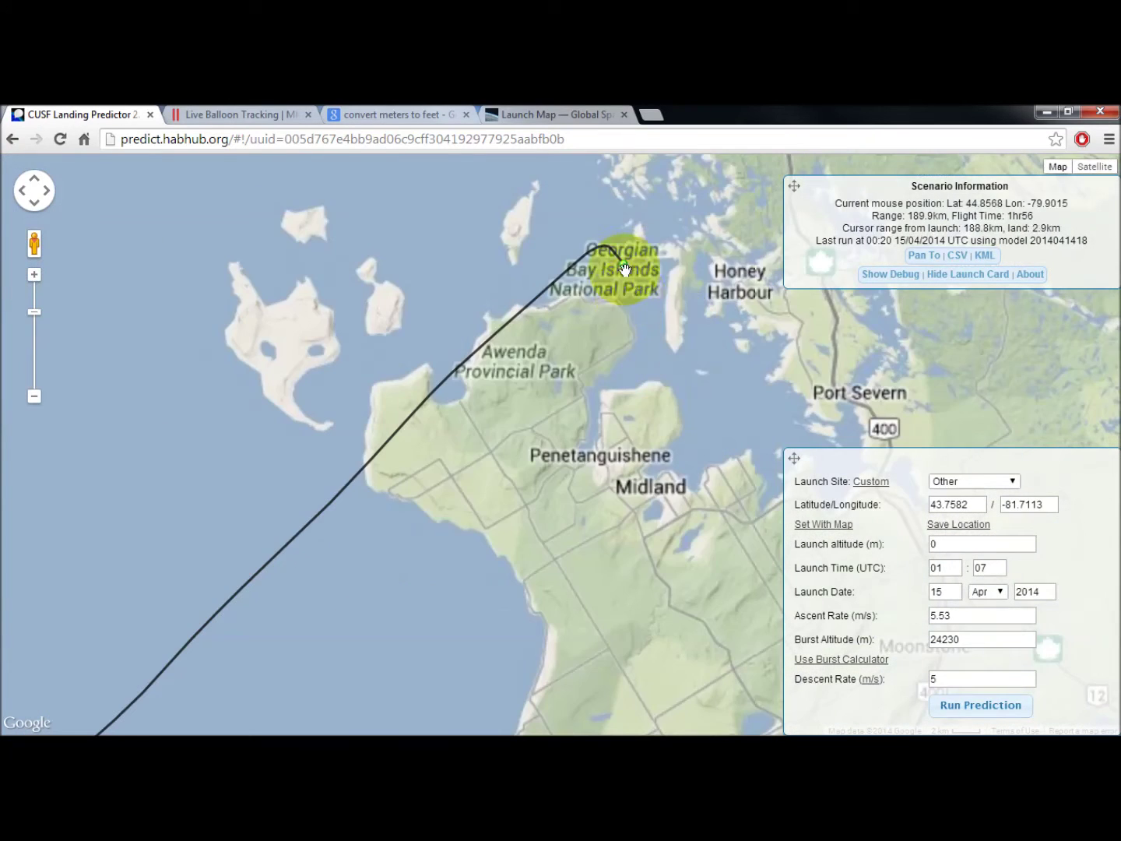
{"action": "left_click_drag", "start_coordinate": [655, 295], "coordinate": [668, 359]}
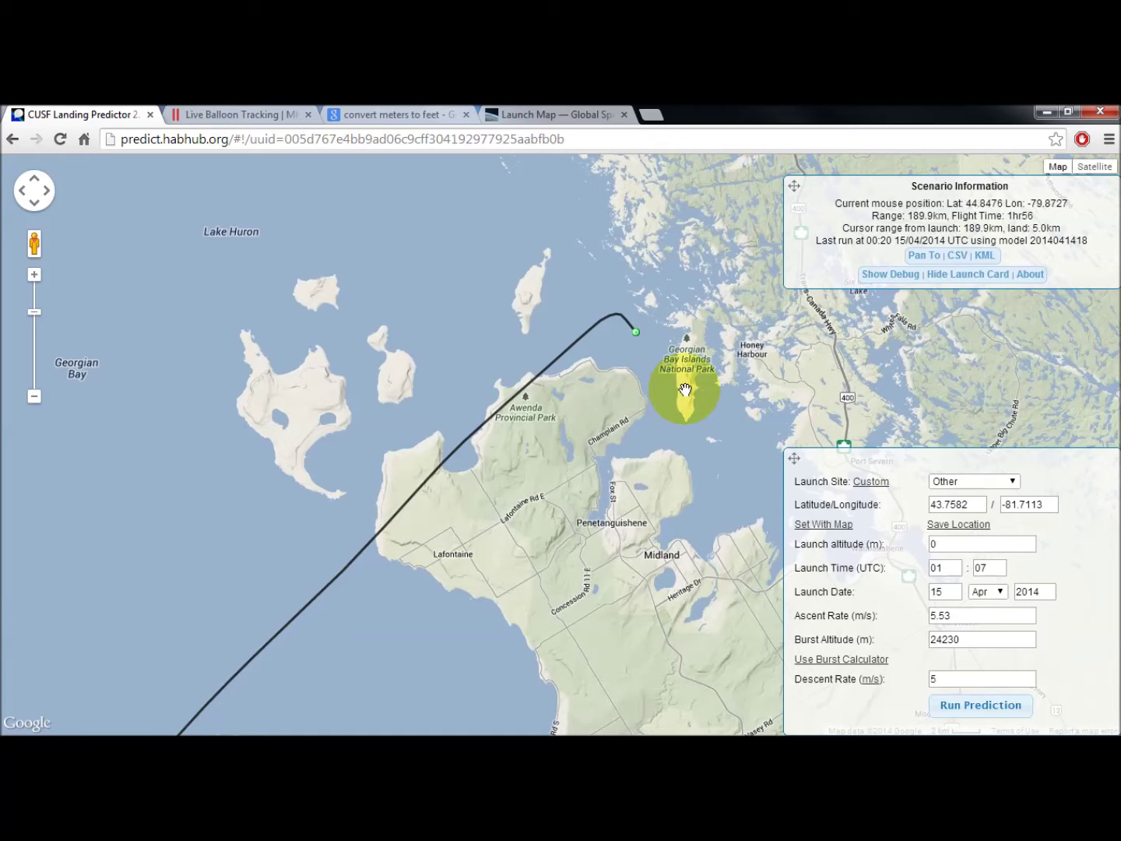
{"action": "scroll", "coordinate": [683, 386], "scroll_direction": "down", "scroll_amount": 2}
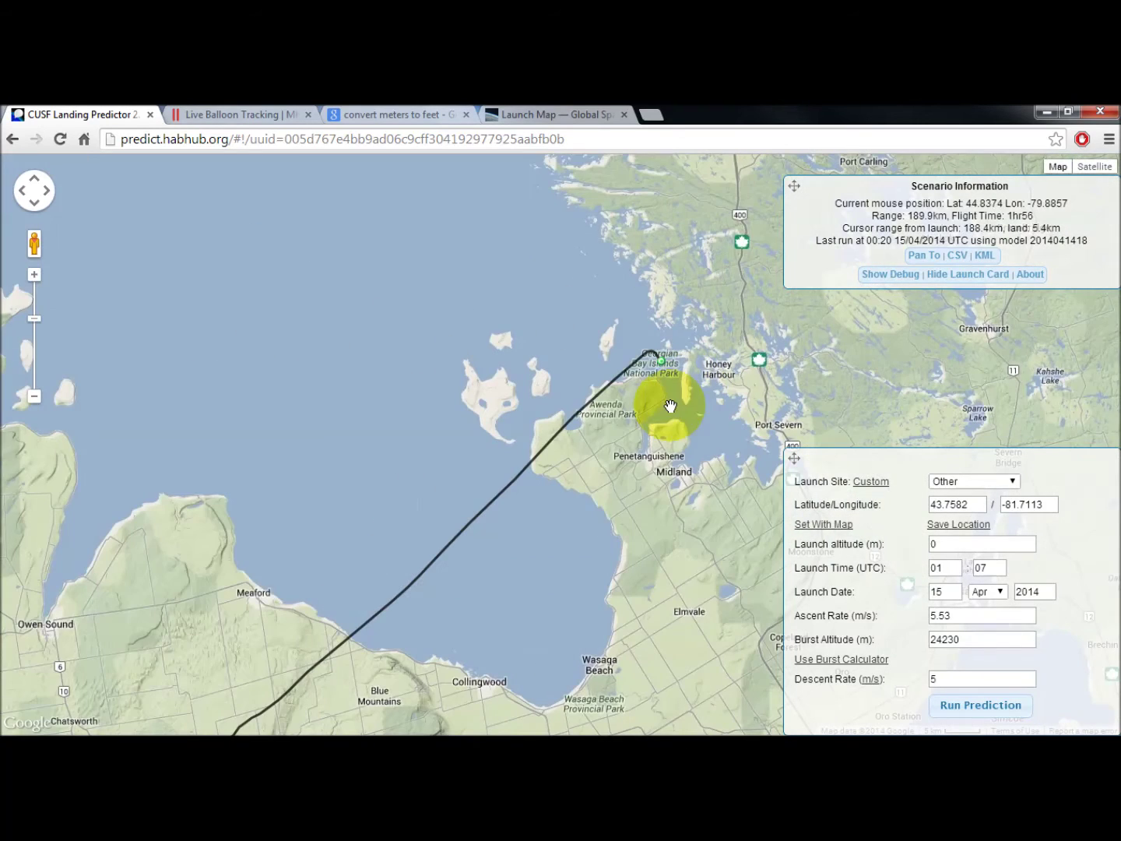
{"action": "scroll", "coordinate": [592, 498], "scroll_direction": "down", "scroll_amount": 1}
{"action": "left_click_drag", "start_coordinate": [570, 520], "coordinate": [522, 411]}
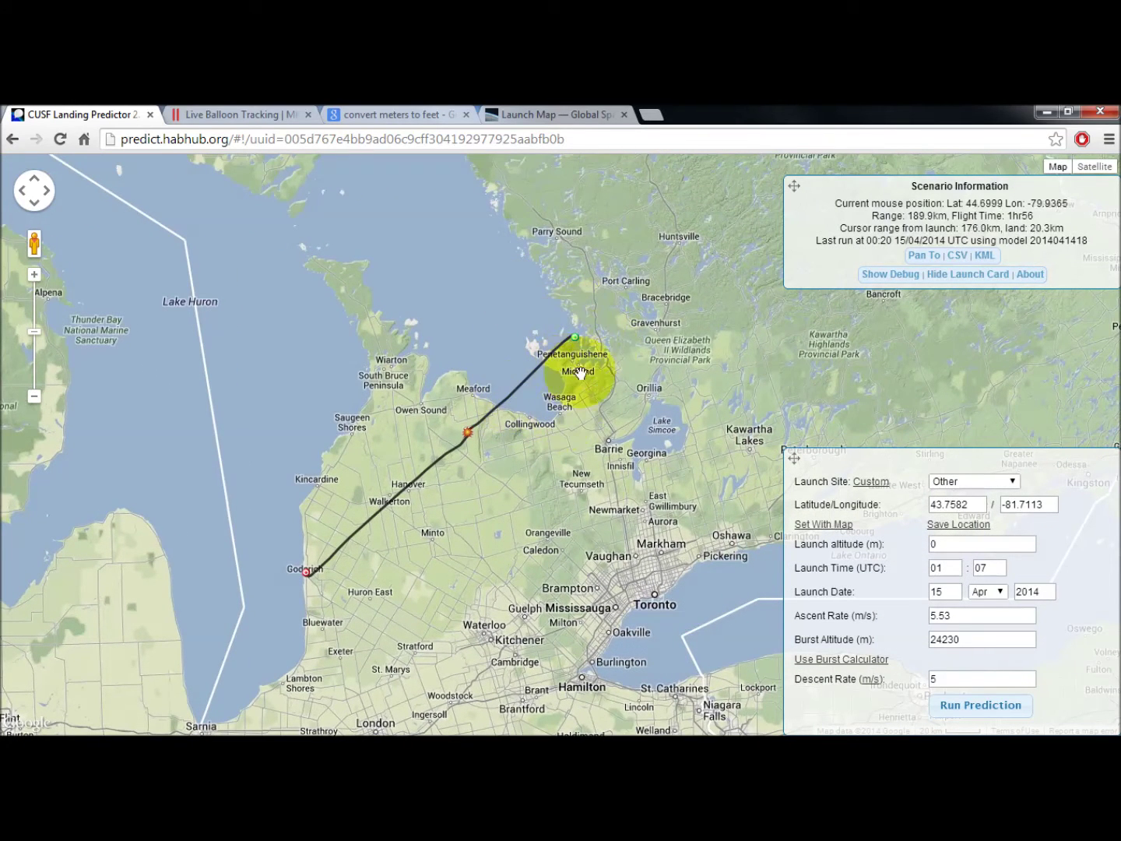
Set the launch date to 16 Apr 2014 and run the landing prediction
{"action": "double_click", "coordinate": [951, 591]}
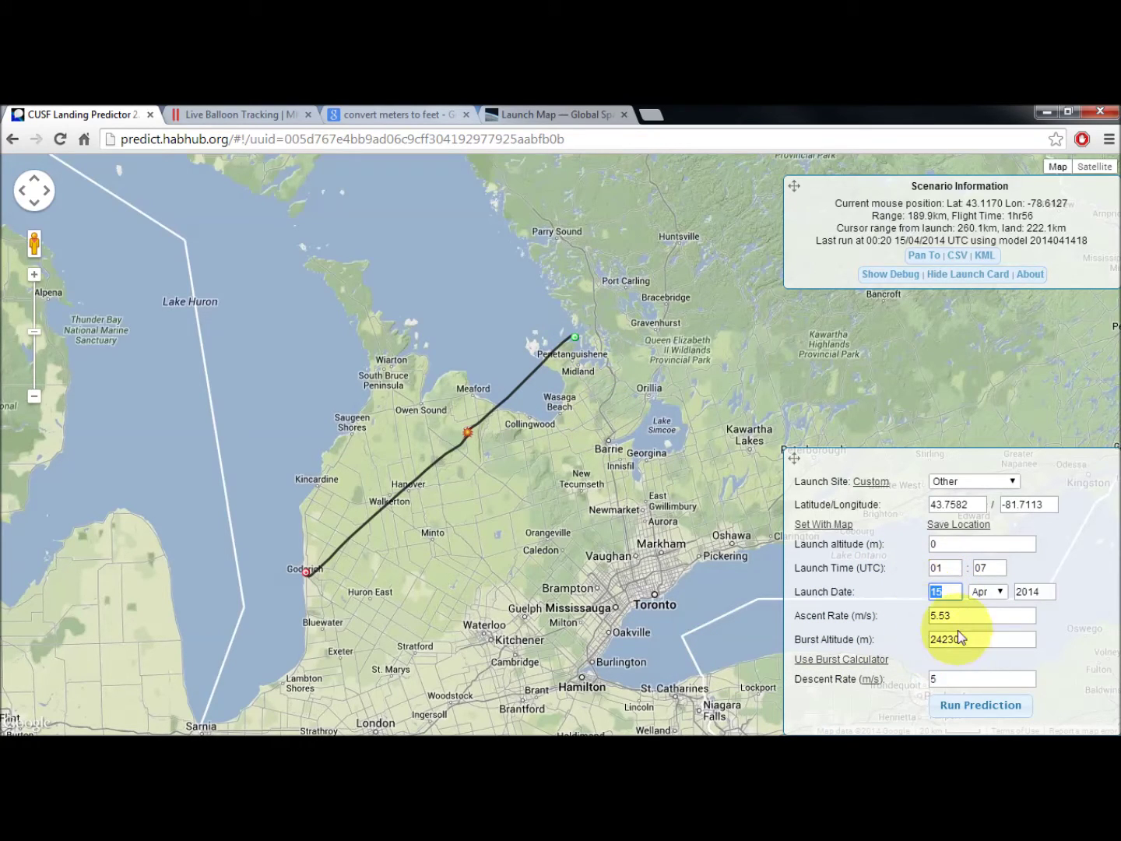
{"action": "type", "text": "16"}
{"action": "left_click", "coordinate": [1015, 705]}
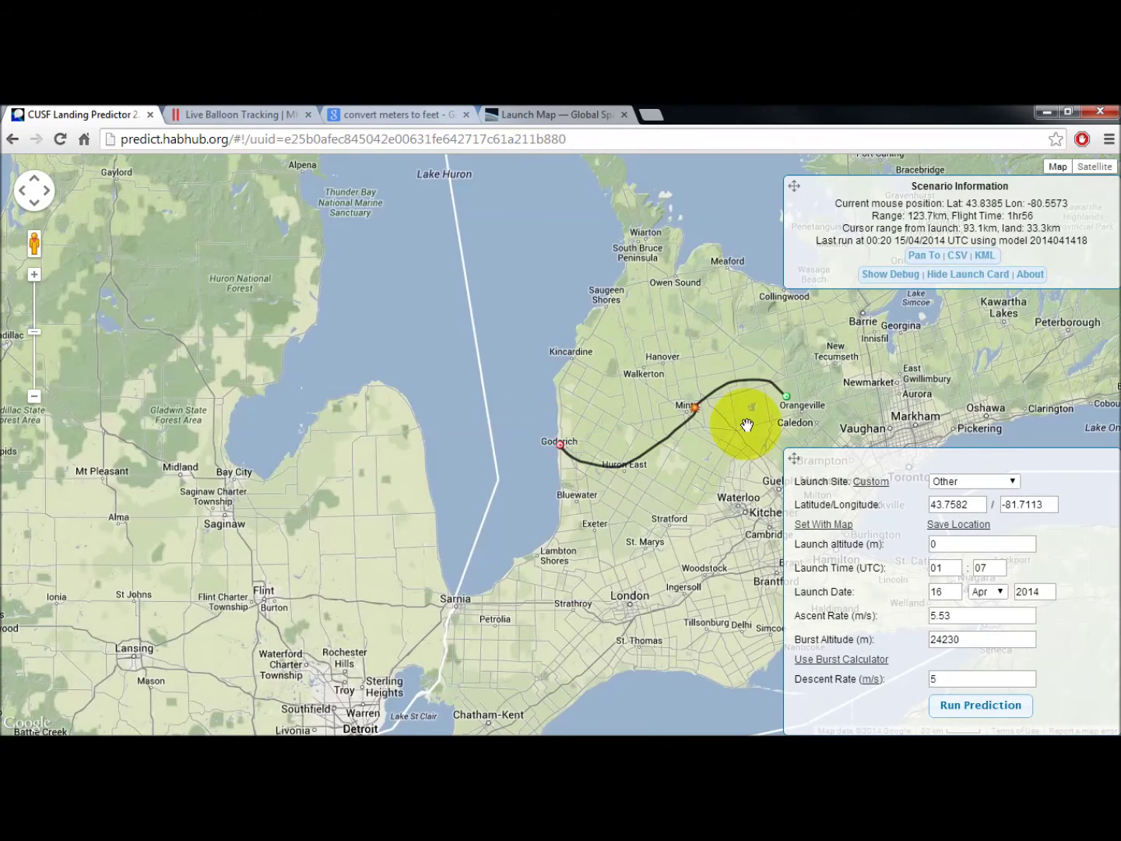
{"action": "left_click_drag", "start_coordinate": [755, 423], "coordinate": [616, 421]}
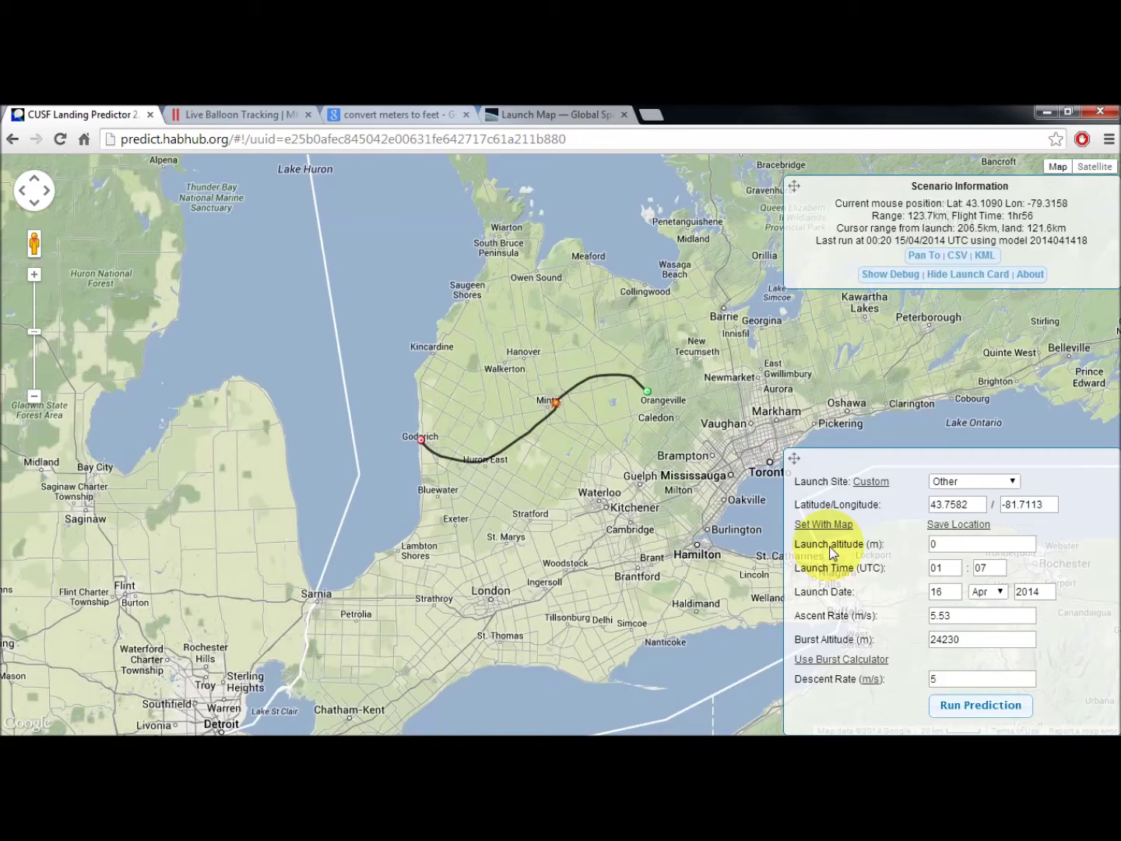
Apply a target ascent rate of 6 m/s from the Burst Calculator, leaving the target burst altitude blank, and run the prediction
{"action": "left_click", "coordinate": [365, 116]}
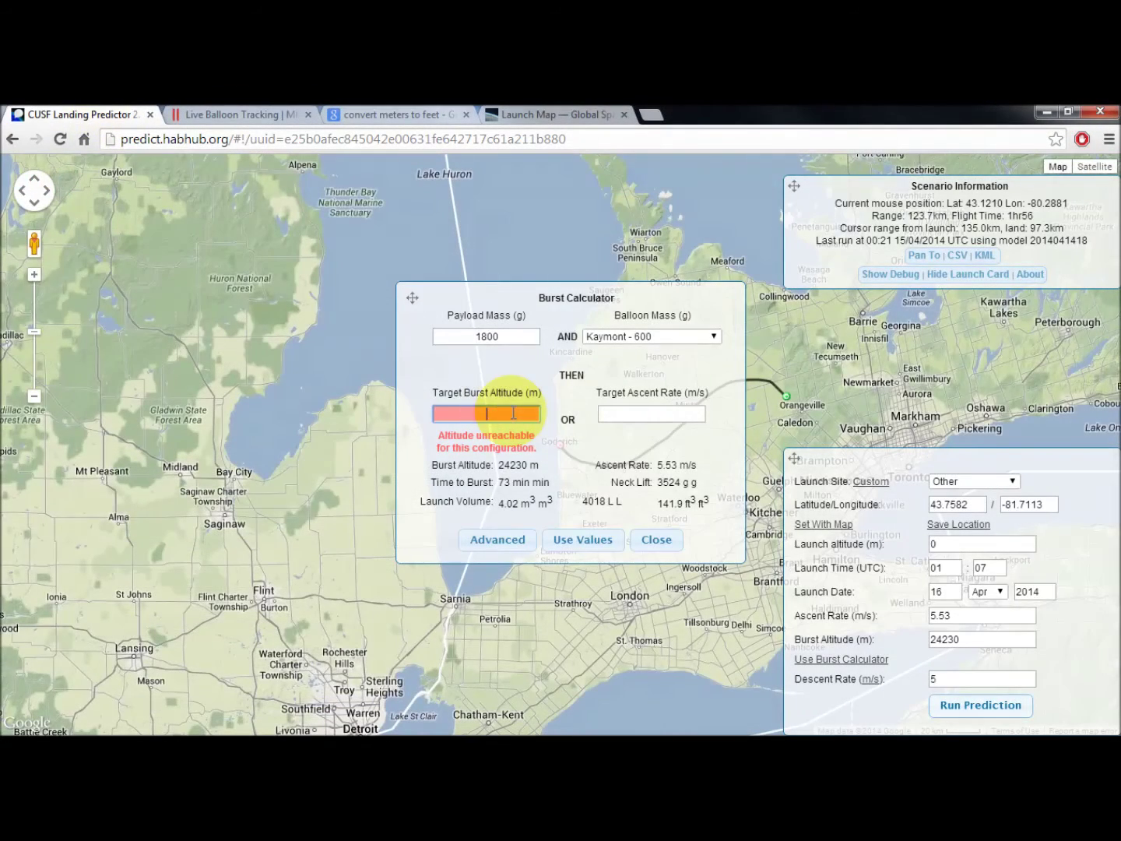
{"action": "left_click", "coordinate": [631, 414]}
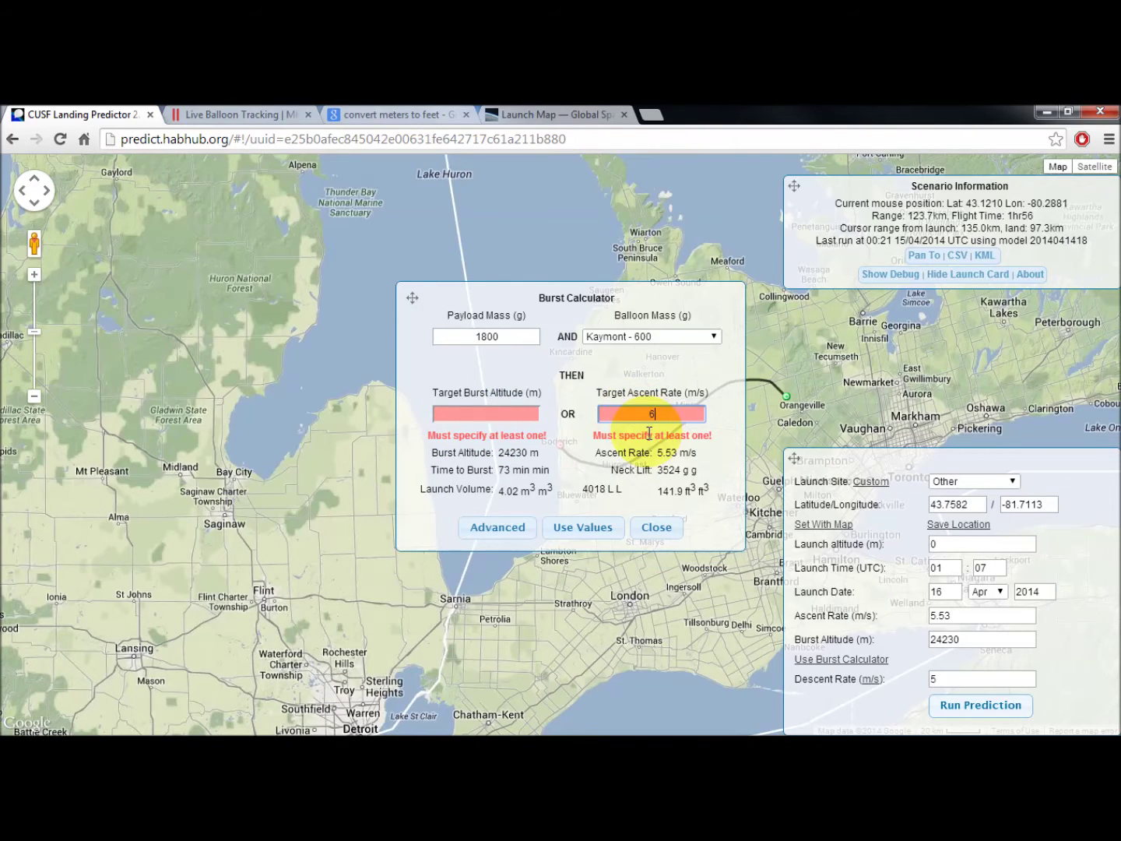
{"action": "left_click", "coordinate": [580, 527]}
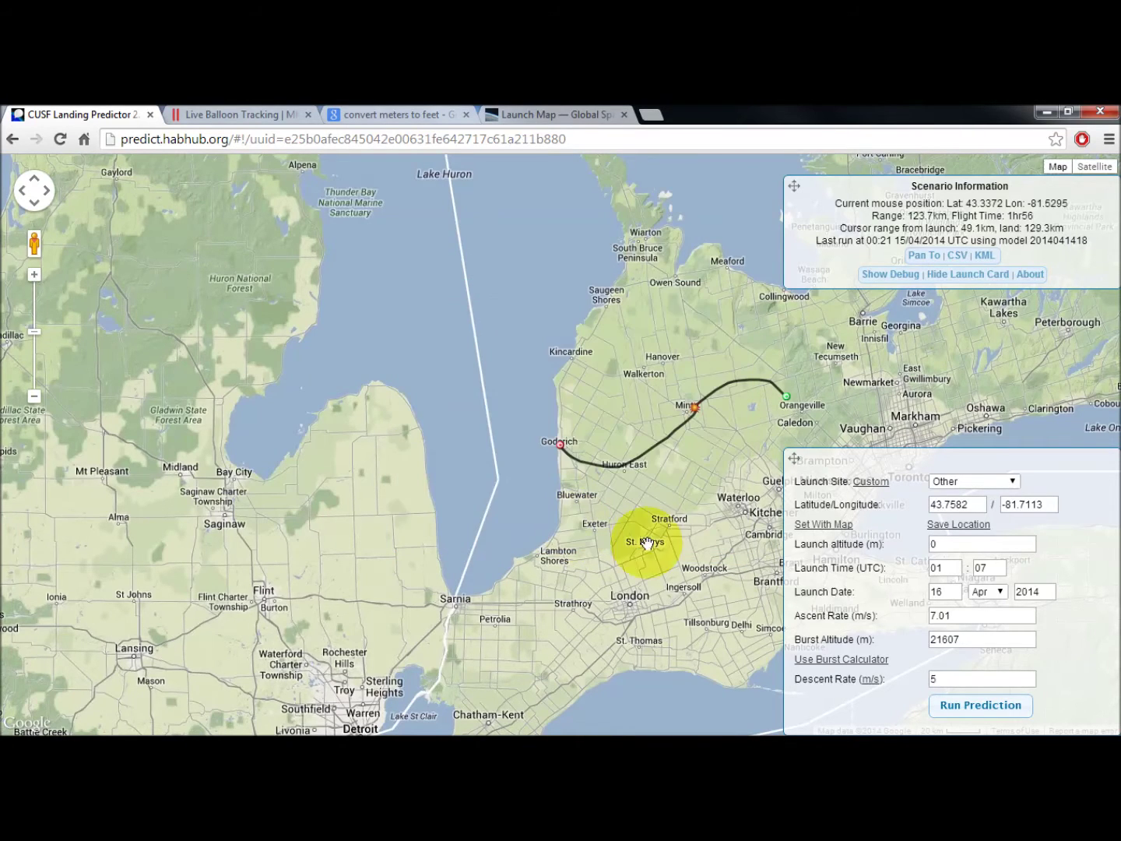
{"action": "left_click", "coordinate": [980, 704]}
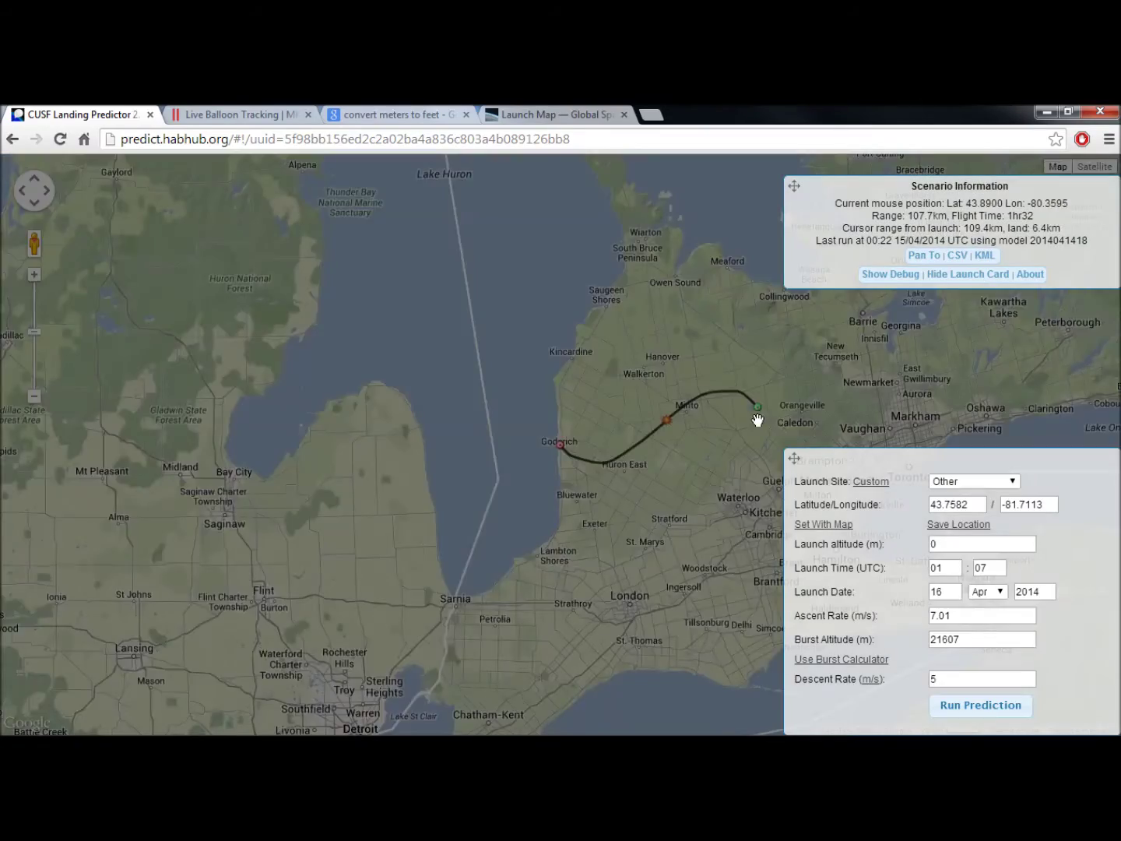
Examine the predicted flight path and the Burst Calculator's figures for the 6 m/s target ascent rate
{"action": "left_click", "coordinate": [754, 411]}
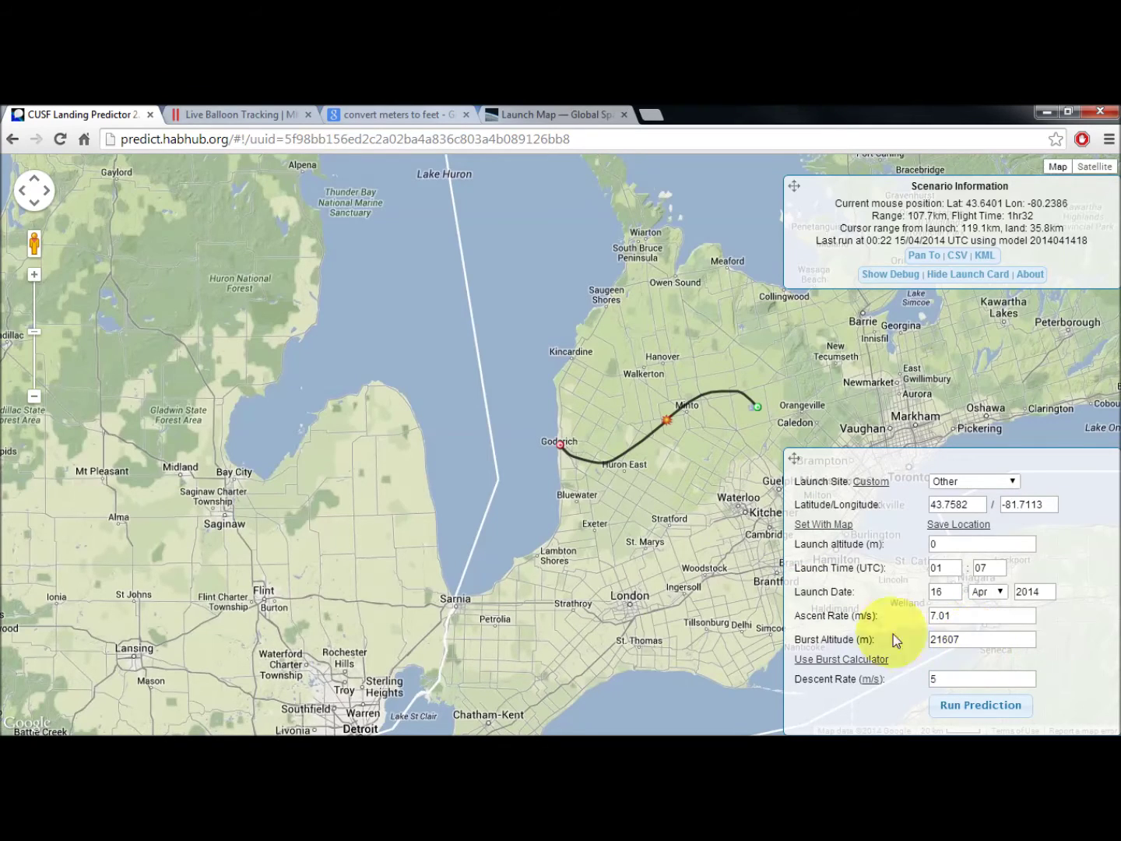
{"action": "left_click_drag", "start_coordinate": [667, 459], "coordinate": [431, 500]}
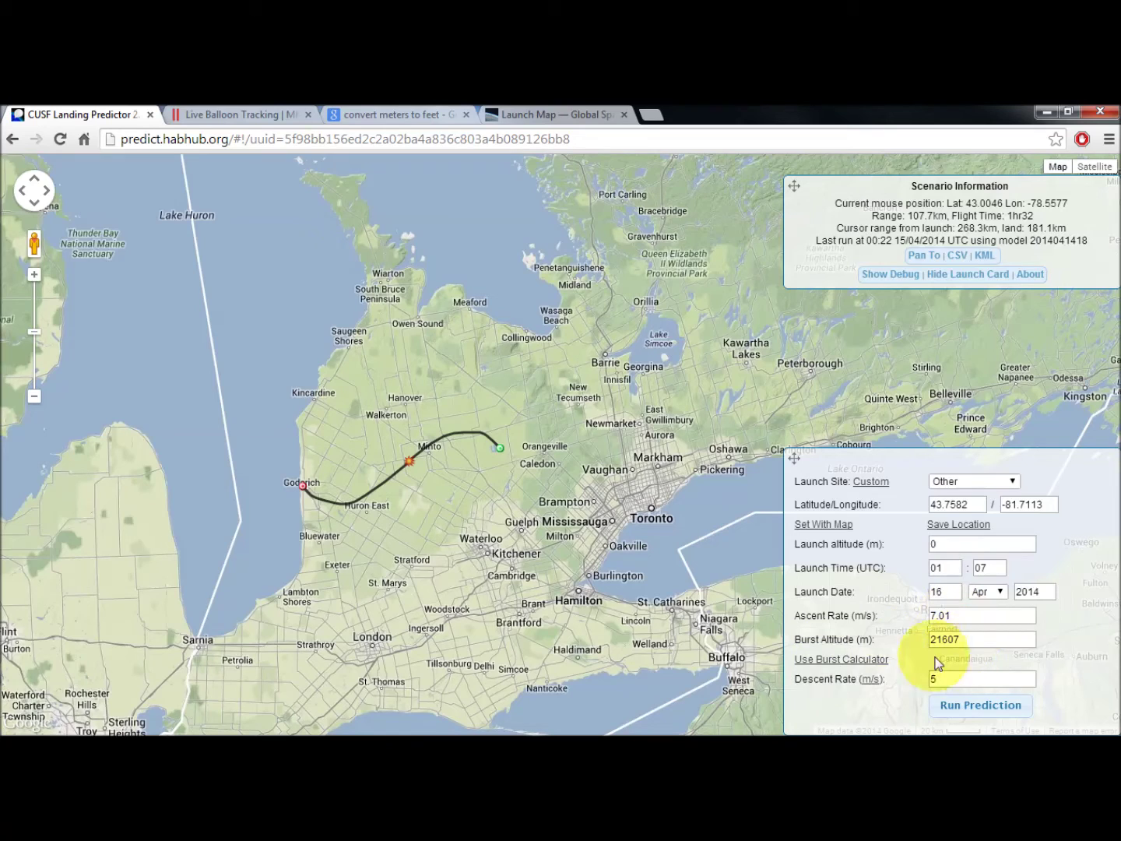
{"action": "left_click", "coordinate": [875, 660]}
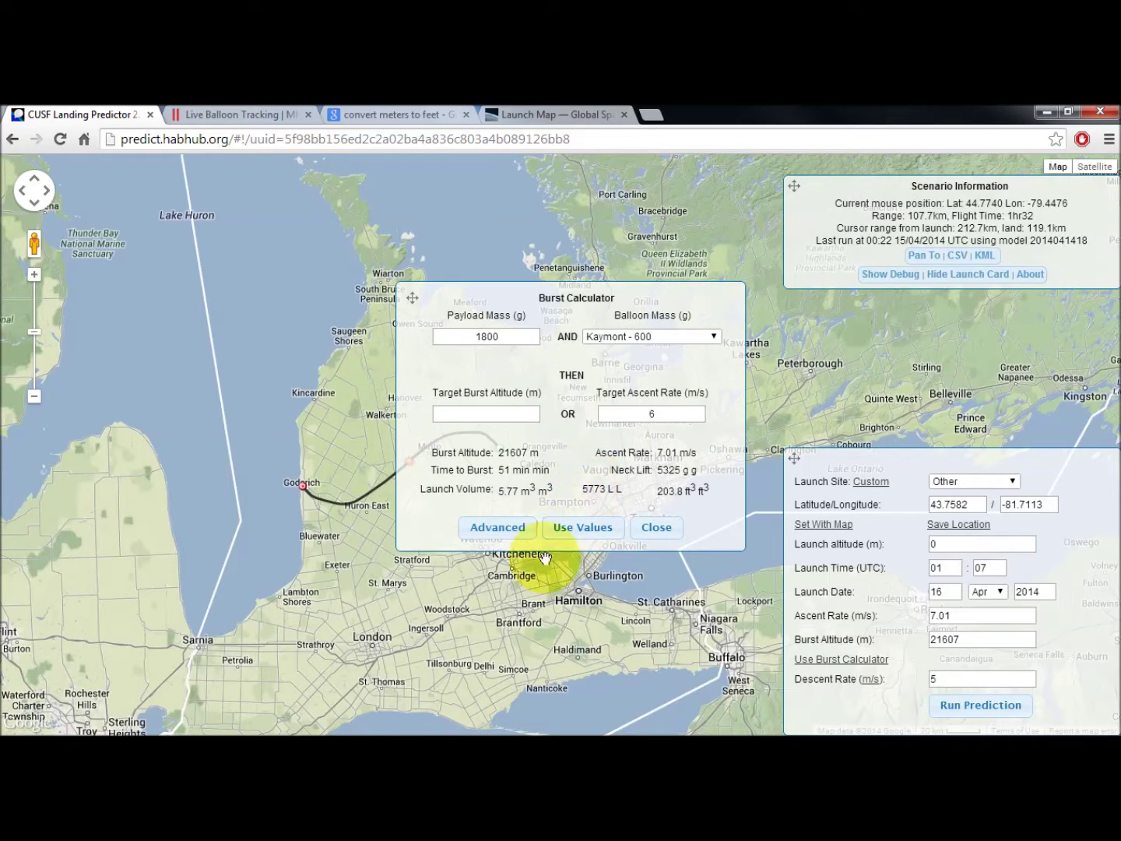
{"action": "left_click", "coordinate": [657, 527]}
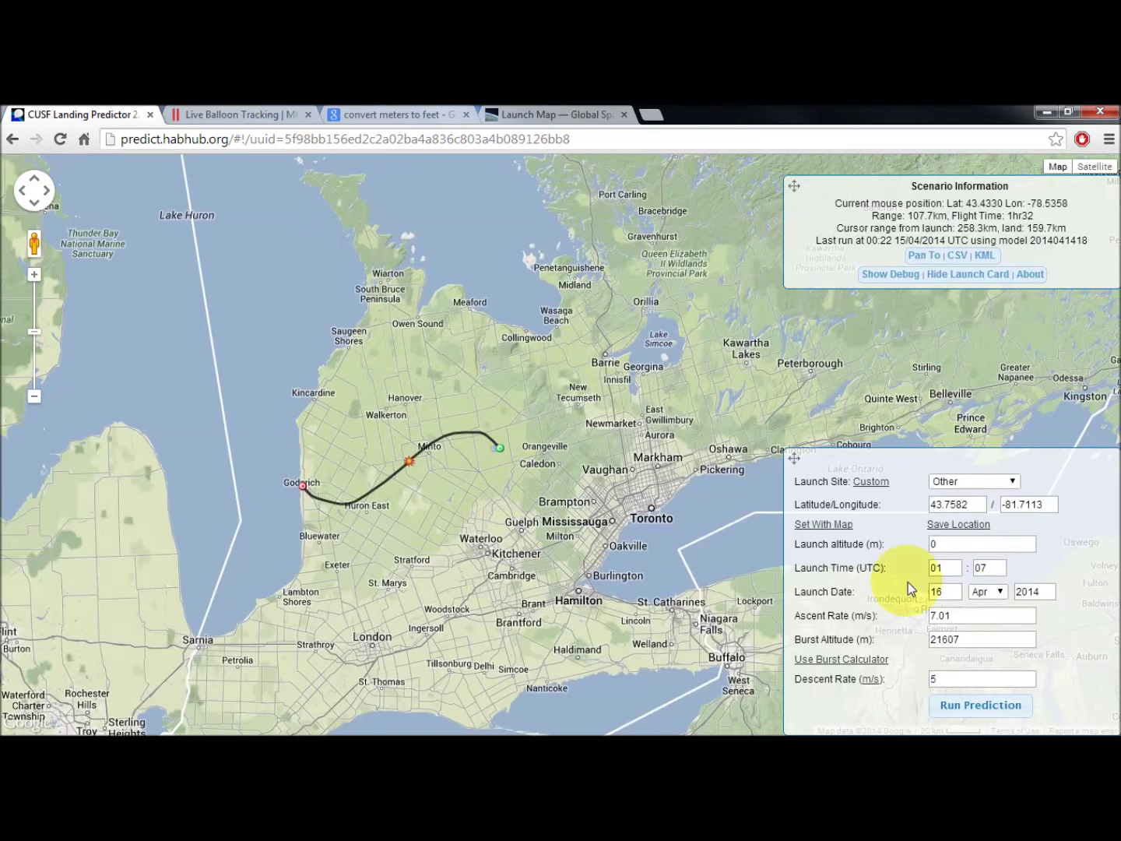
Run the prediction for 19 Apr 2014 with a target ascent rate of 5 m/s applied from the Burst Calculator
{"action": "left_click", "coordinate": [945, 594]}
{"action": "key", "text": "BackSpace"}
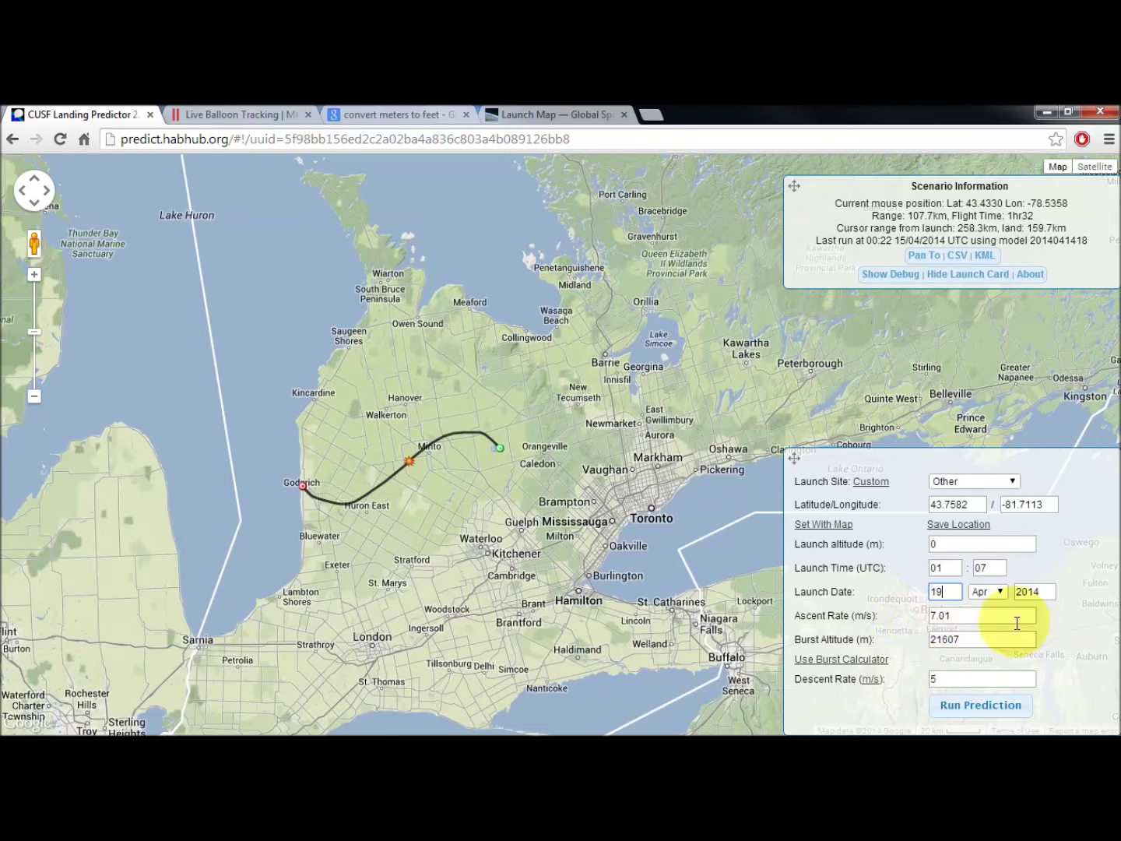
{"action": "left_click", "coordinate": [856, 661]}
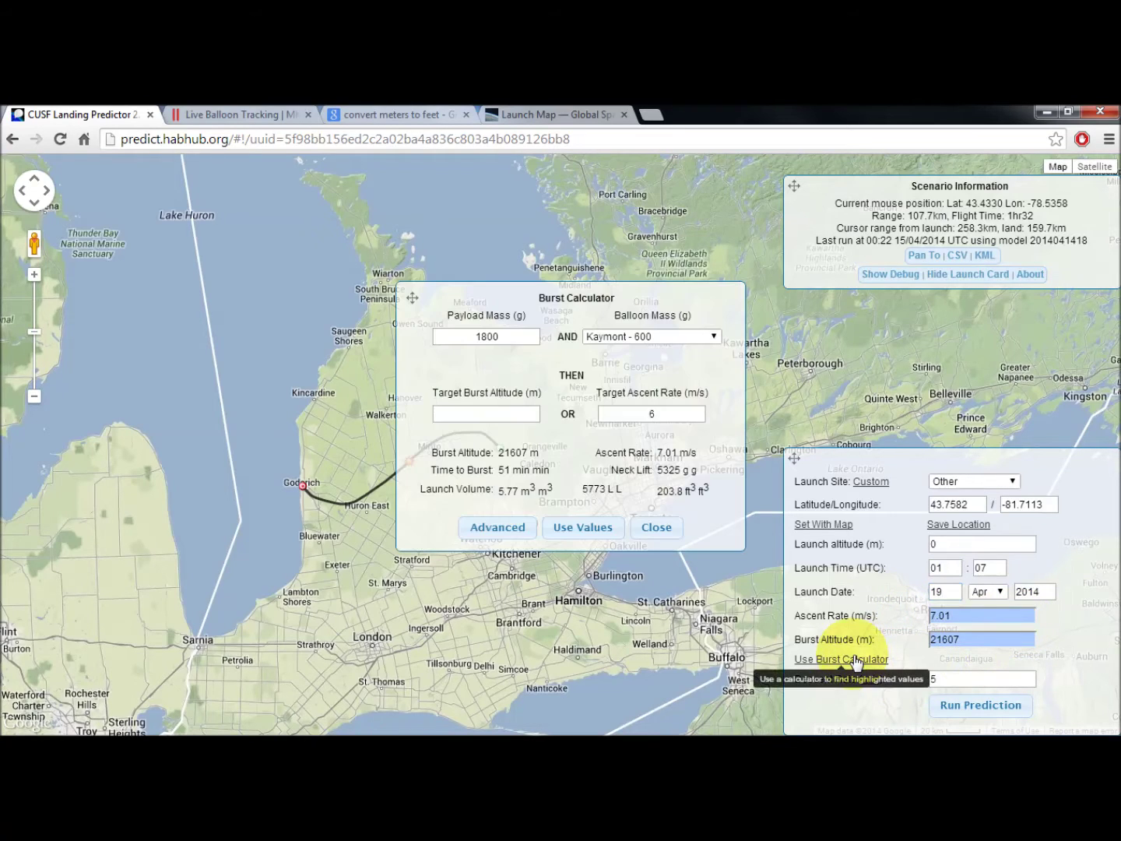
{"action": "double_click", "coordinate": [640, 419]}
{"action": "type", "text": "5"}
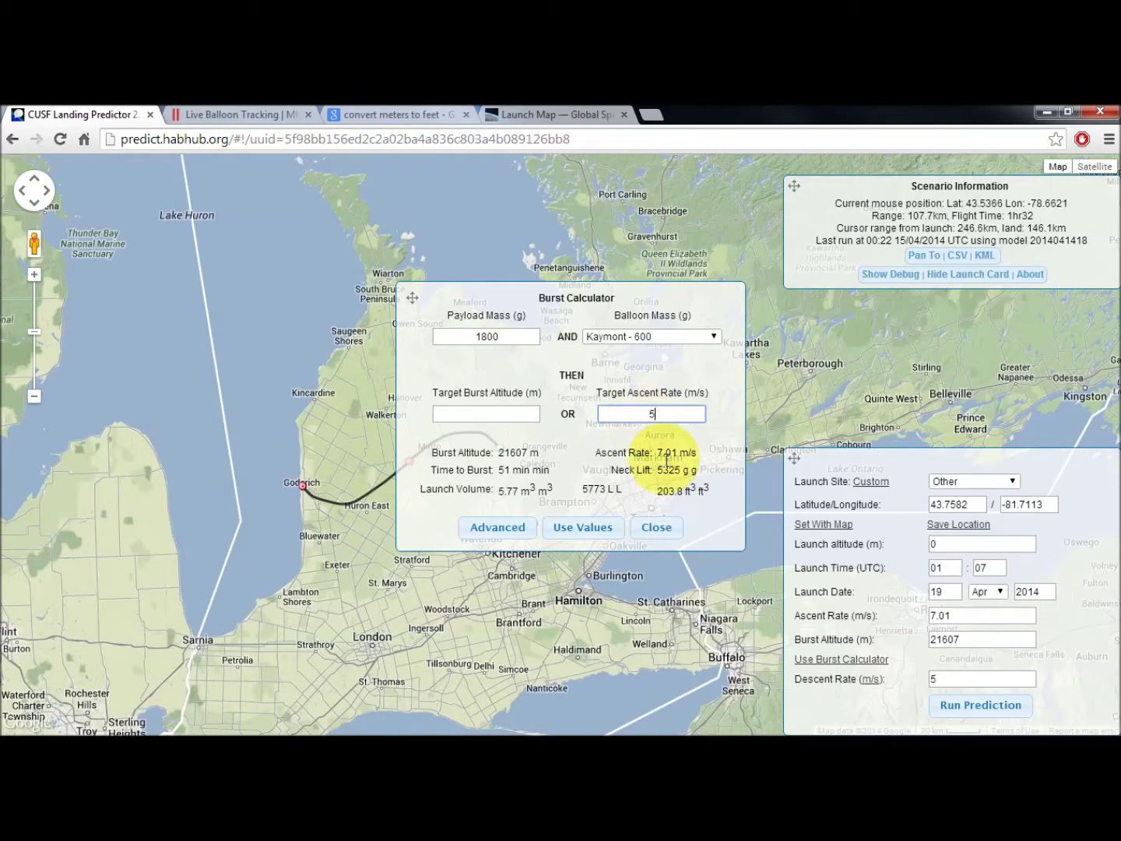
{"action": "left_click", "coordinate": [581, 533]}
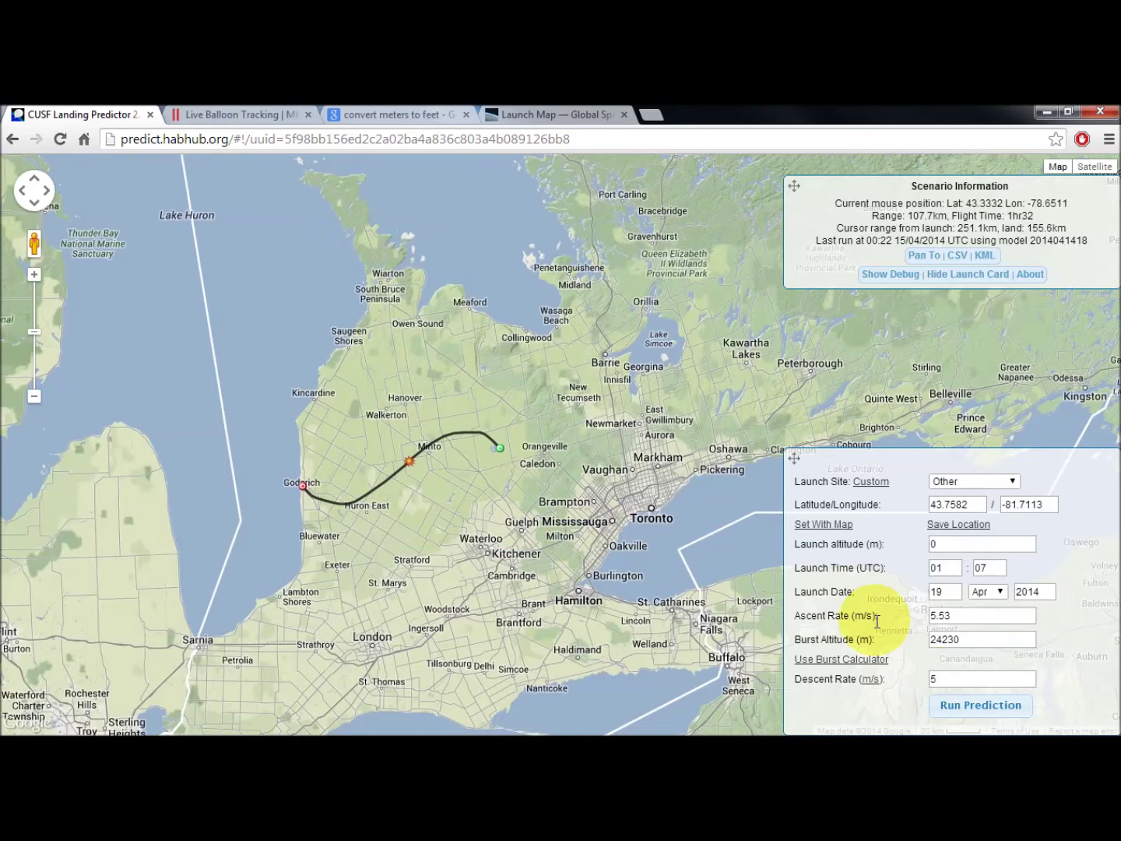
{"action": "left_click", "coordinate": [968, 706]}
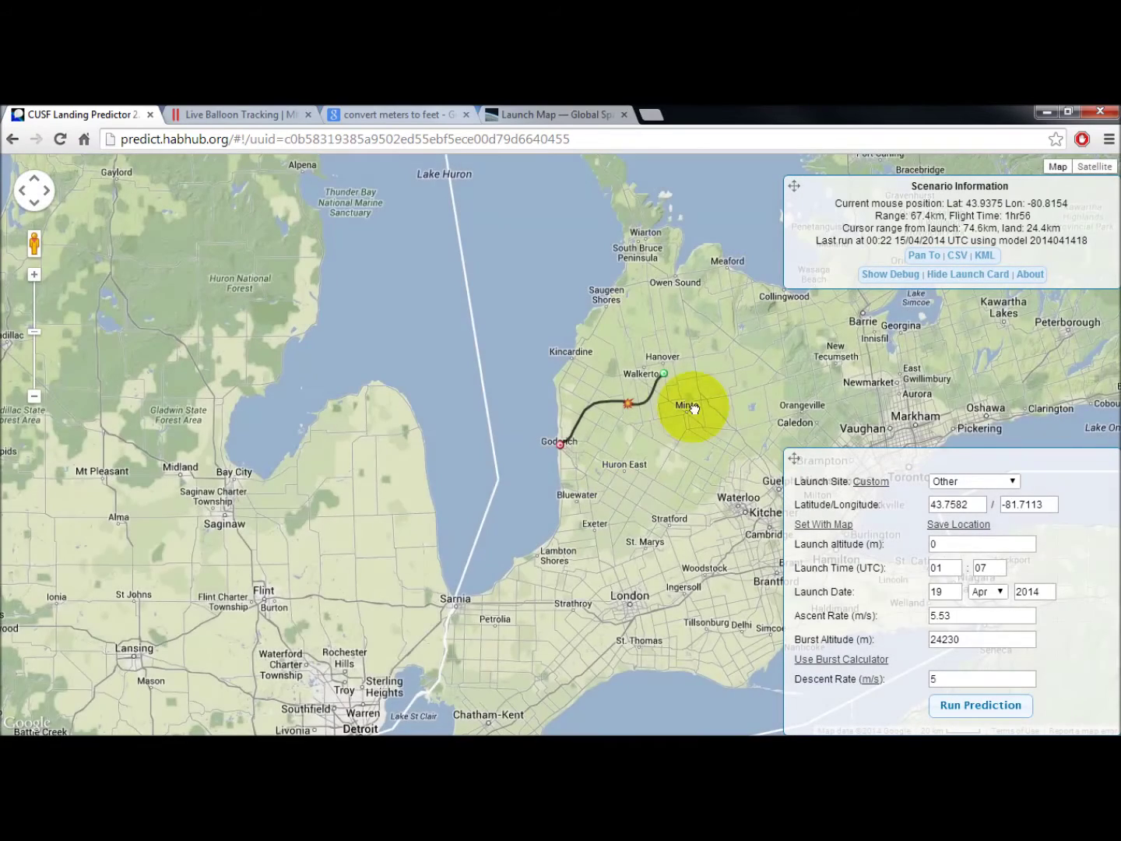
Examine the 19 Apr flight path between Goderich and Hanover and check the Burst Calculator's launch figures
{"action": "left_click_drag", "start_coordinate": [690, 403], "coordinate": [573, 461]}
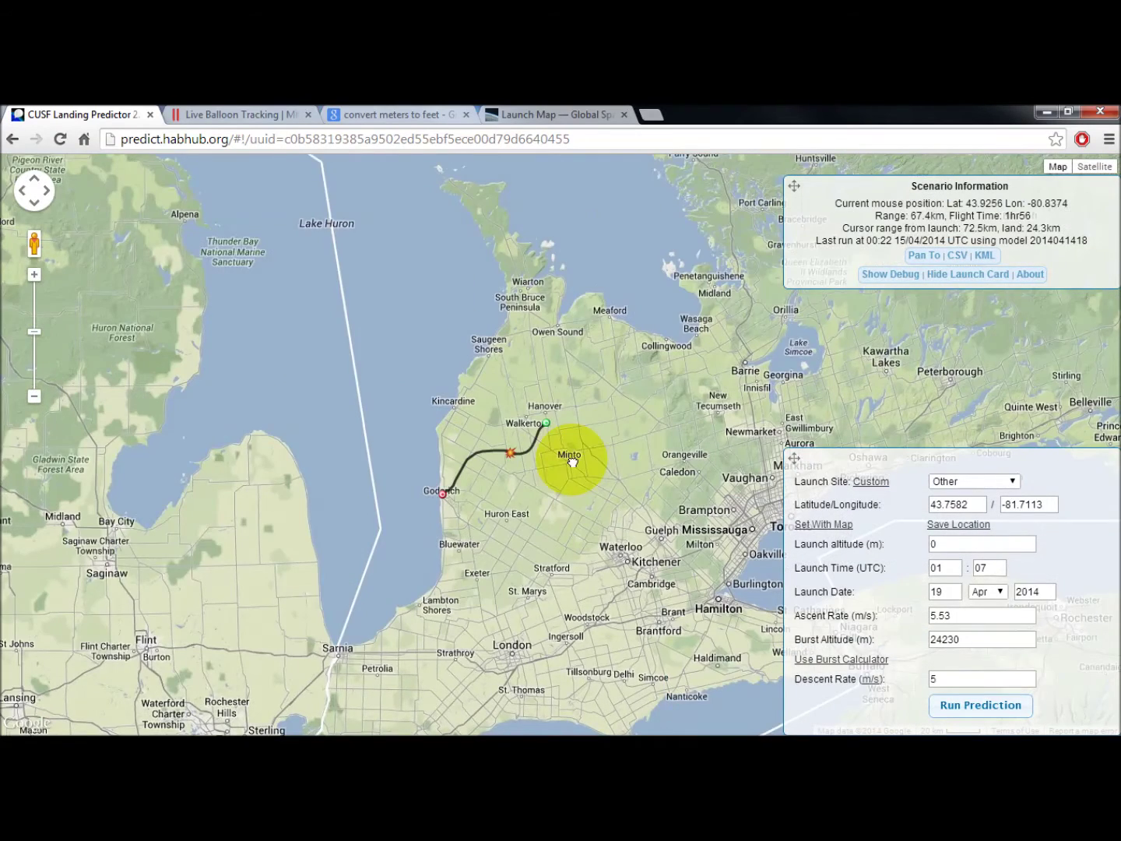
{"action": "left_click_drag", "start_coordinate": [635, 440], "coordinate": [589, 456]}
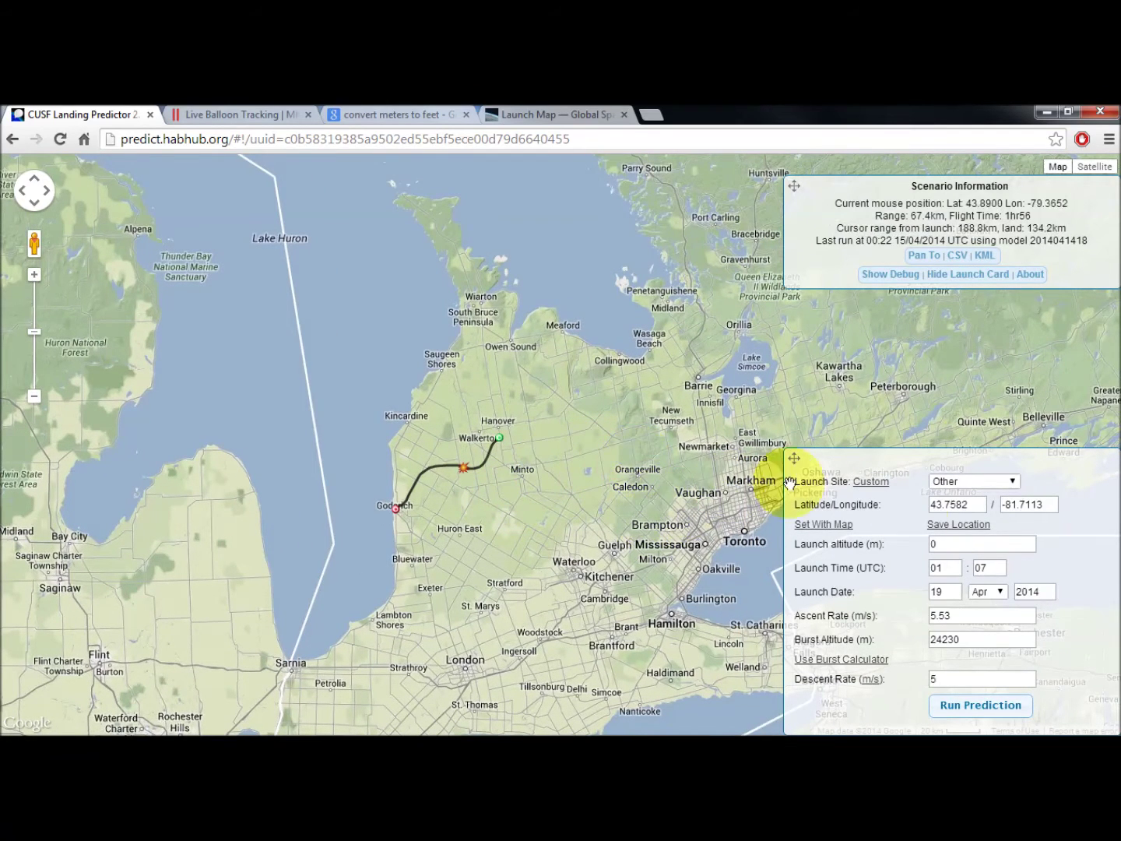
{"action": "left_click", "coordinate": [862, 662]}
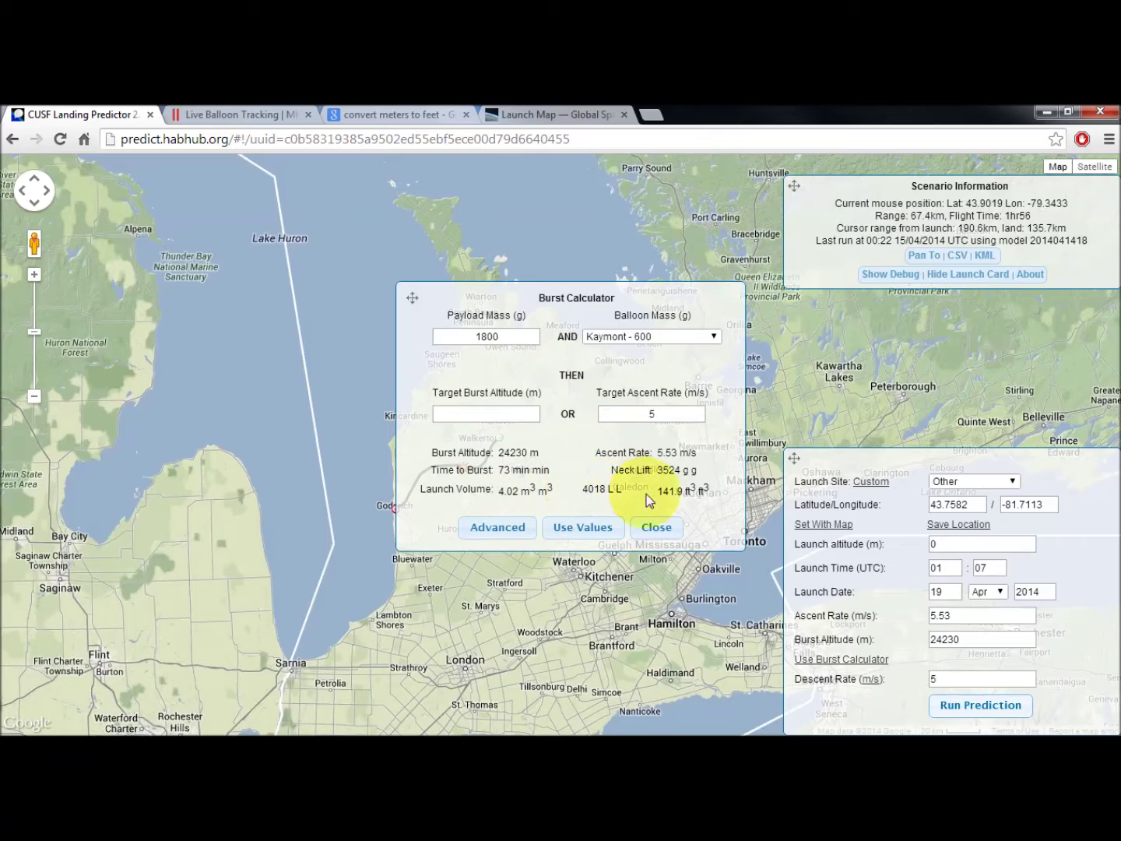
{"action": "left_click", "coordinate": [675, 530]}
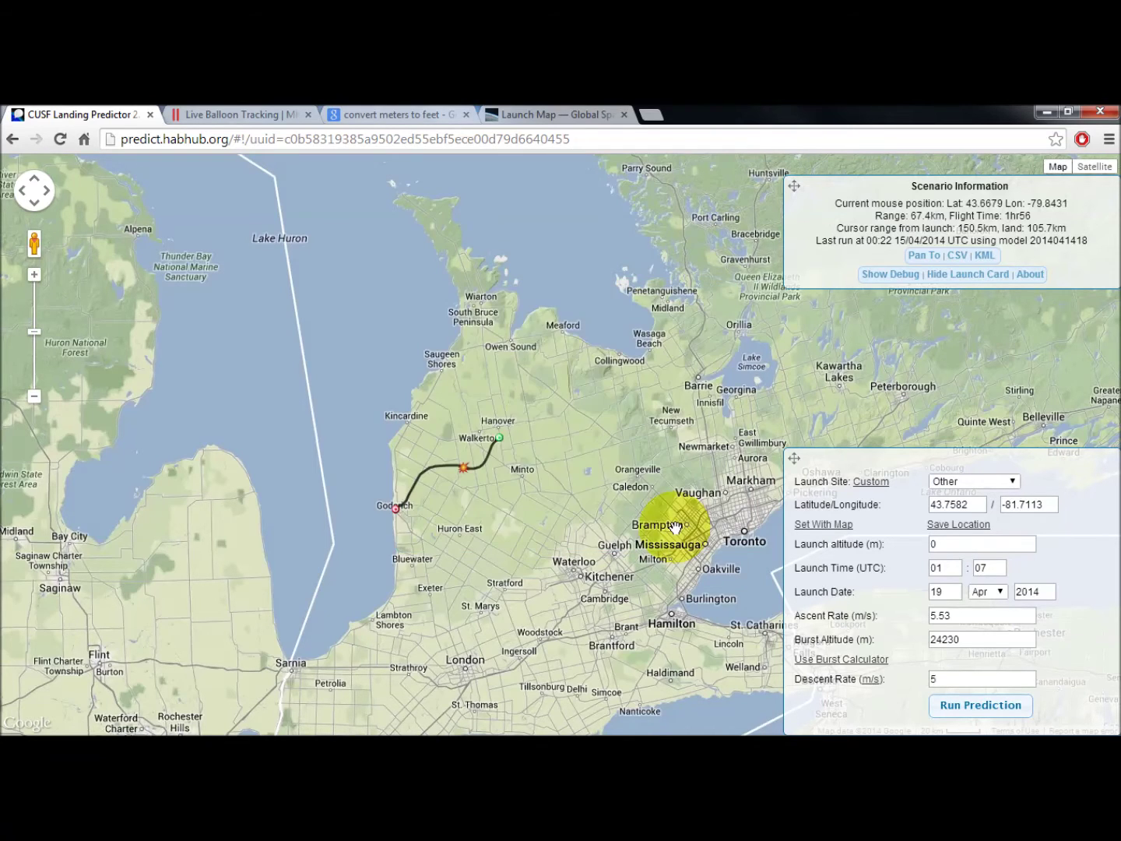
{"action": "left_click_drag", "start_coordinate": [541, 493], "coordinate": [511, 468]}
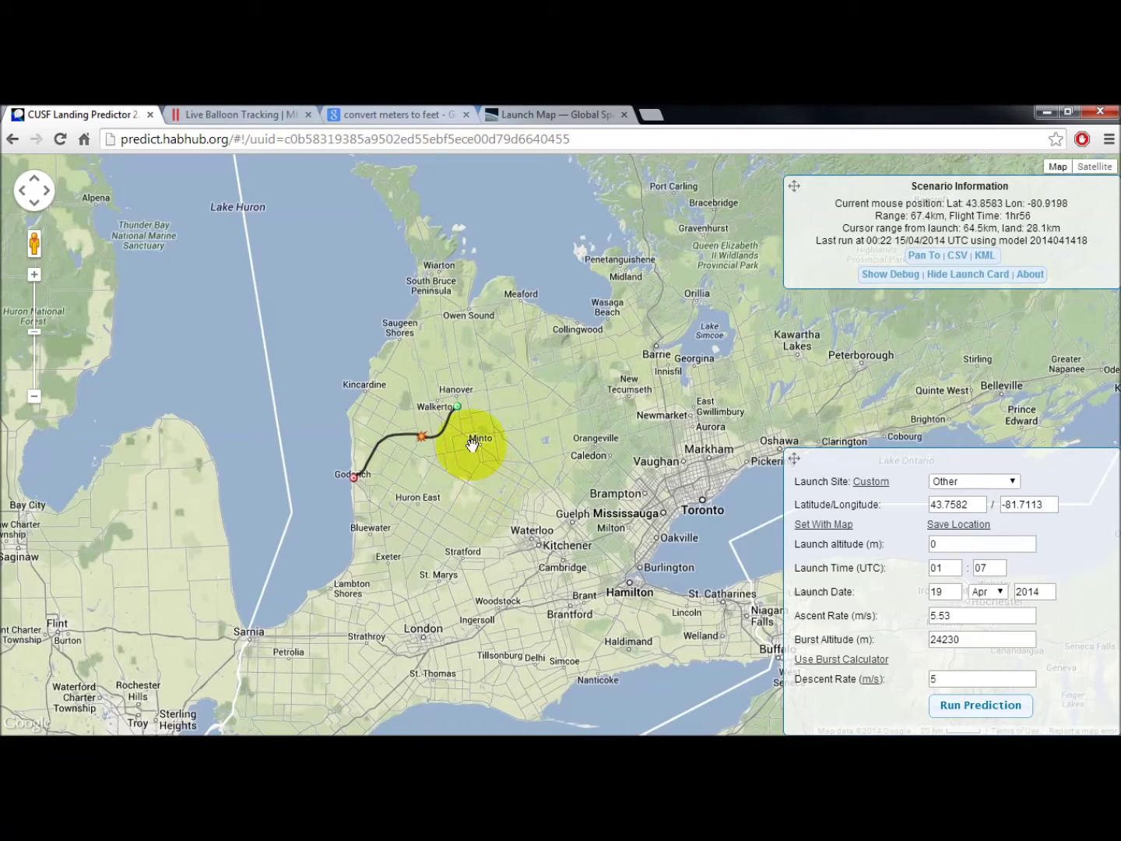
Set the launch date to 20 Apr 2014, run the prediction, and view the resulting flight path
{"action": "key", "text": "BackSpace"}
{"action": "key", "text": "BackSpace"}
{"action": "type", "text": "20"}
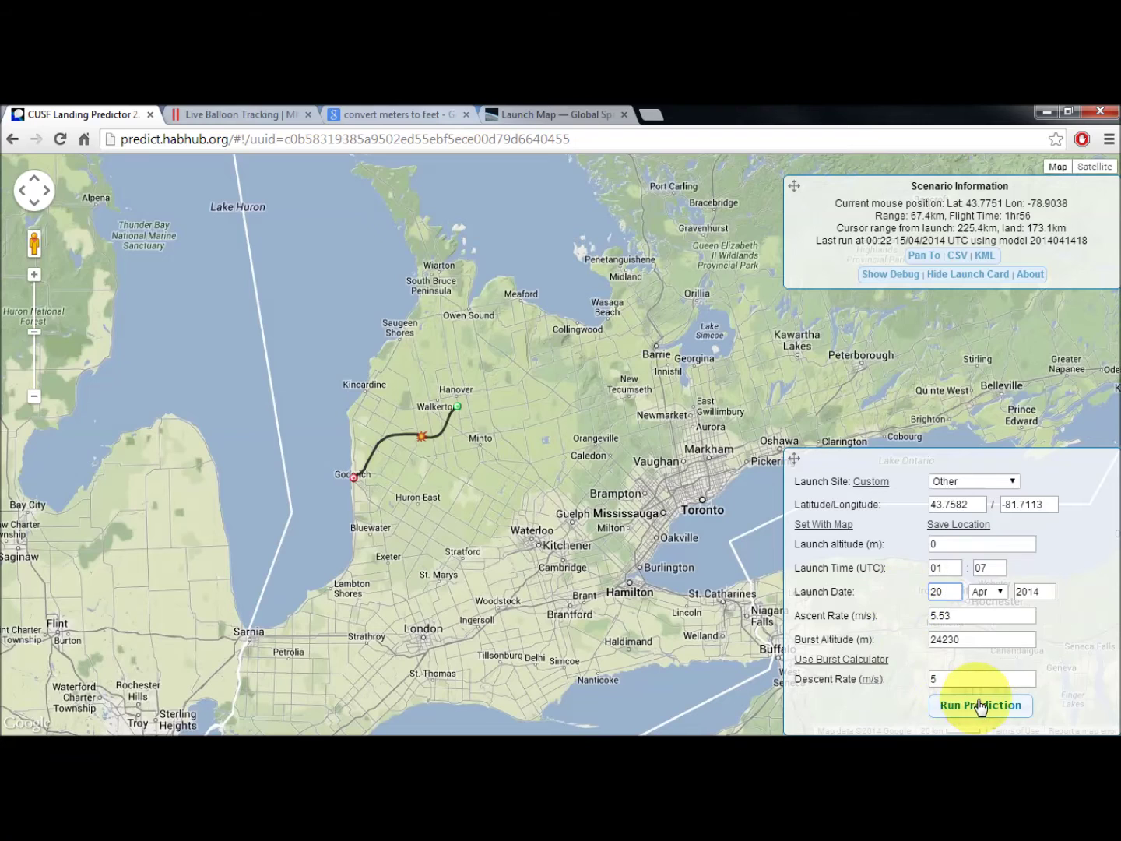
{"action": "left_click", "coordinate": [981, 705]}
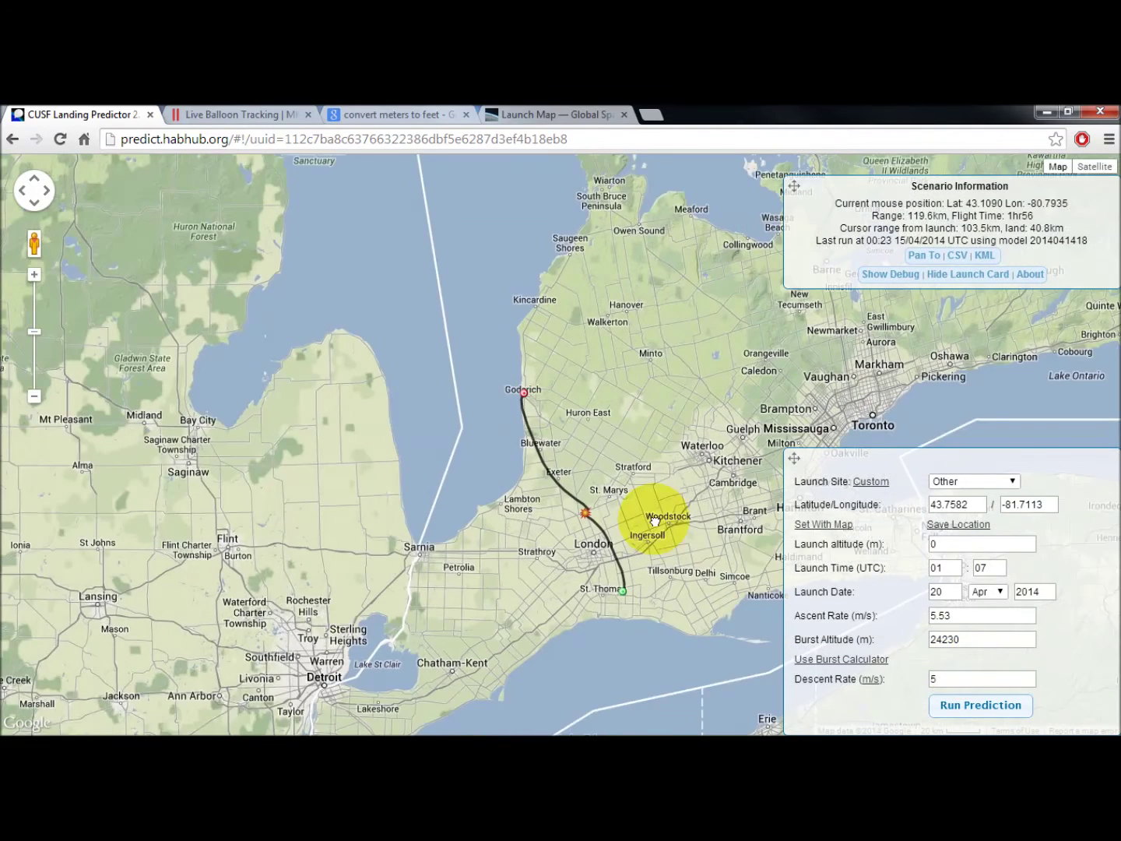
{"action": "left_click_drag", "start_coordinate": [654, 522], "coordinate": [632, 496]}
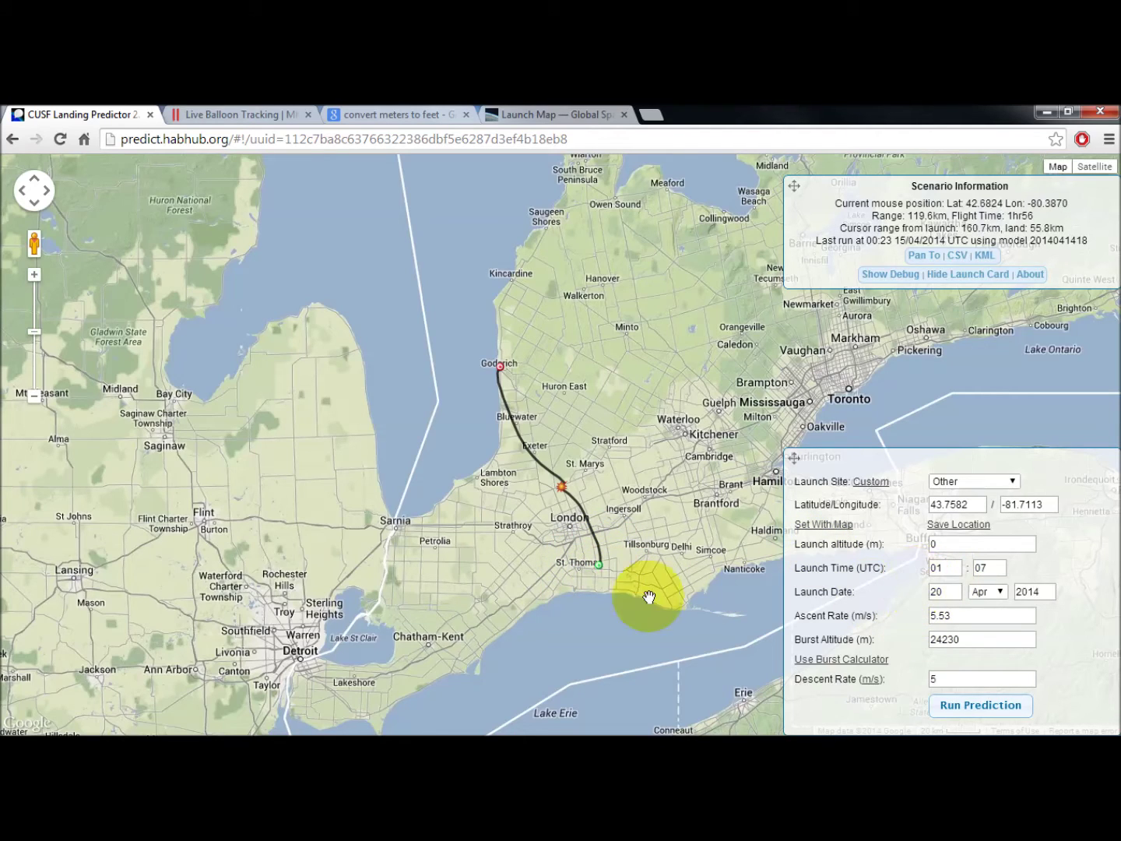
{"action": "left_click", "coordinate": [607, 660]}
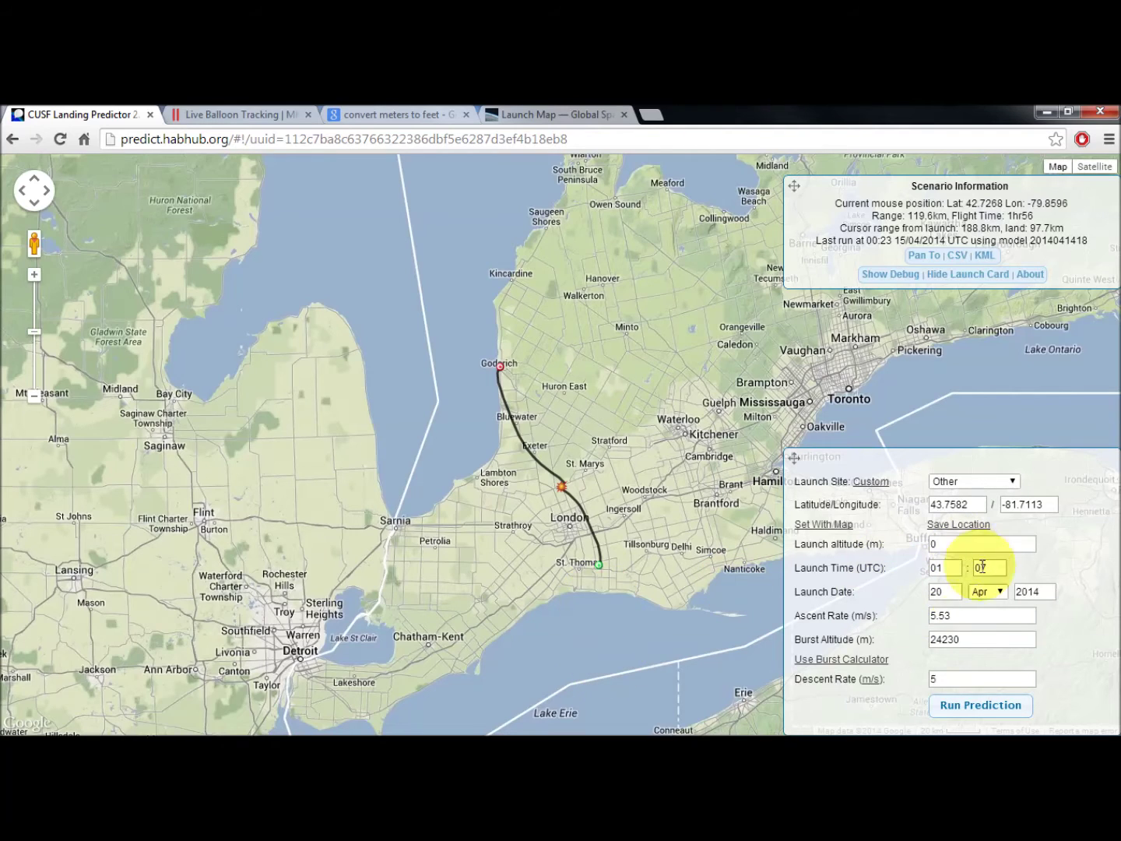
Set the launch date to 21 Apr 2014 and run the landing prediction
{"action": "double_click", "coordinate": [948, 593]}
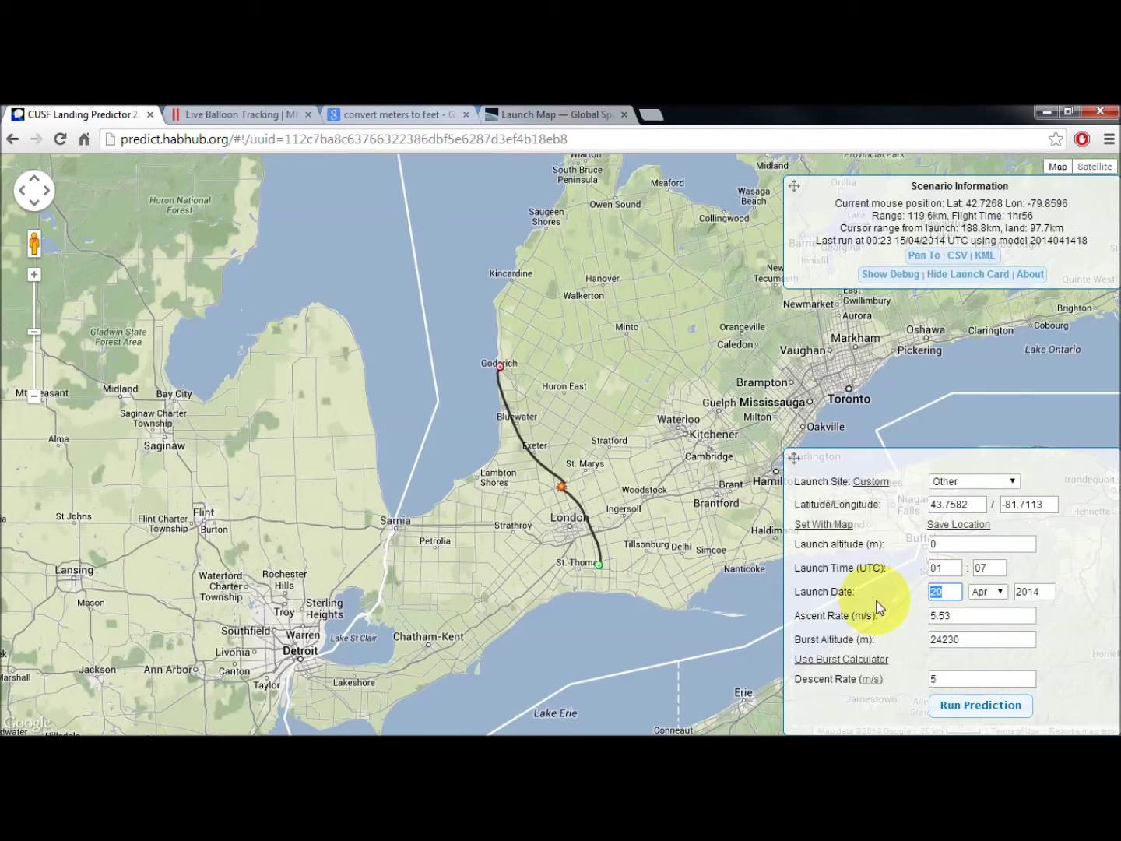
{"action": "left_click", "coordinate": [982, 705]}
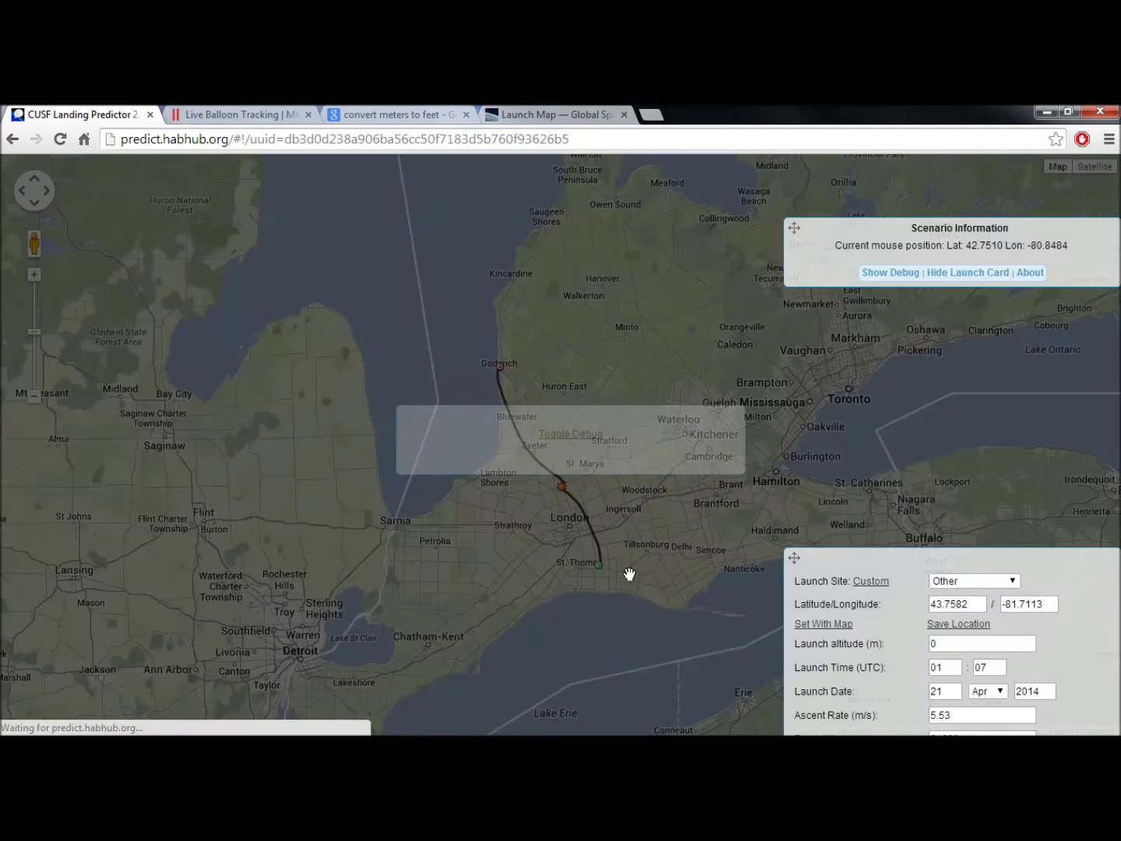
{"action": "left_click_drag", "start_coordinate": [629, 576], "coordinate": [588, 604]}
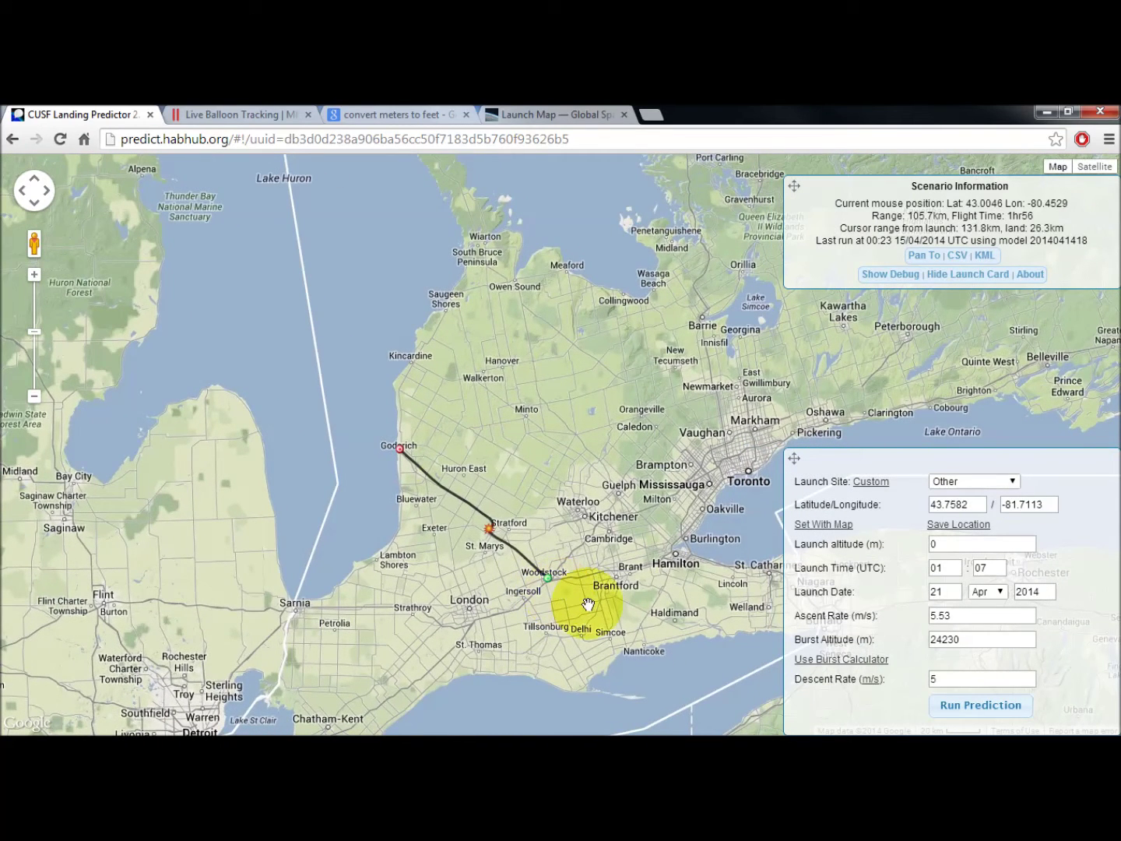
Set the launch date to 22 Apr 2014 and run the landing prediction
{"action": "double_click", "coordinate": [948, 589]}
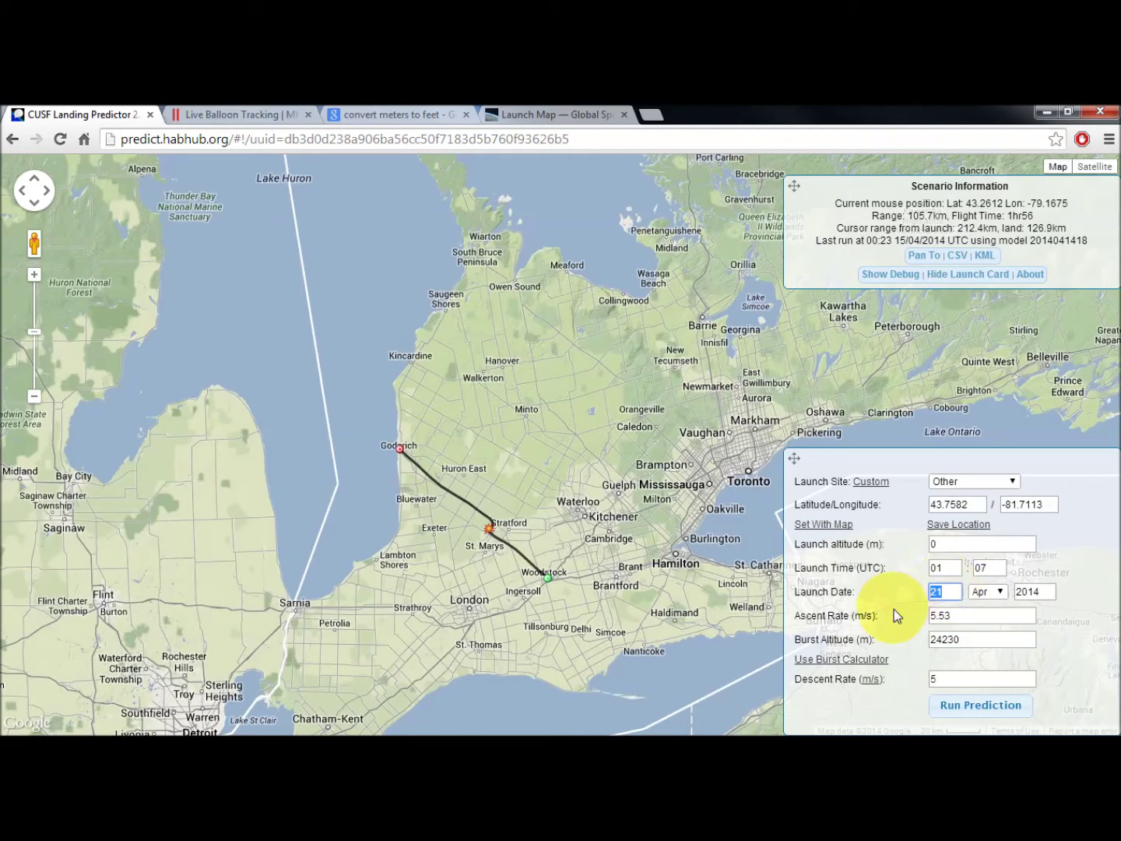
{"action": "type", "text": "22"}
{"action": "left_click", "coordinate": [966, 705]}
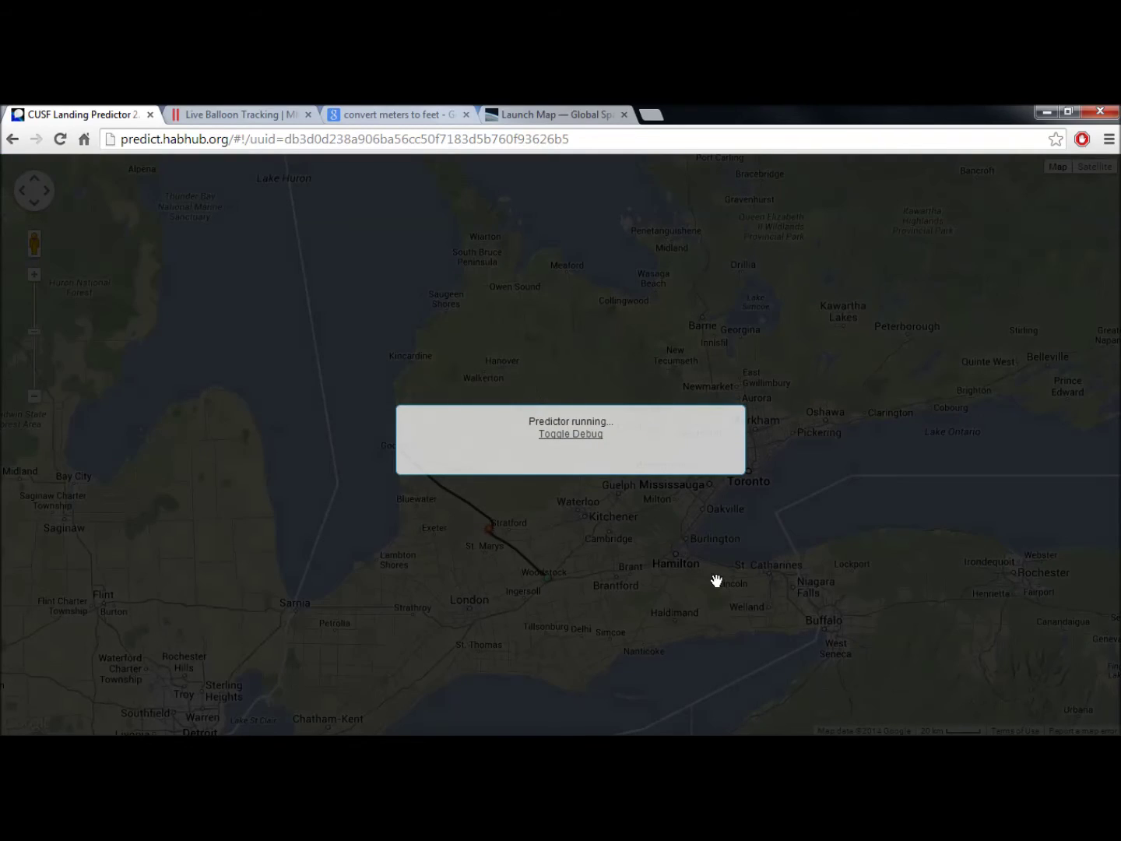
Inspect the predicted landing point near Granton up close, then view the whole flight path from Goderich
{"action": "scroll", "coordinate": [636, 602], "scroll_direction": "up", "scroll_amount": 1}
{"action": "scroll", "coordinate": [650, 545], "scroll_direction": "up", "scroll_amount": 2}
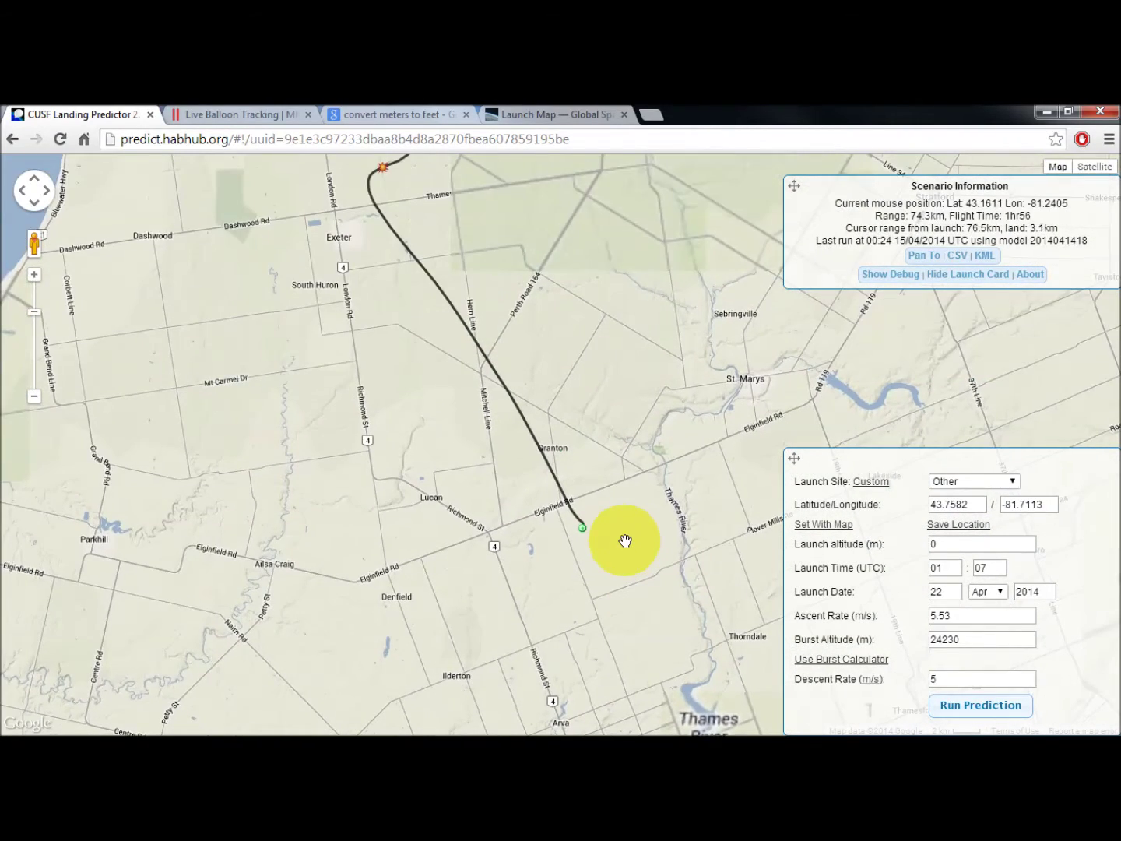
{"action": "scroll", "coordinate": [613, 524], "scroll_direction": "down", "scroll_amount": 1}
{"action": "scroll", "coordinate": [613, 524], "scroll_direction": "up", "scroll_amount": 1}
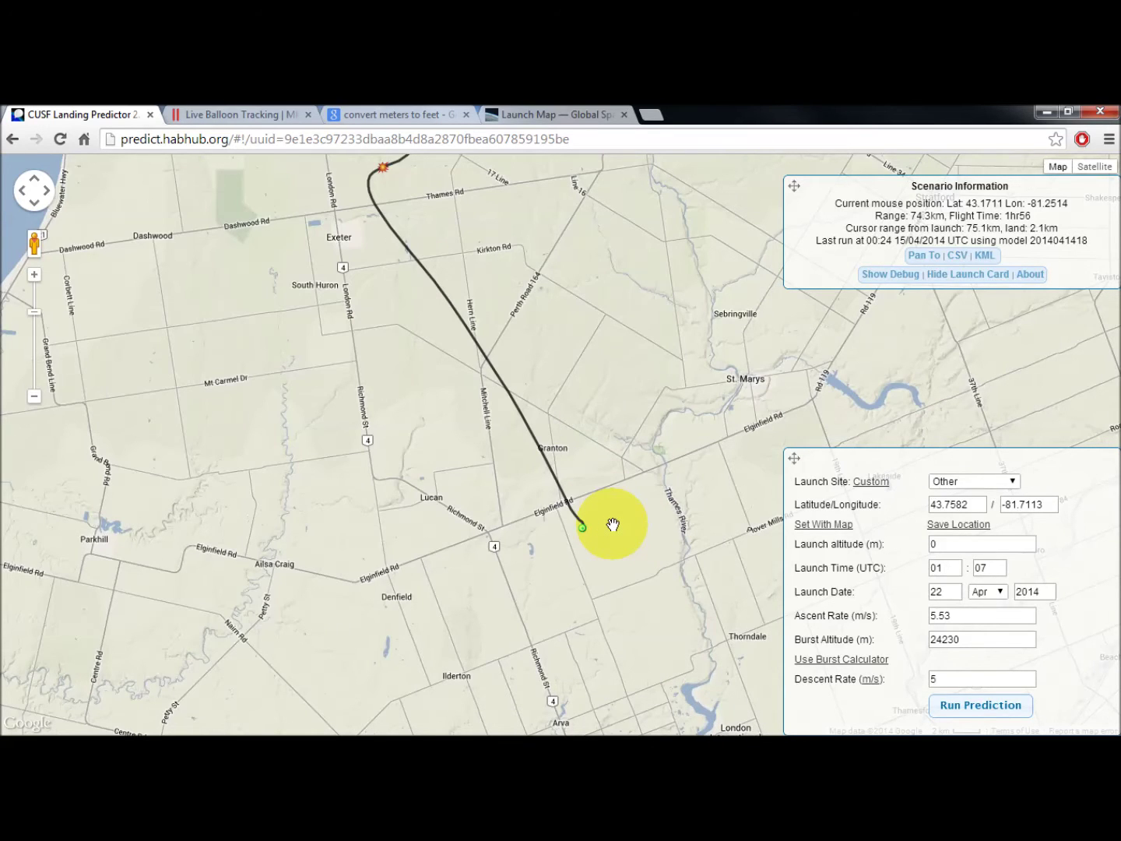
{"action": "scroll", "coordinate": [613, 524], "scroll_direction": "down", "scroll_amount": 2}
{"action": "left_click_drag", "start_coordinate": [634, 413], "coordinate": [544, 492]}
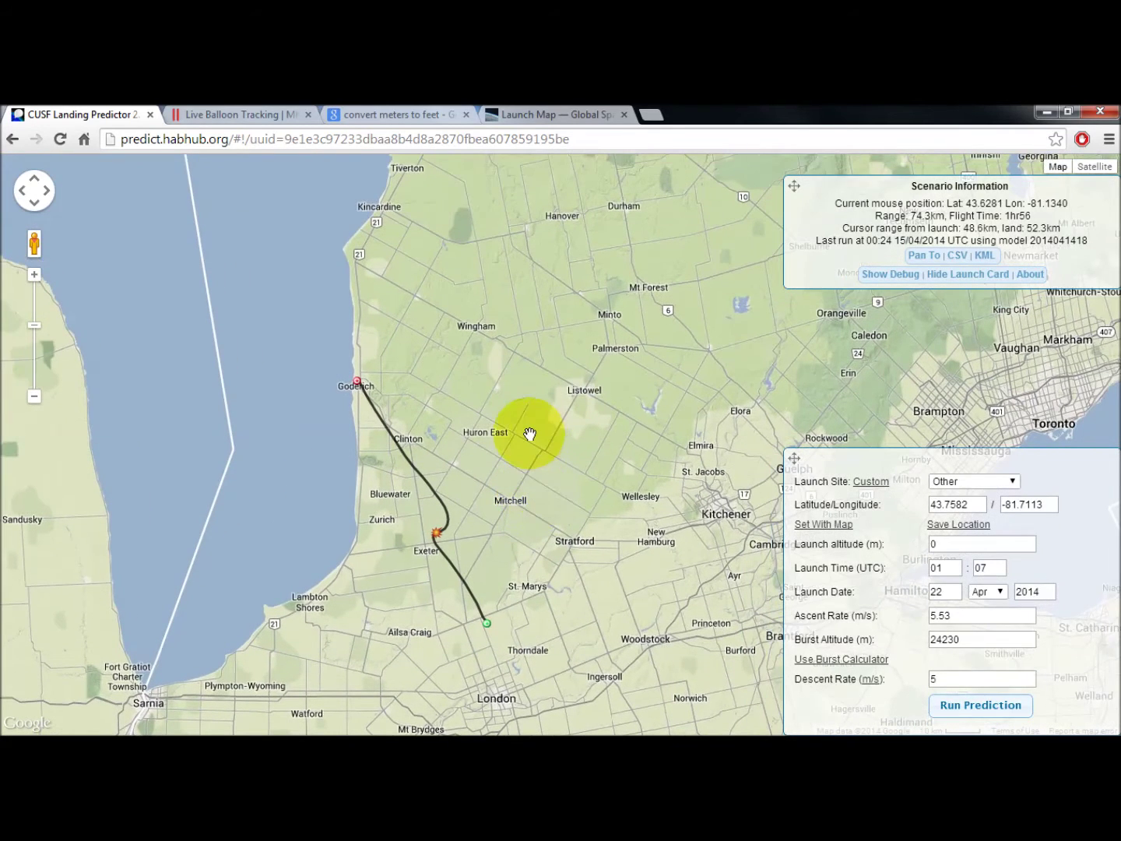
{"action": "left_click_drag", "start_coordinate": [570, 414], "coordinate": [537, 444]}
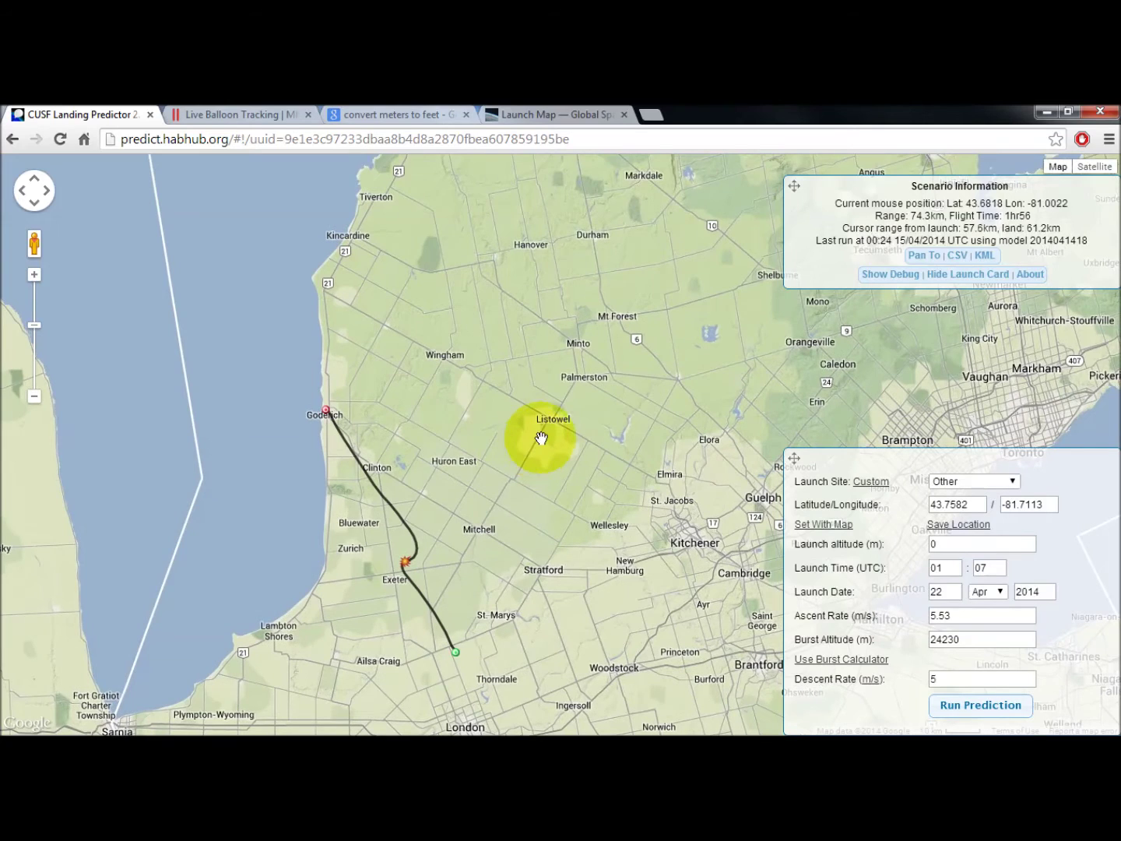
{"action": "left_click_drag", "start_coordinate": [492, 461], "coordinate": [473, 476]}
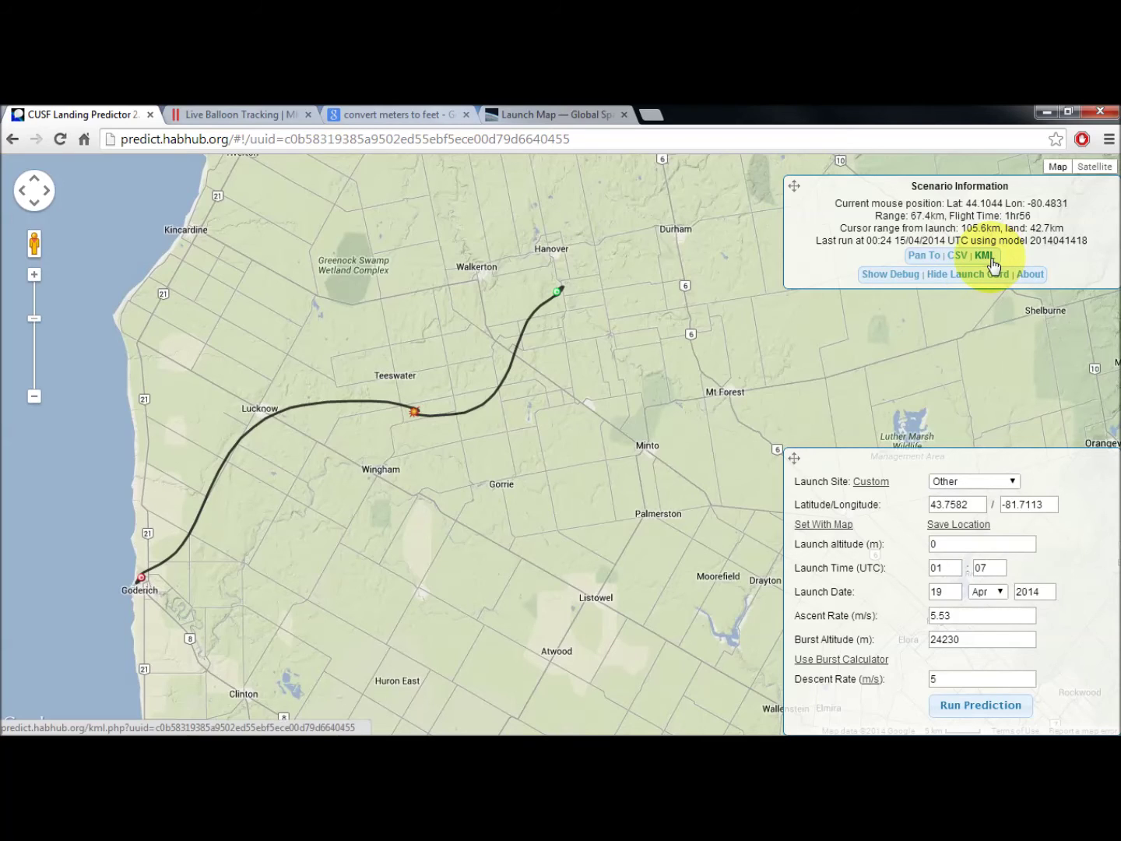
Set the launch altitude to 200 m for the 19 Apr prediction
{"action": "left_click_drag", "start_coordinate": [457, 471], "coordinate": [445, 458]}
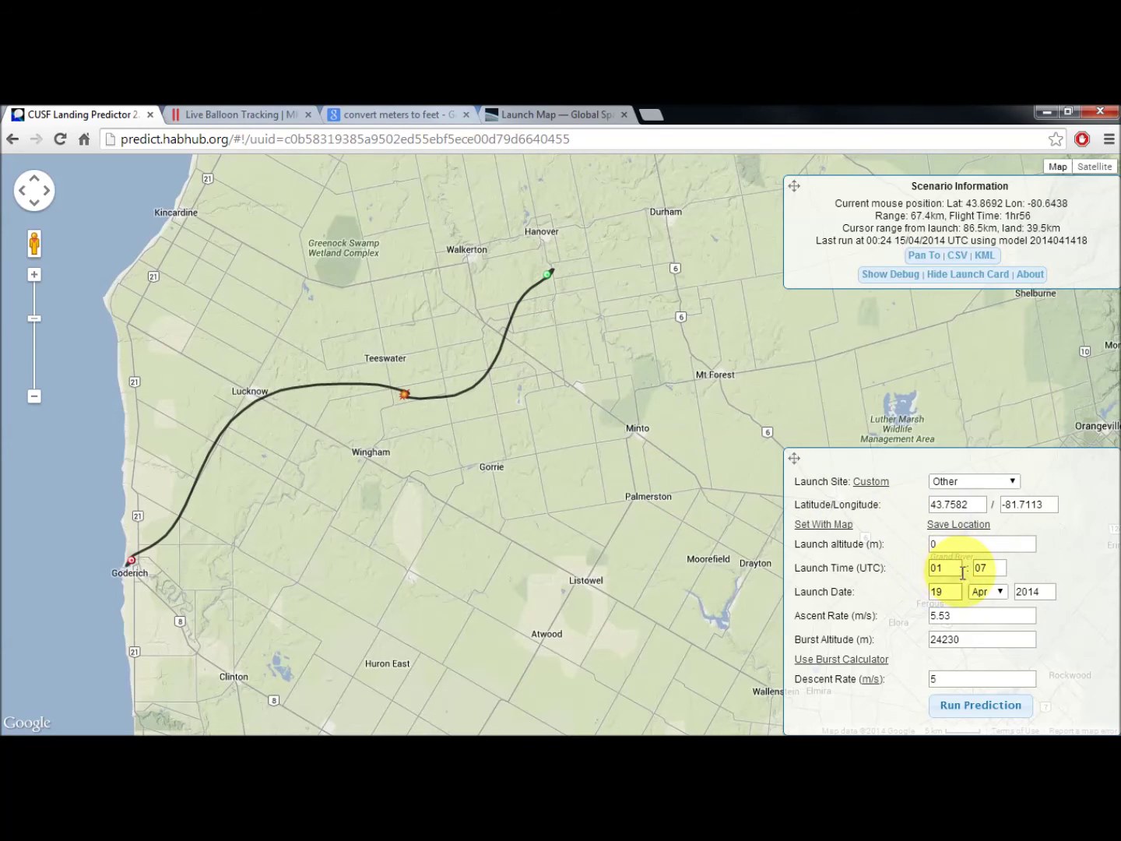
{"action": "left_click", "coordinate": [956, 541]}
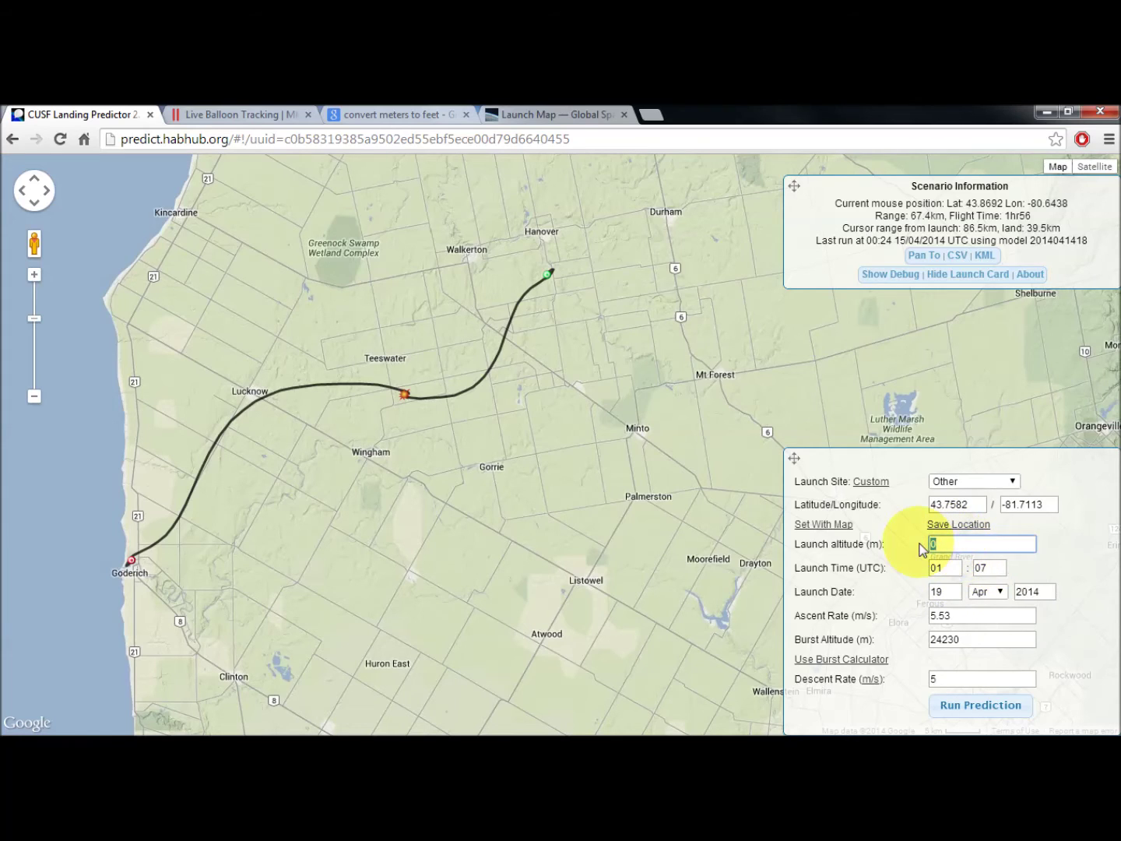
{"action": "type", "text": "200"}
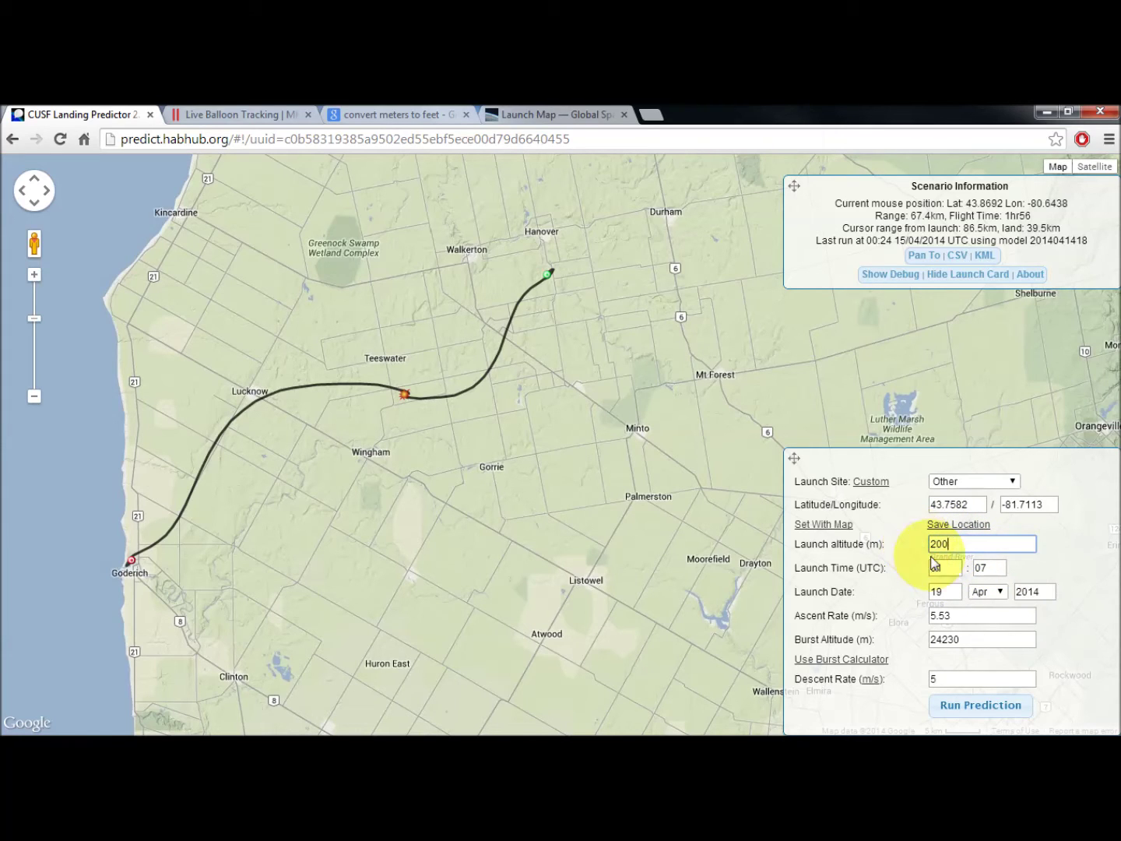
Run the landing prediction for 19 Apr 2014 and view the whole flight path from Goderich
{"action": "left_click", "coordinate": [987, 707]}
{"action": "scroll", "coordinate": [693, 401], "scroll_direction": "down", "scroll_amount": 2}
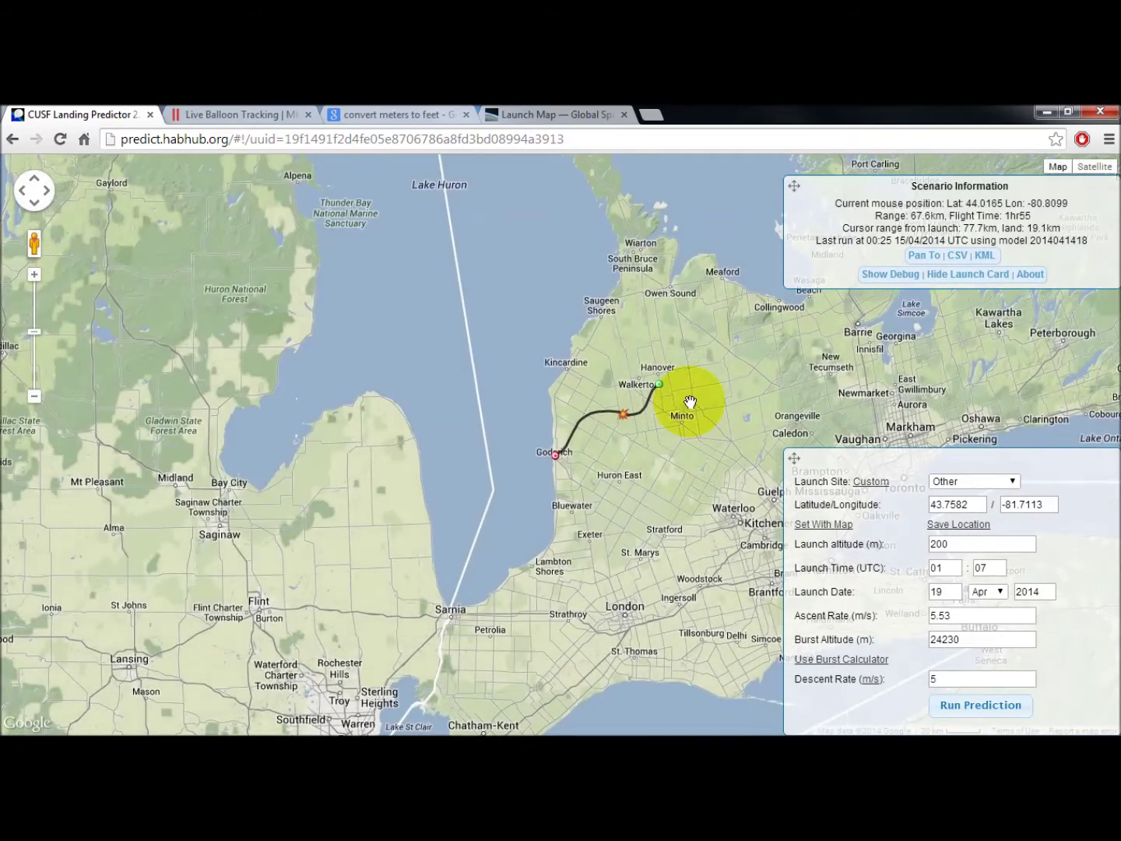
{"action": "scroll", "coordinate": [691, 402], "scroll_direction": "up", "scroll_amount": 1}
{"action": "scroll", "coordinate": [690, 401], "scroll_direction": "up", "scroll_amount": 1}
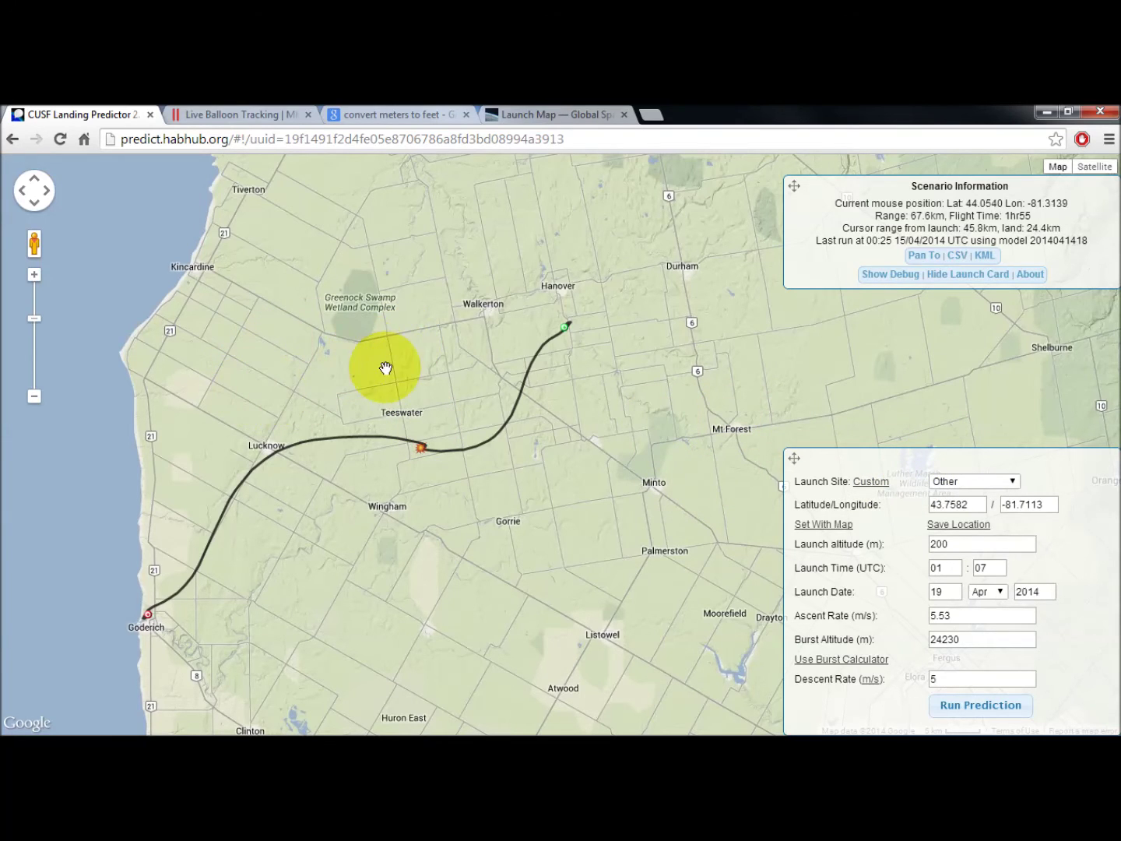
{"action": "left_click_drag", "start_coordinate": [384, 366], "coordinate": [397, 343]}
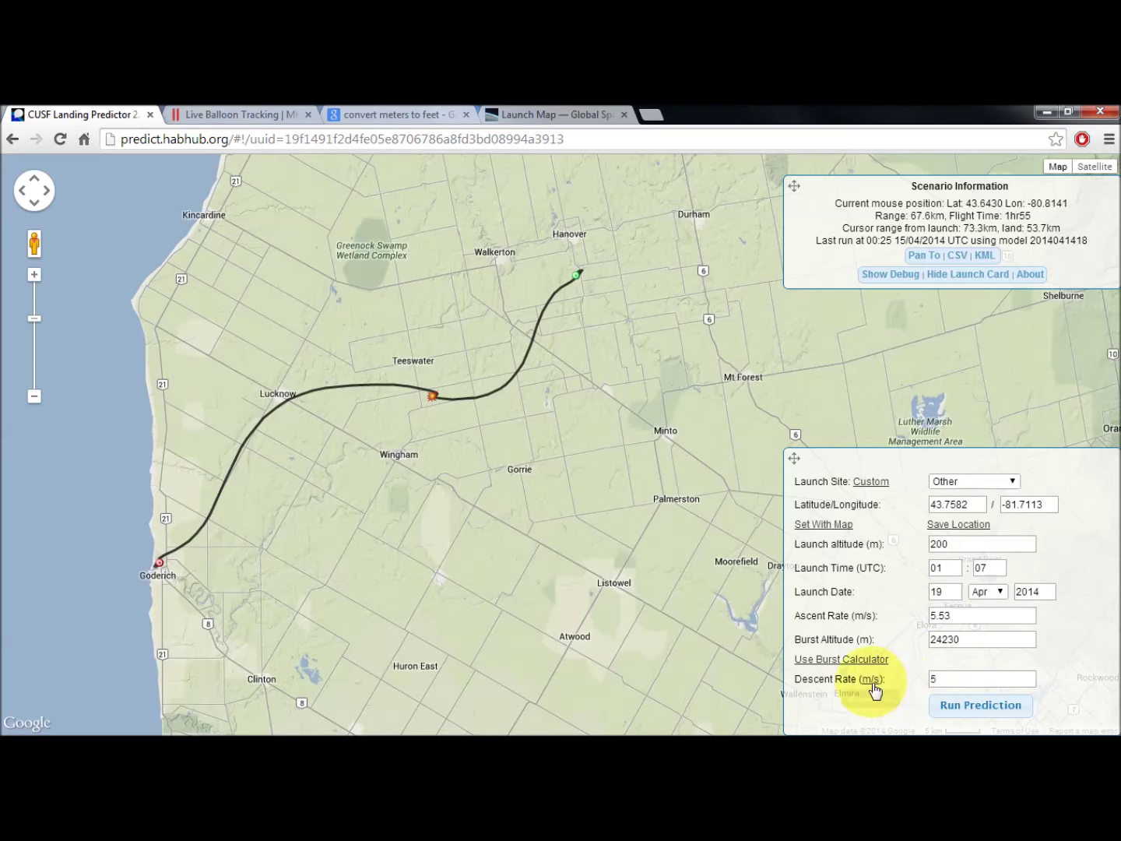
Set the descent rate to 6 m/s, rerun the landing prediction and view the resulting flight path
{"action": "left_click_drag", "start_coordinate": [934, 679], "coordinate": [901, 675]}
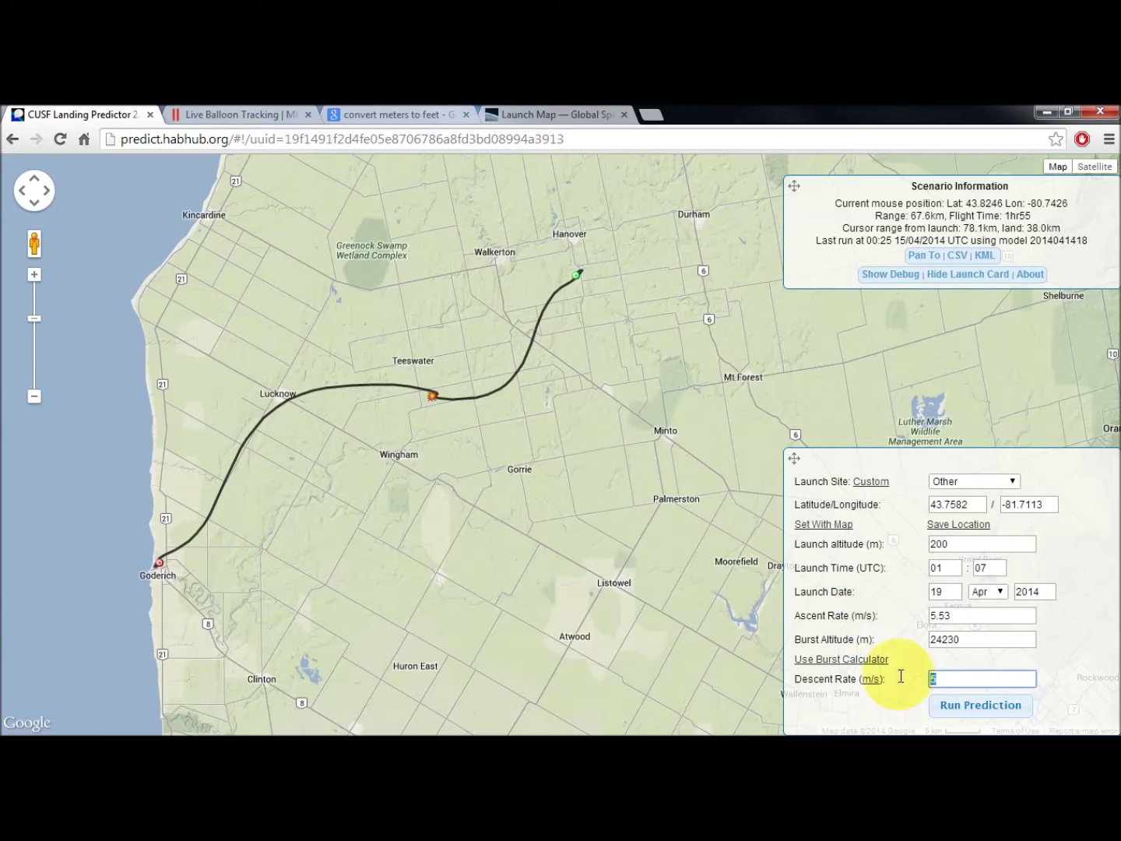
{"action": "type", "text": "6"}
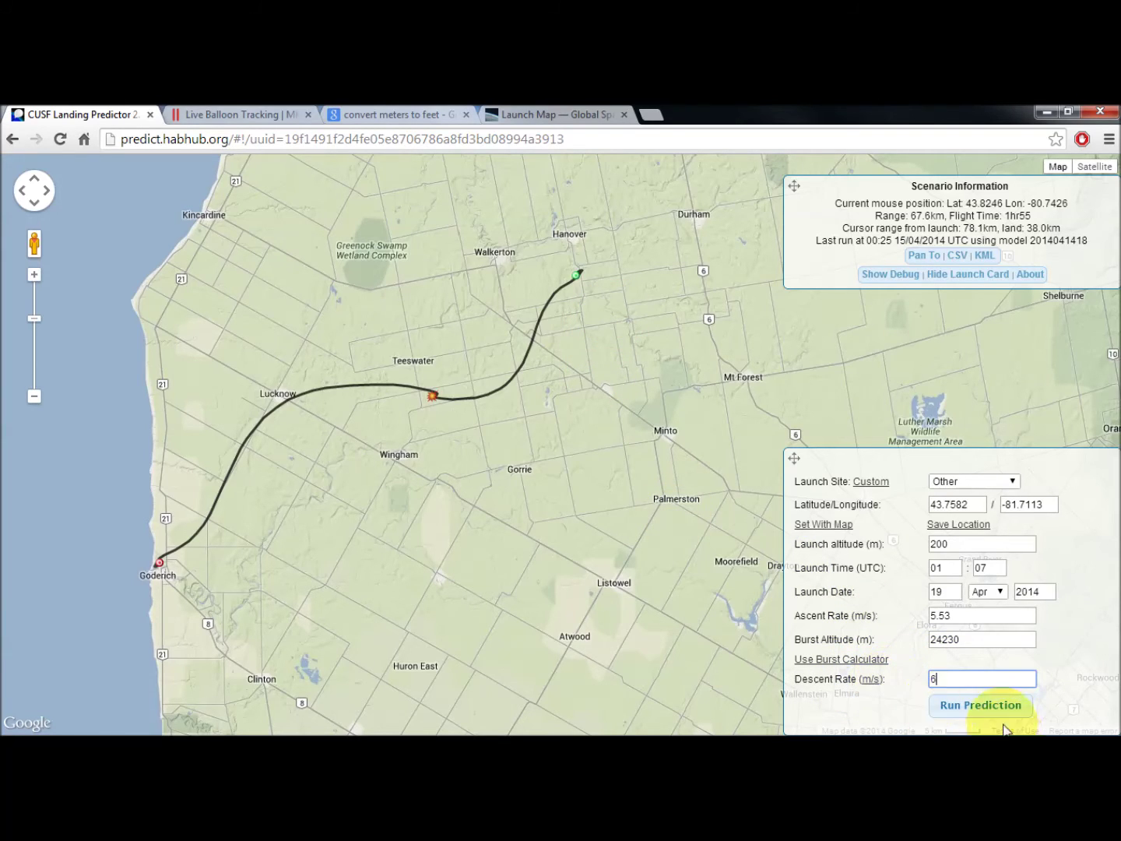
{"action": "left_click", "coordinate": [981, 705]}
{"action": "scroll", "coordinate": [668, 467], "scroll_direction": "down", "scroll_amount": 1}
{"action": "left_click_drag", "start_coordinate": [668, 452], "coordinate": [654, 430]}
{"action": "scroll", "coordinate": [640, 411], "scroll_direction": "up", "scroll_amount": 1}
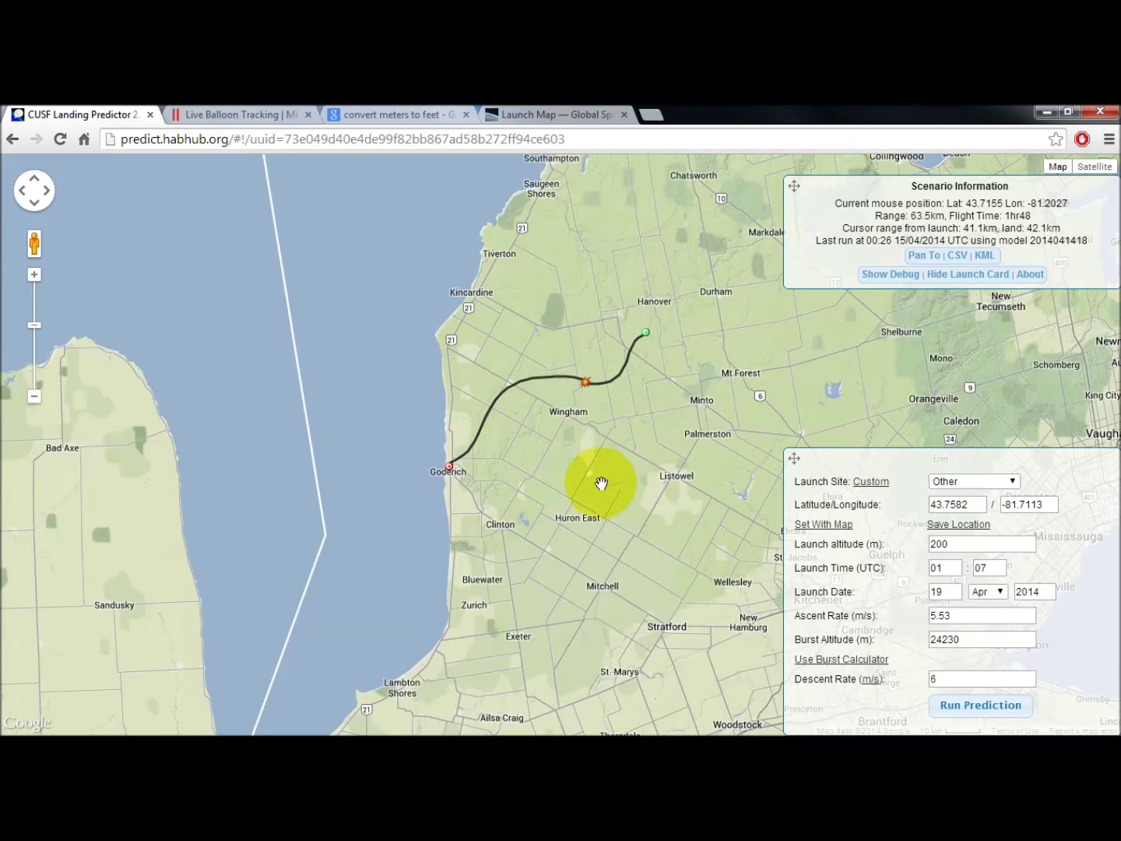
{"action": "scroll", "coordinate": [601, 483], "scroll_direction": "up", "scroll_amount": 1}
{"action": "left_click_drag", "start_coordinate": [628, 297], "coordinate": [553, 451]}
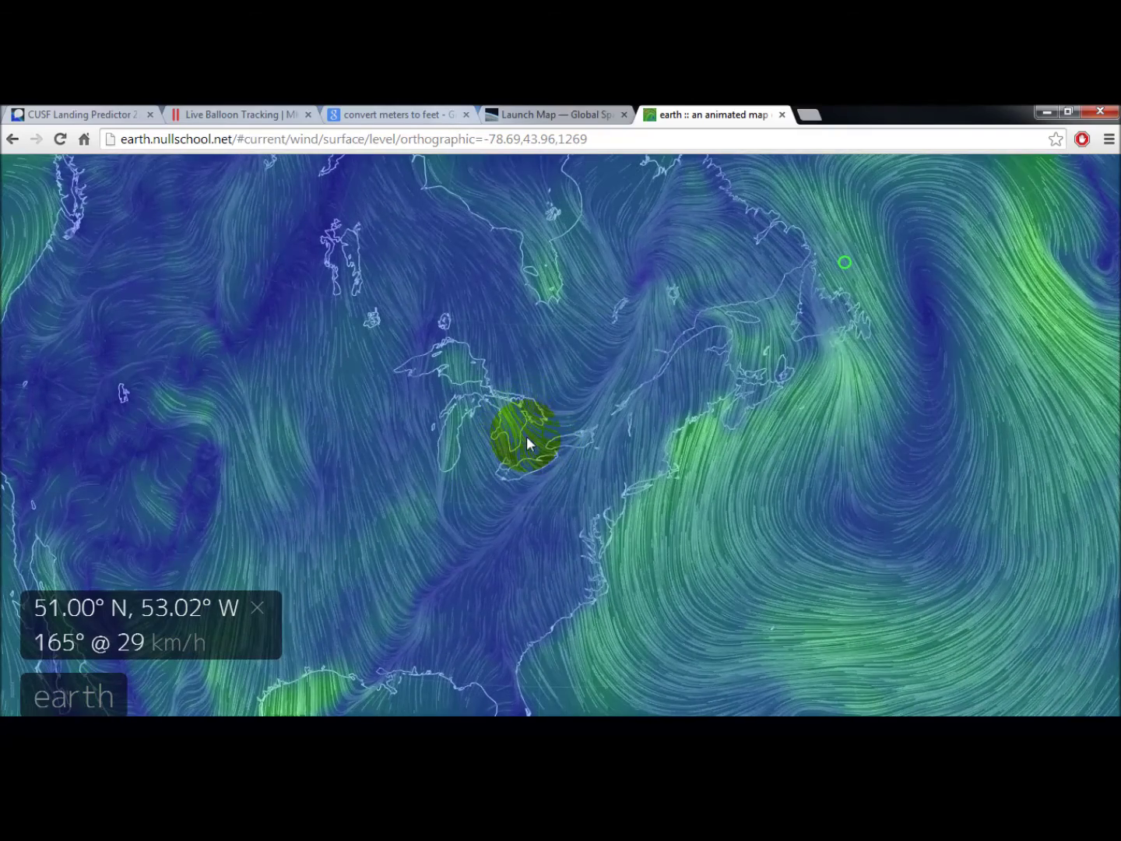
Show the wind at the 1000 hPa height and view it over the Great Lakes with the settings hidden
{"action": "left_click", "coordinate": [88, 715]}
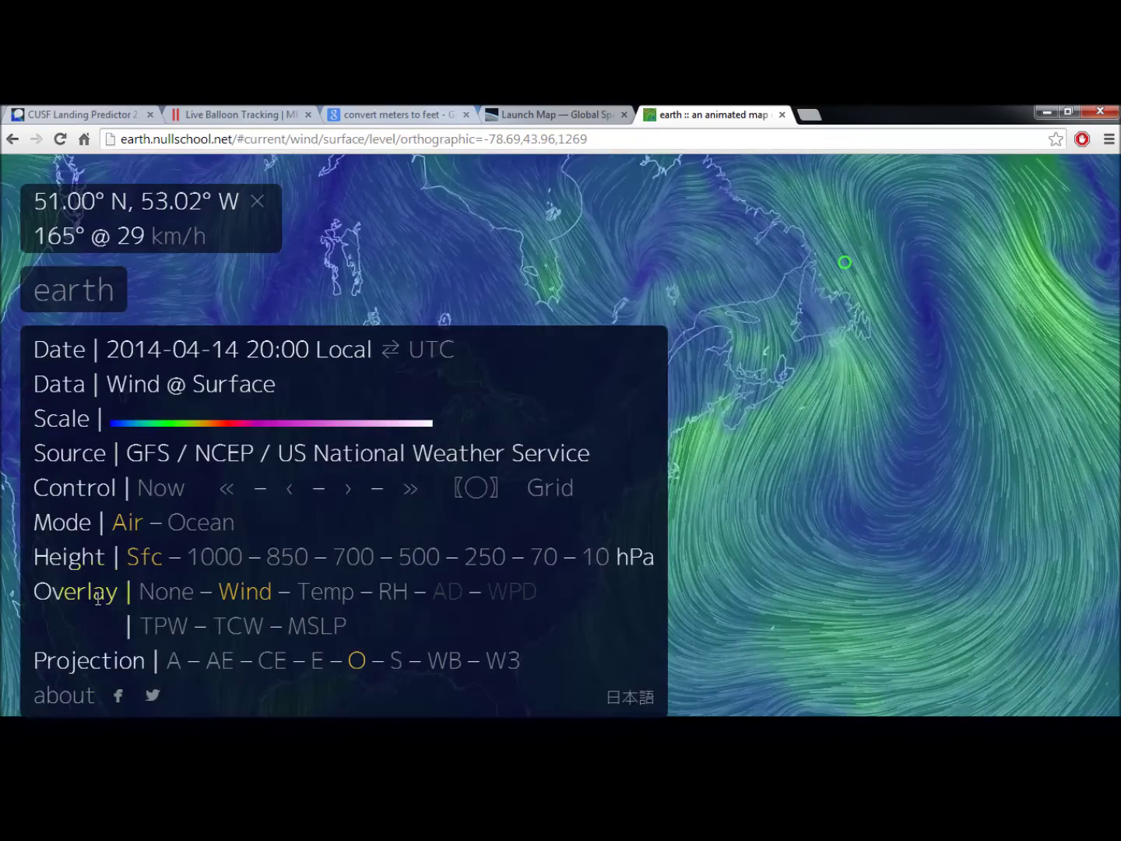
{"action": "left_click", "coordinate": [212, 563]}
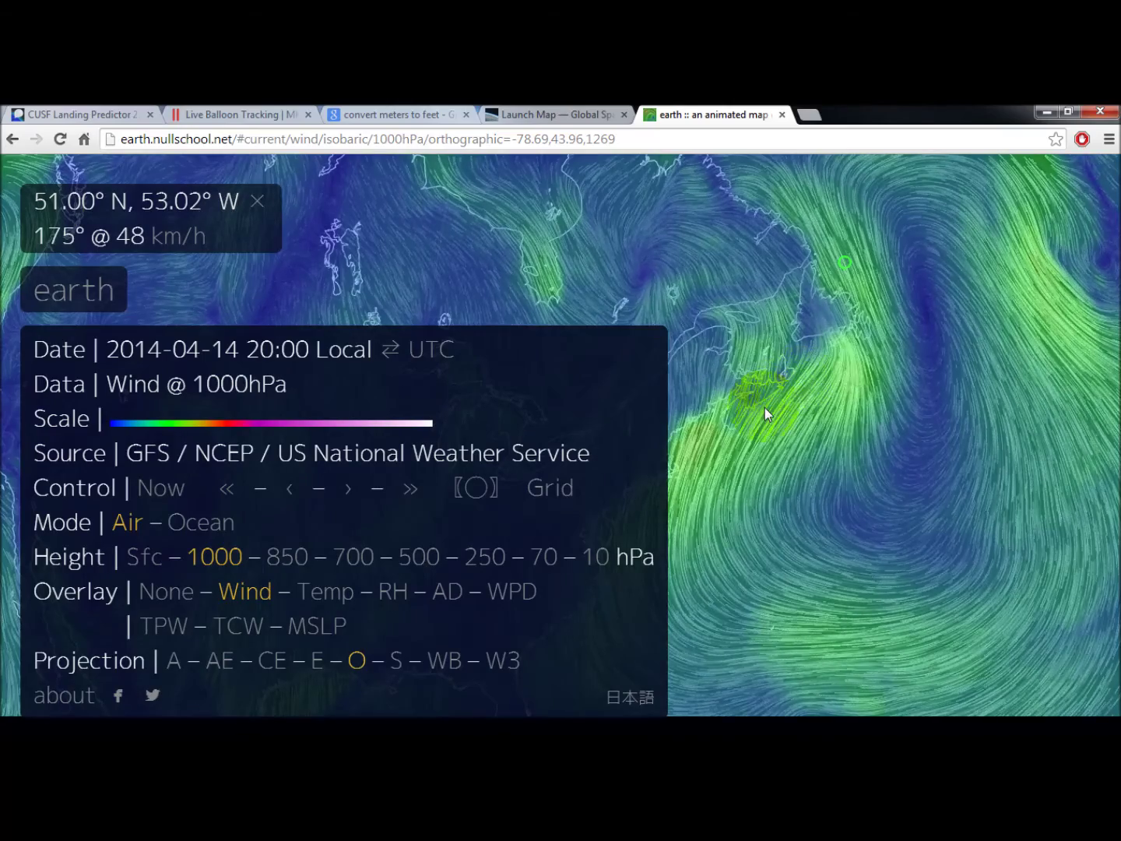
{"action": "left_click", "coordinate": [95, 289]}
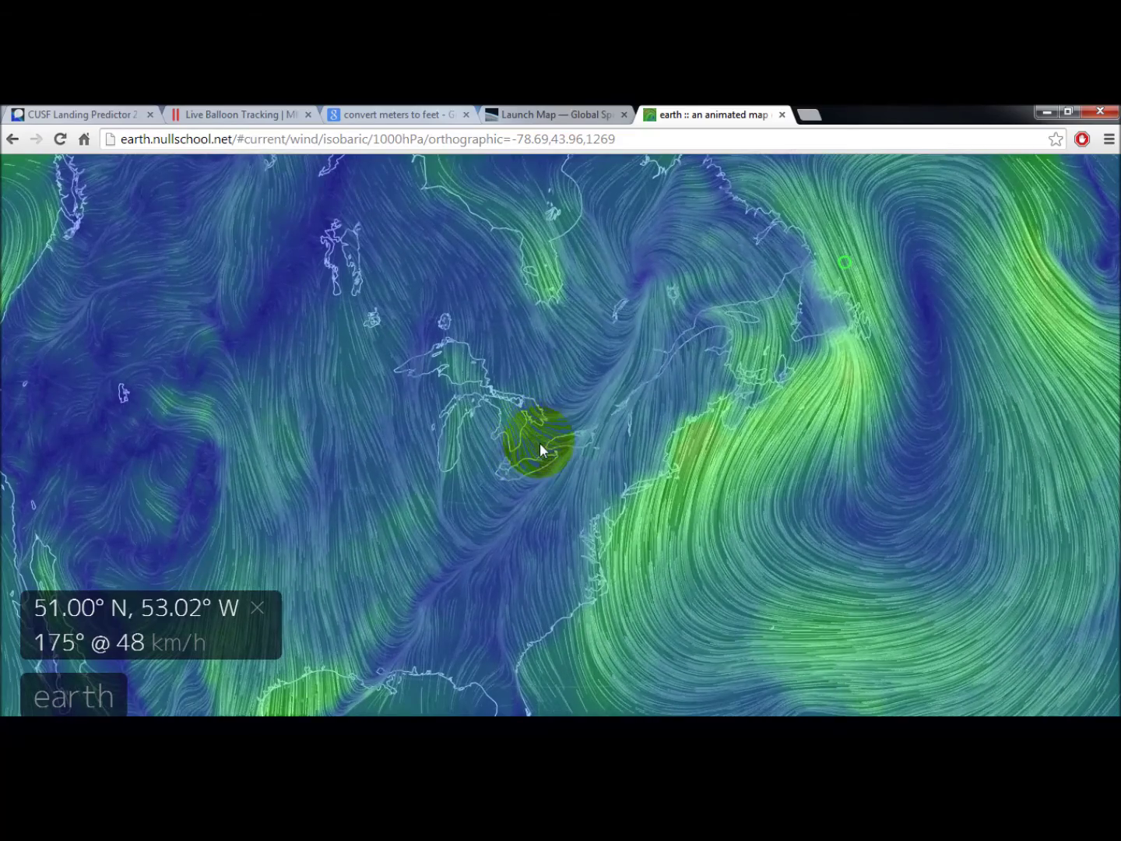
Switch the wind map to the 700 hPa height and view it unobstructed
{"action": "left_click", "coordinate": [64, 701]}
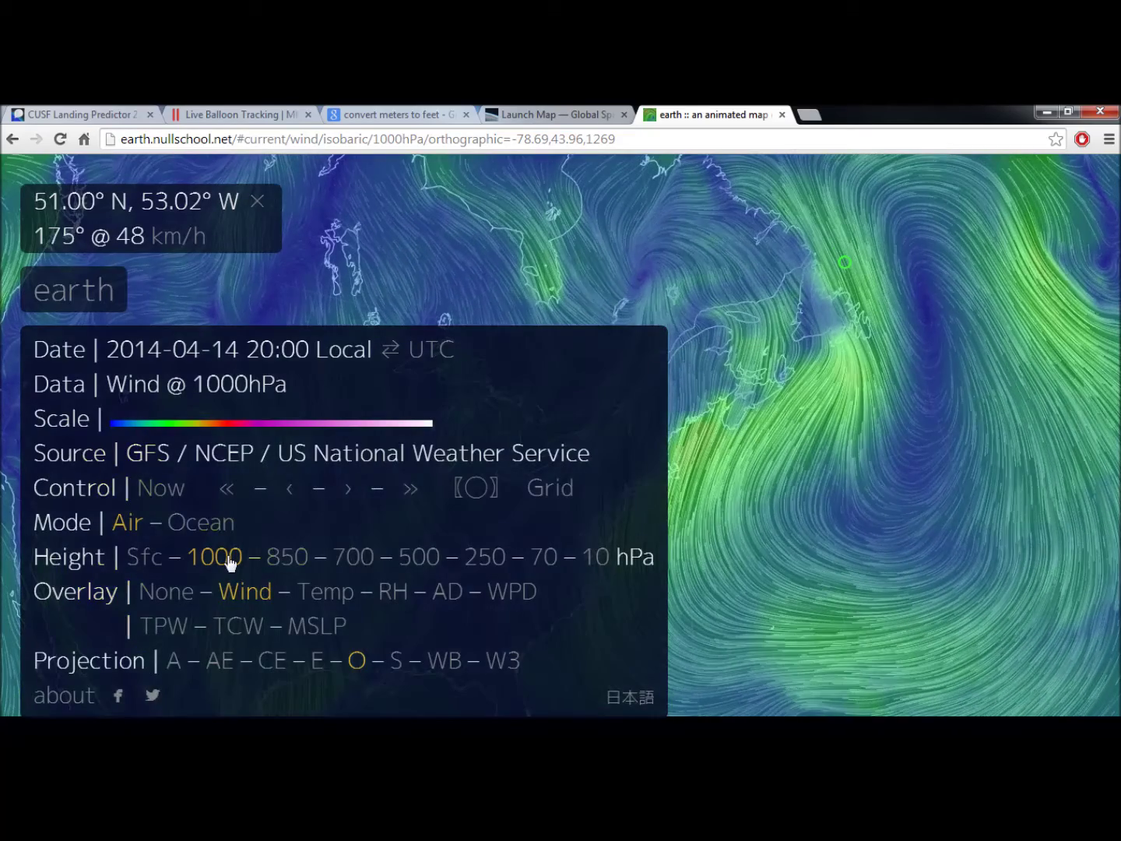
{"action": "left_click", "coordinate": [338, 561]}
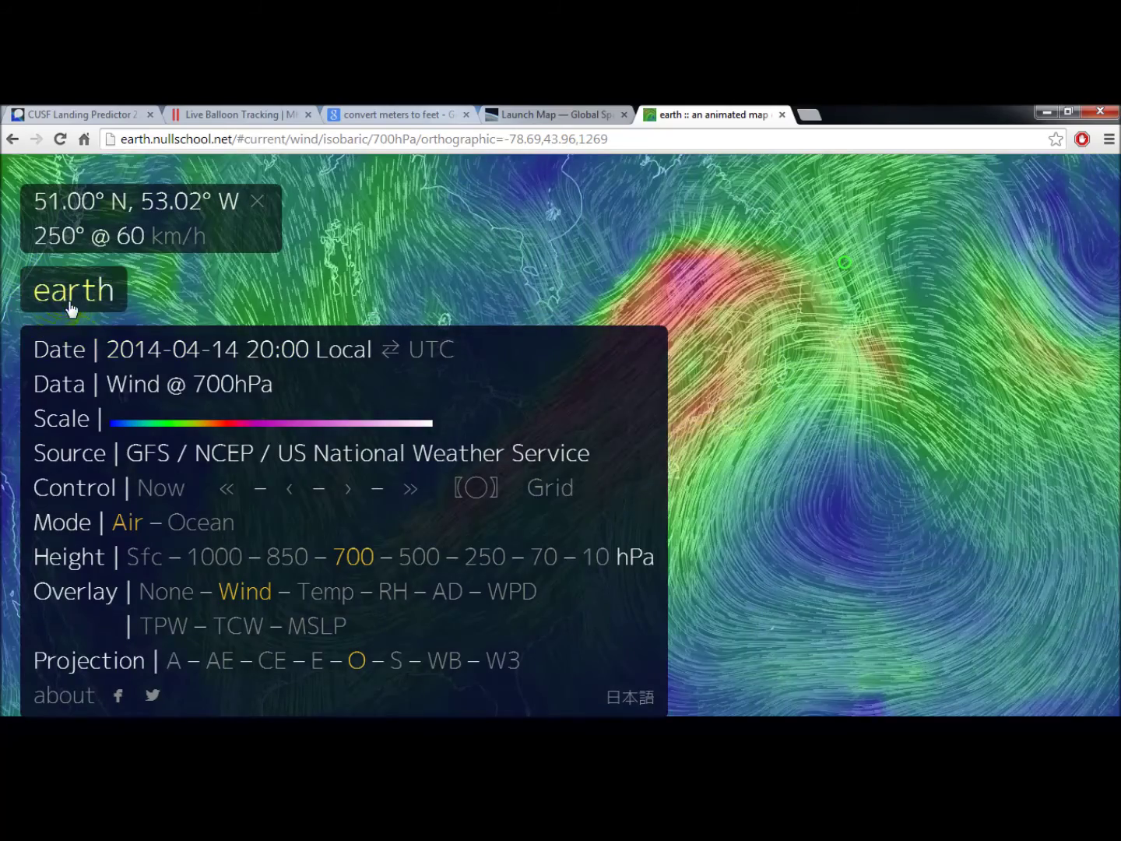
{"action": "left_click", "coordinate": [75, 292]}
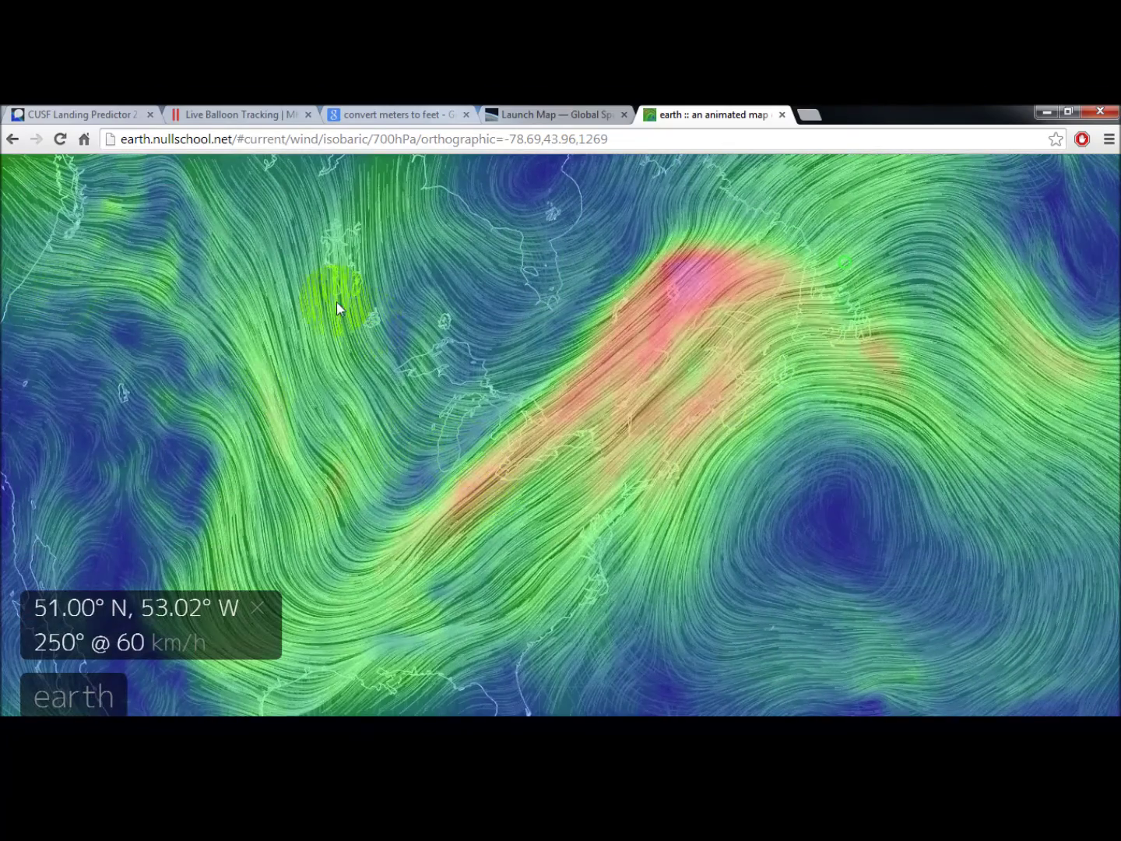
Check the predicted flight path in the landing predictor, then return to the wind map and show the 500 hPa height
{"action": "left_click", "coordinate": [76, 109]}
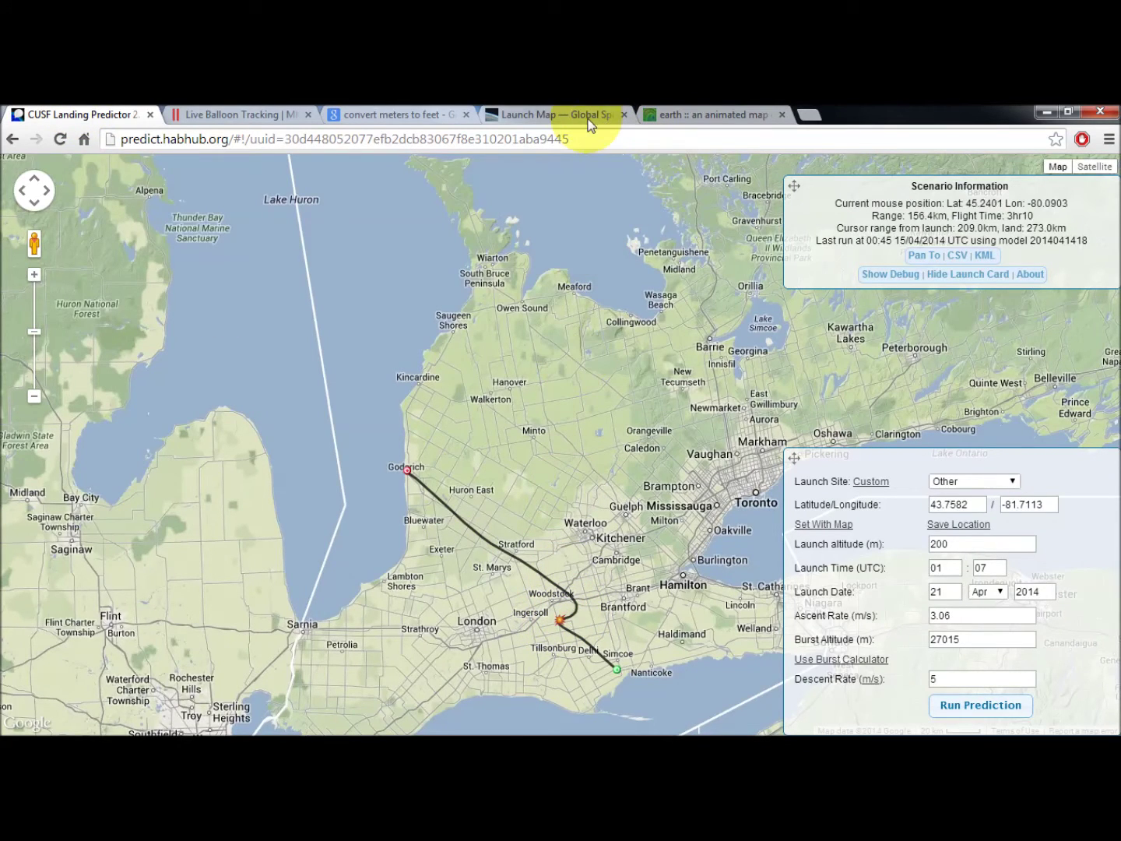
{"action": "left_click", "coordinate": [698, 109]}
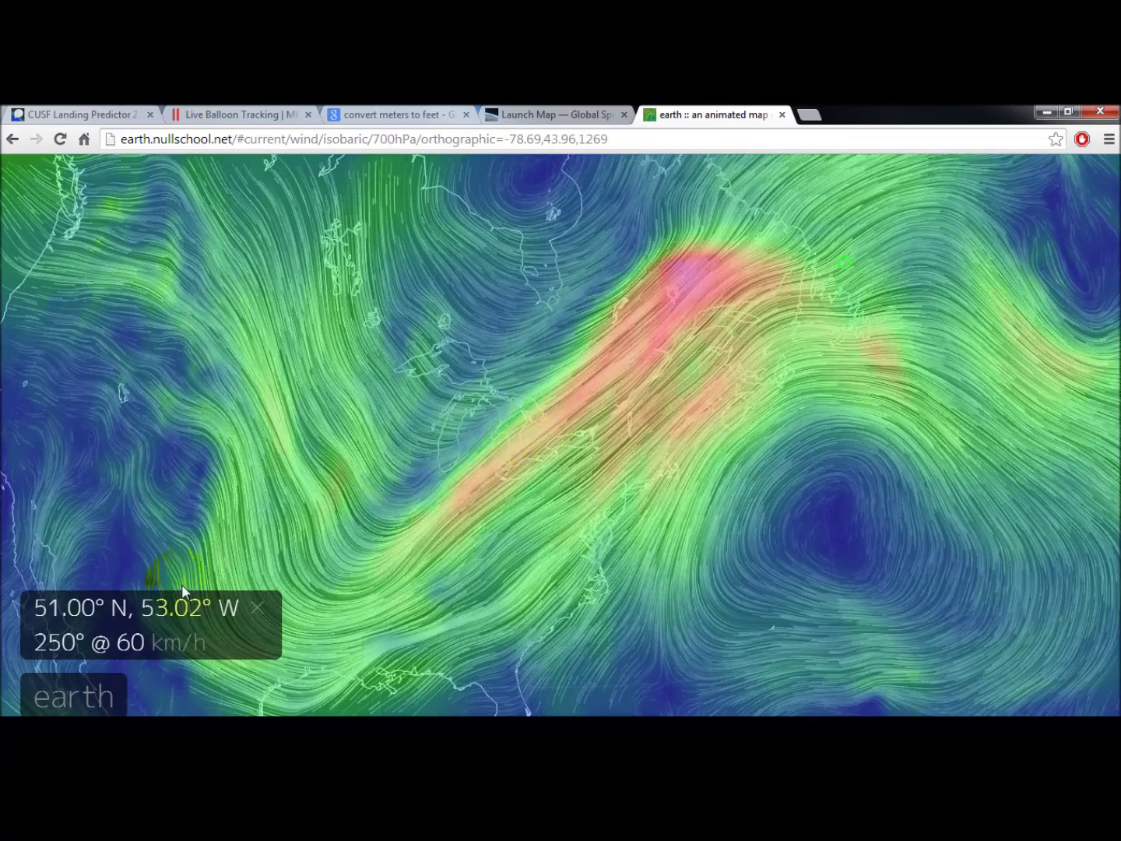
{"action": "left_click", "coordinate": [78, 695]}
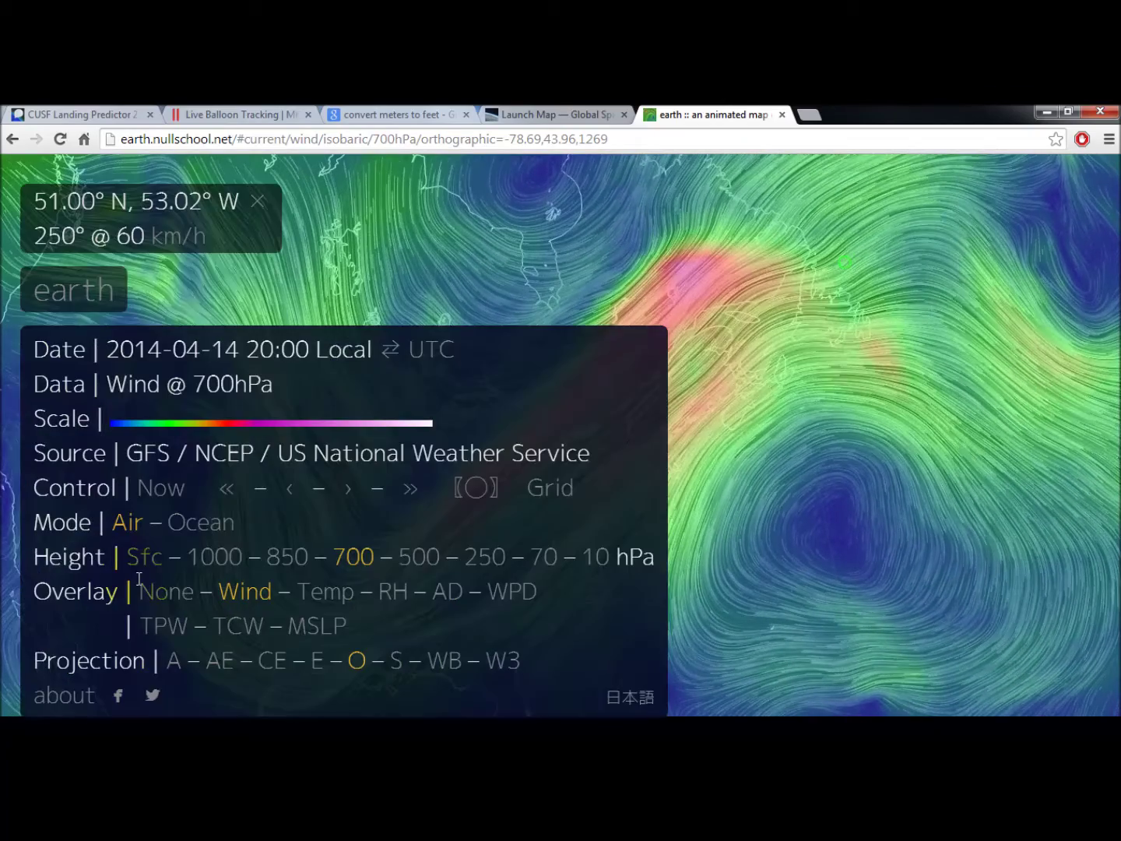
{"action": "left_click", "coordinate": [428, 562]}
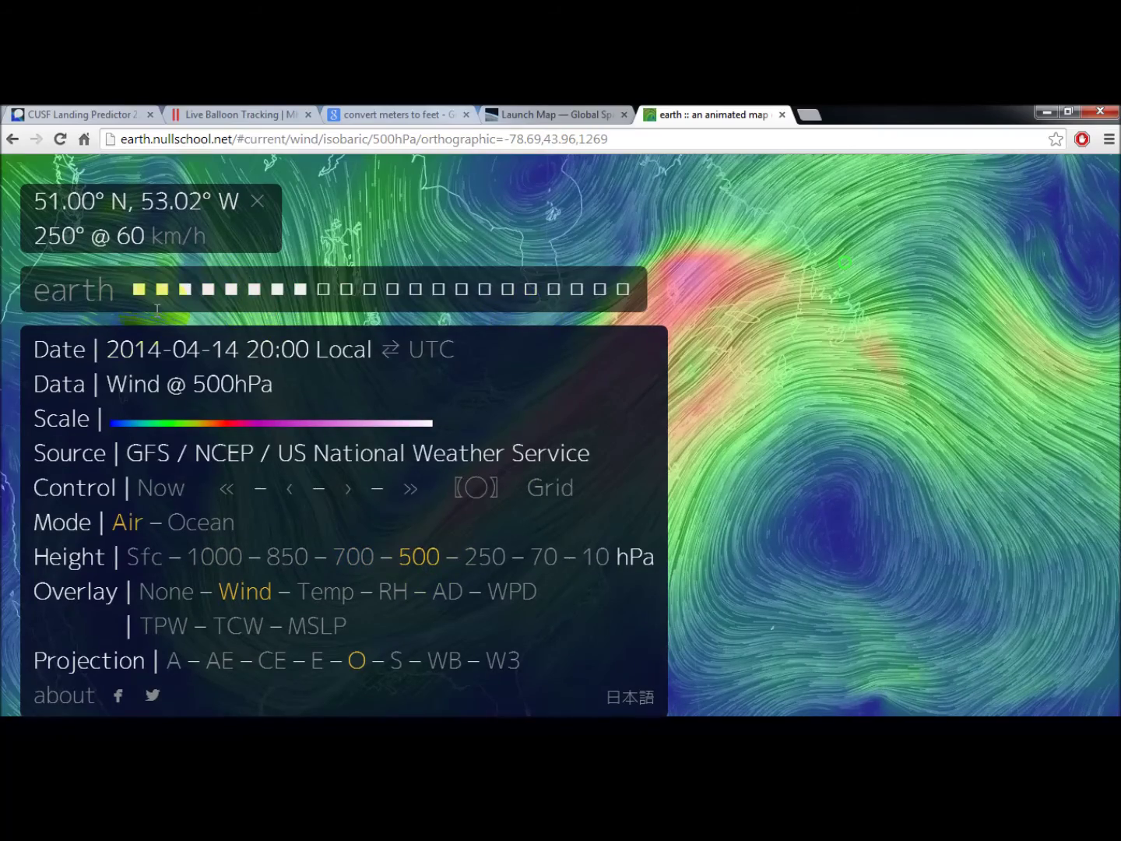
{"action": "left_click", "coordinate": [74, 292]}
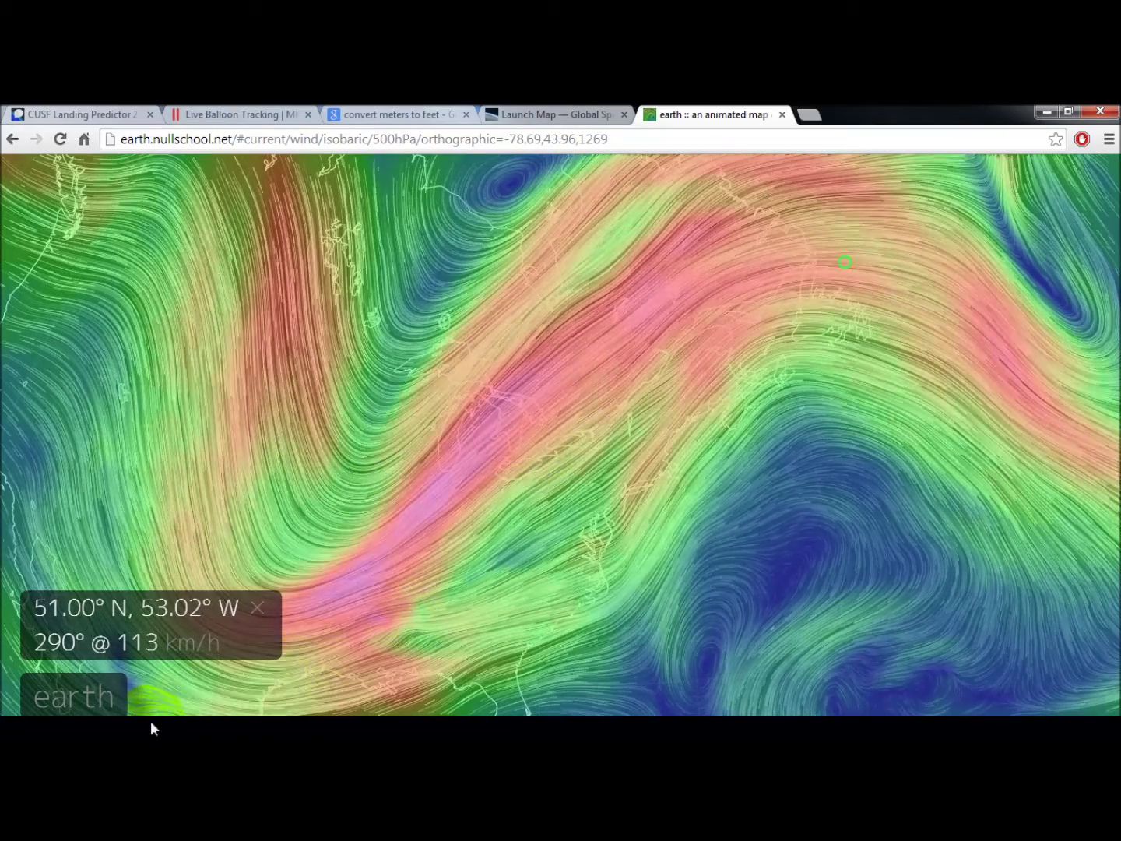
Show the wind at the 250 hPa height and read its direction and speed at two points in southern Ontario
{"action": "left_click", "coordinate": [89, 696]}
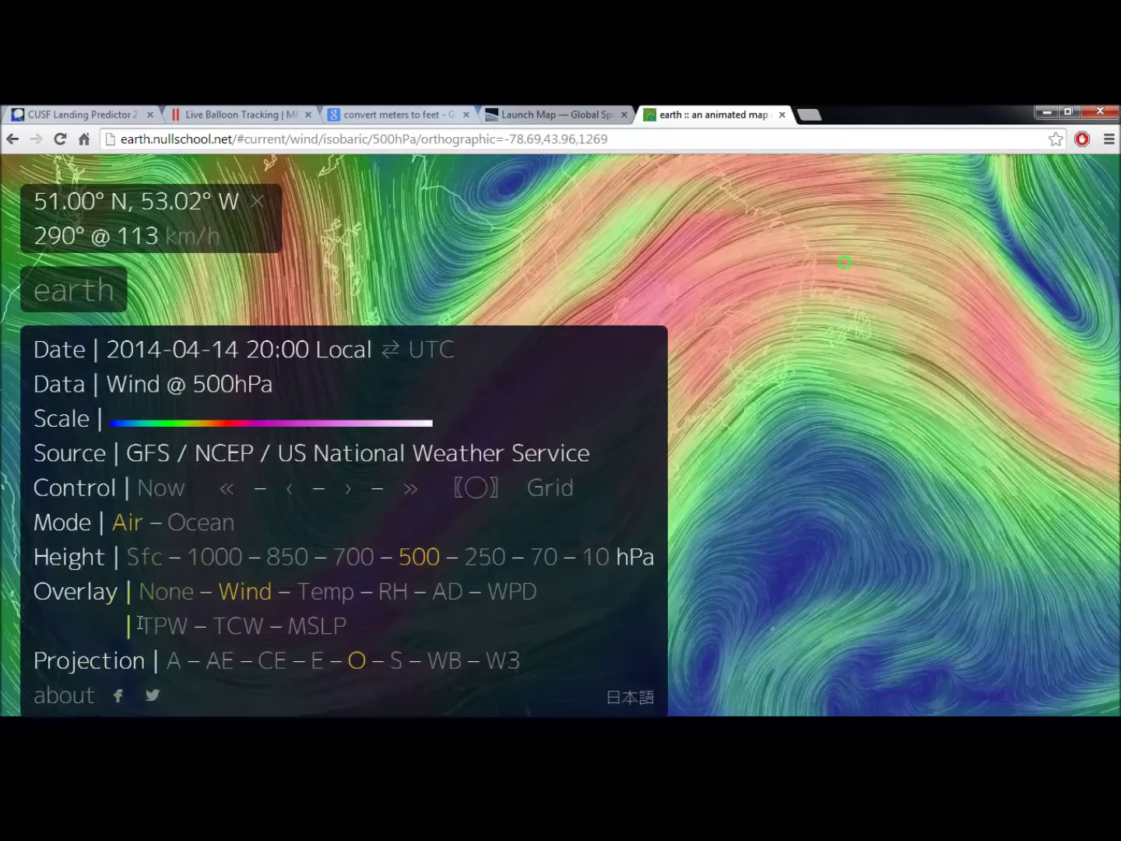
{"action": "left_click", "coordinate": [496, 565]}
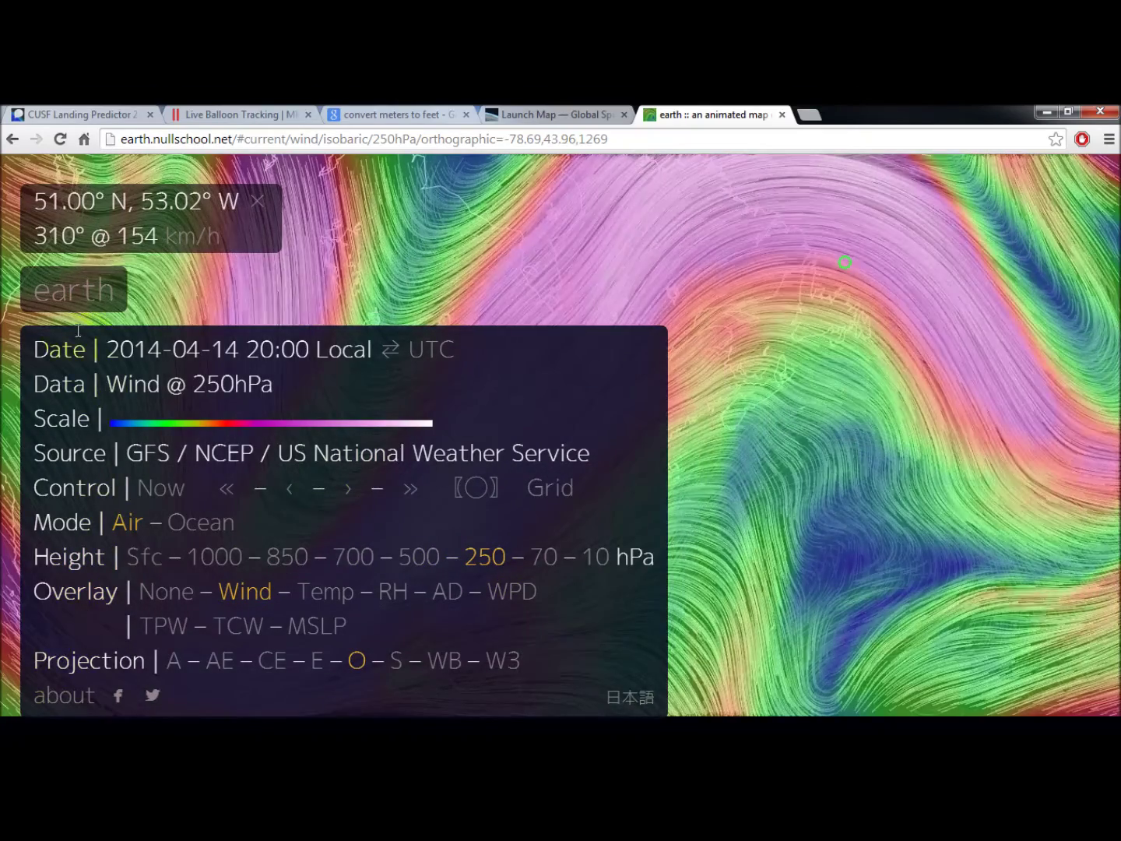
{"action": "left_click", "coordinate": [89, 295]}
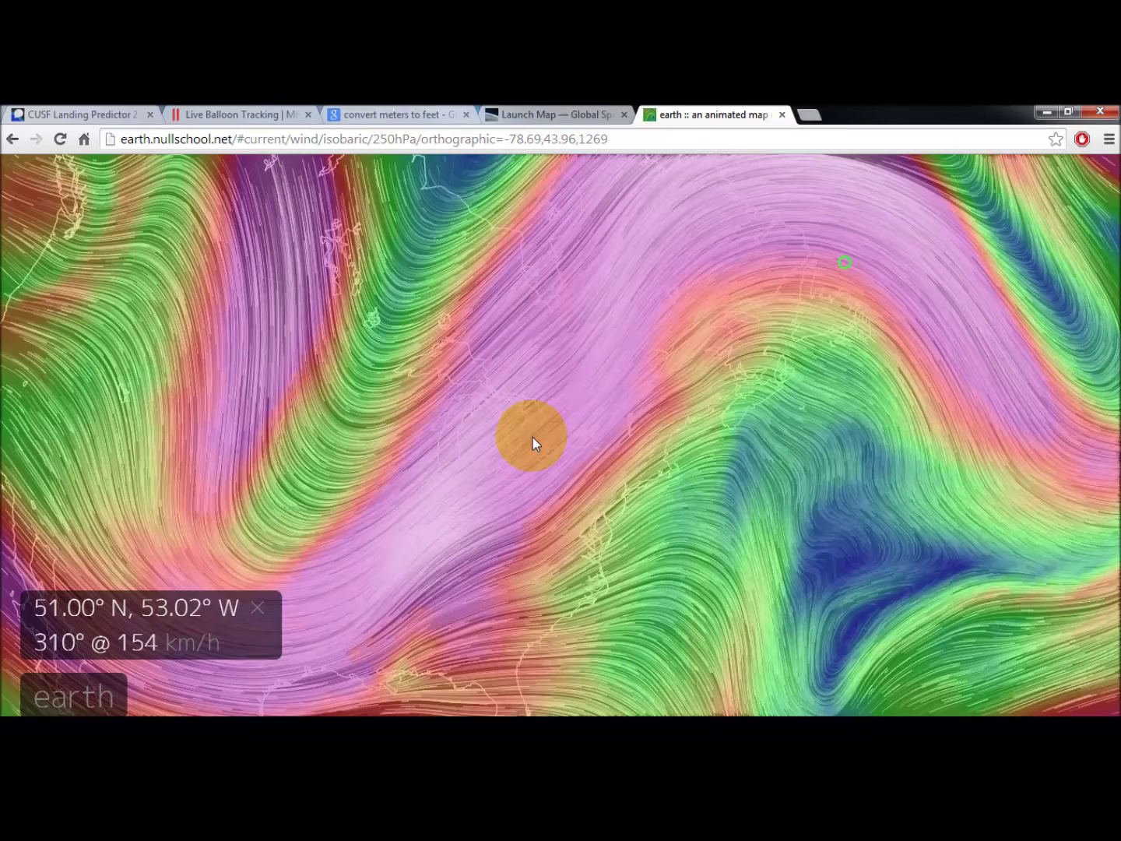
{"action": "left_click", "coordinate": [533, 437]}
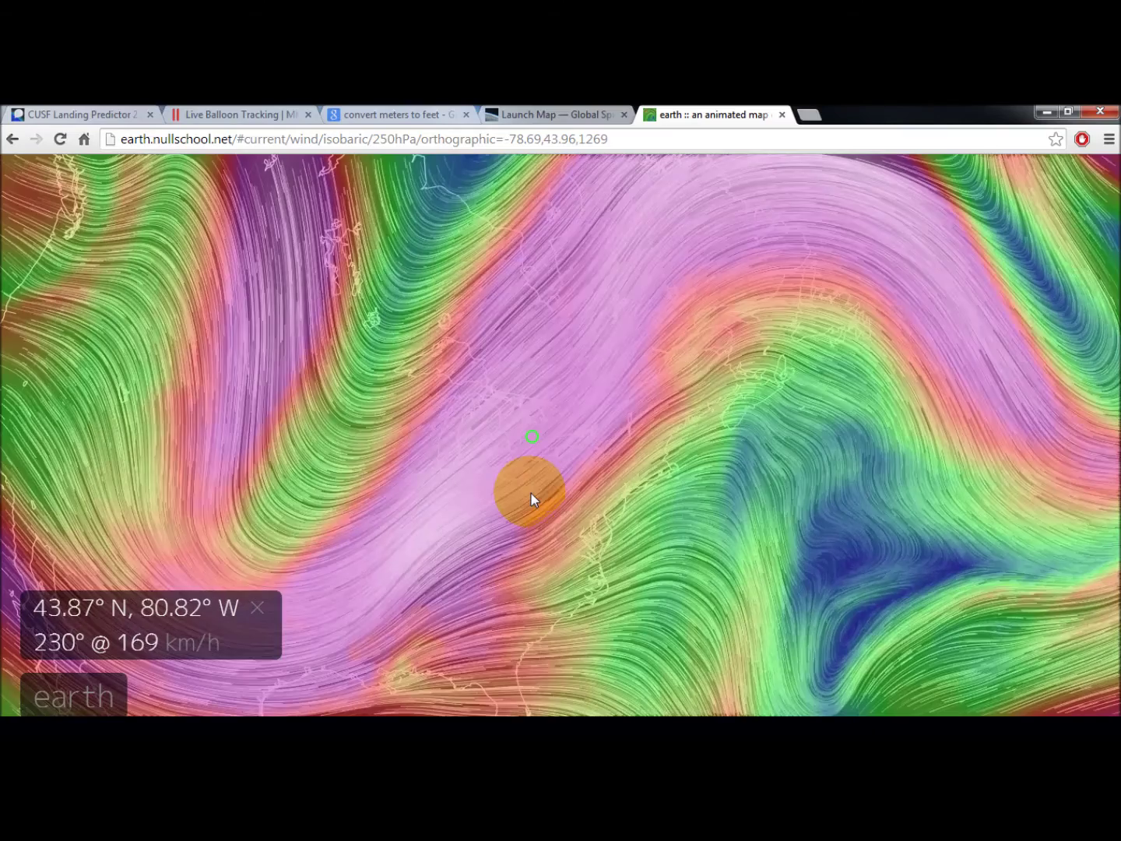
{"action": "left_click", "coordinate": [540, 453]}
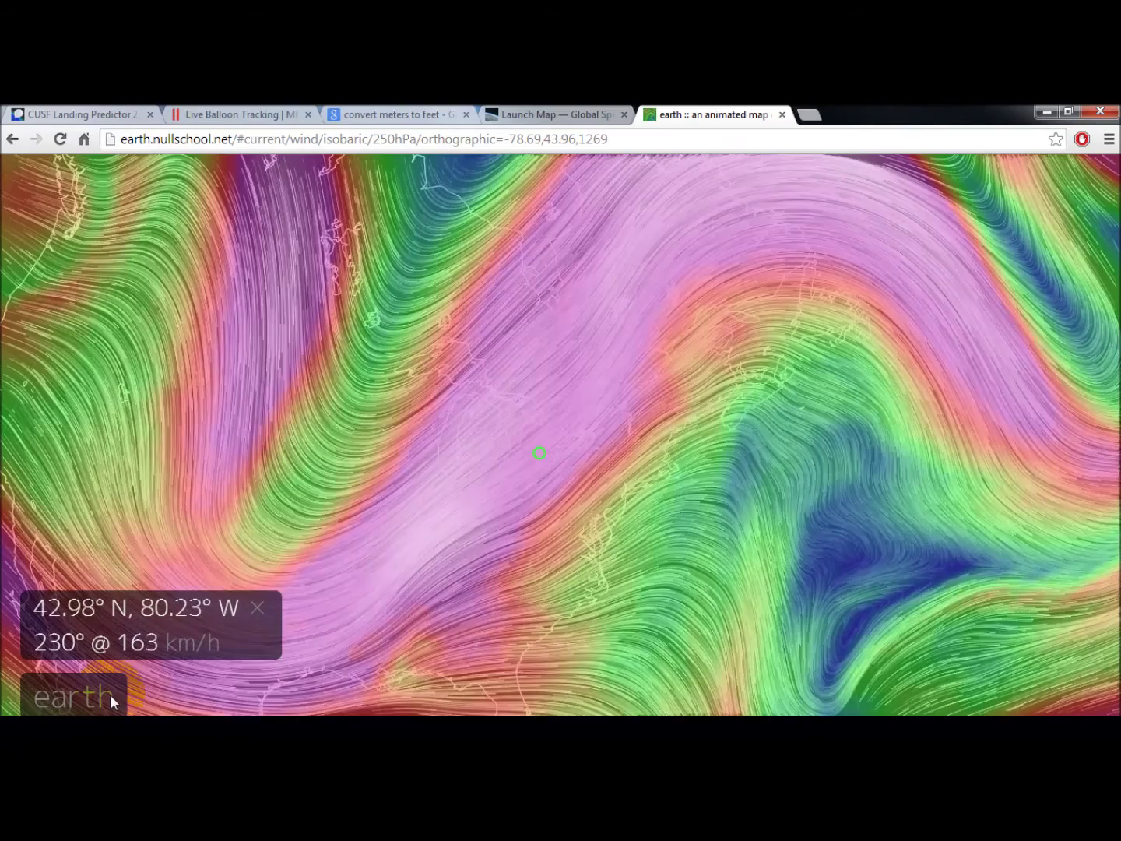
Switch the wind map to the 10 hPa height and view the flow over the Great Lakes
{"action": "left_click", "coordinate": [110, 693]}
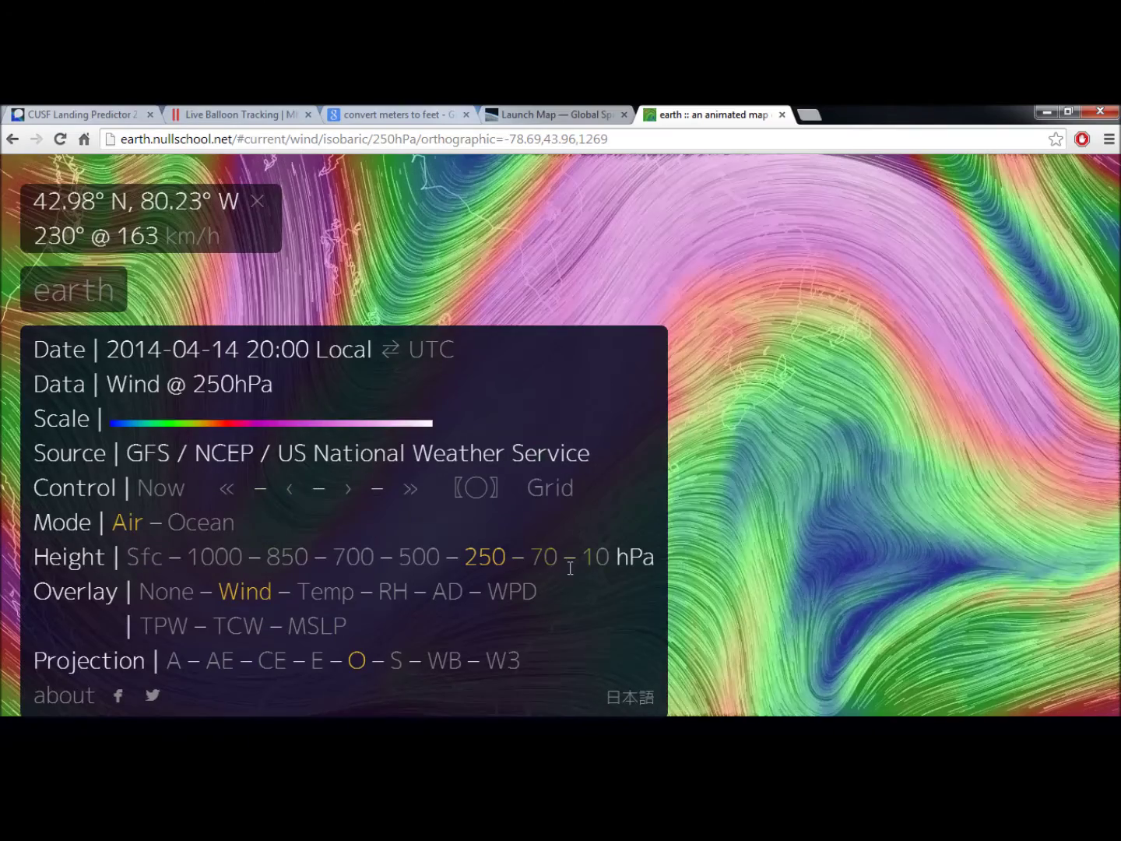
{"action": "left_click", "coordinate": [599, 562]}
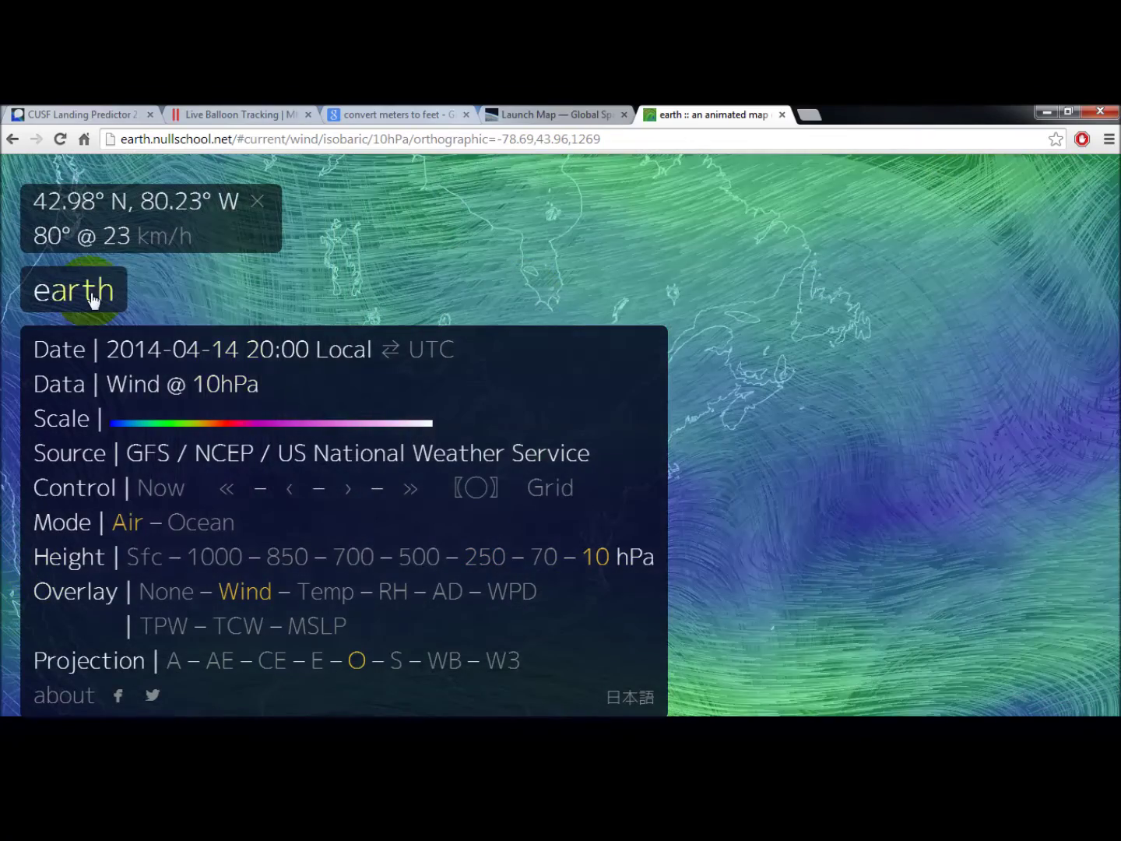
{"action": "left_click", "coordinate": [92, 300]}
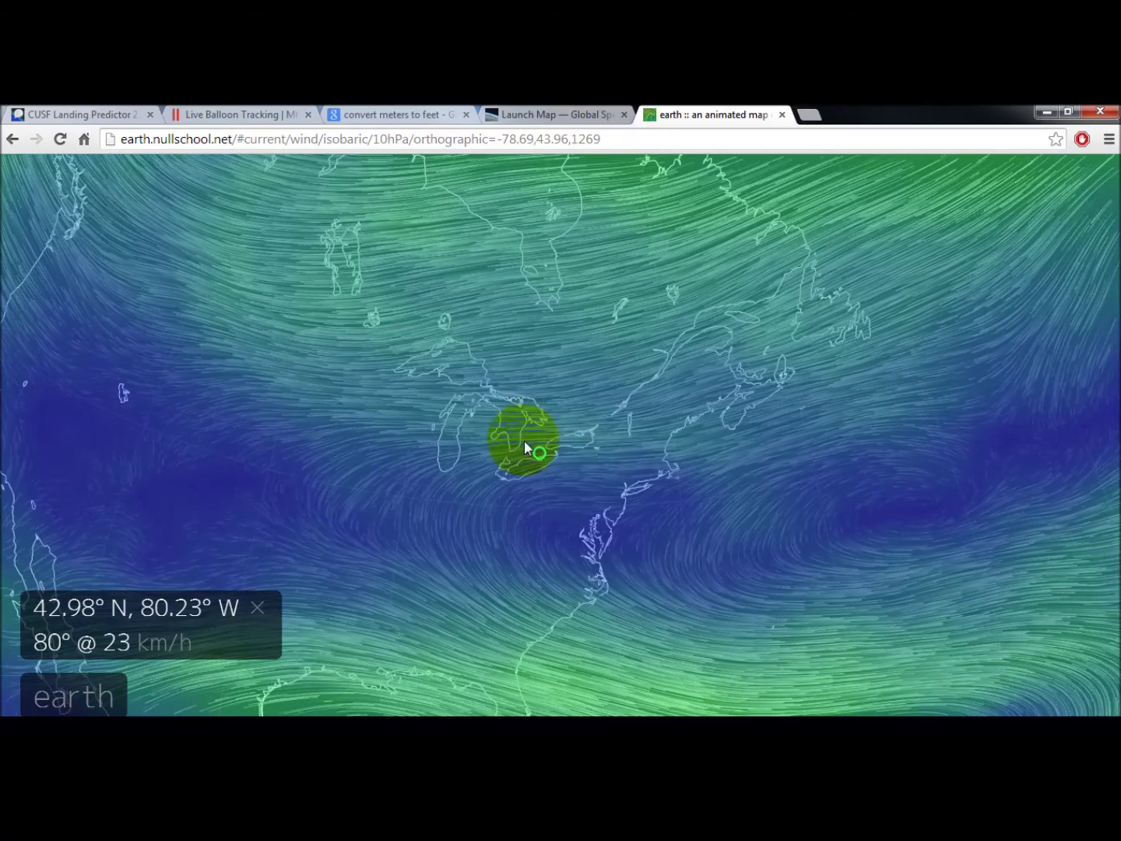
Read the 10 hPa wind at a point on the east shore of James Bay and hide the map settings
{"action": "left_click", "coordinate": [107, 701]}
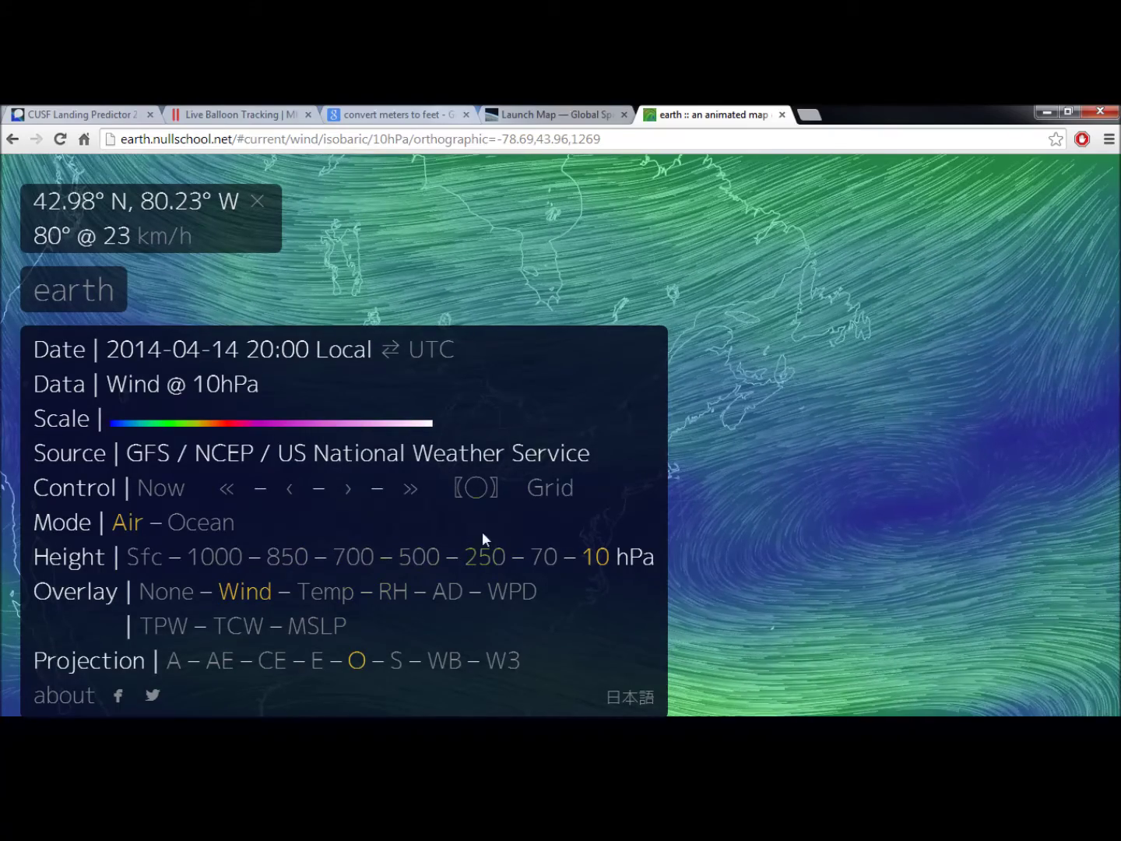
{"action": "left_click", "coordinate": [564, 251]}
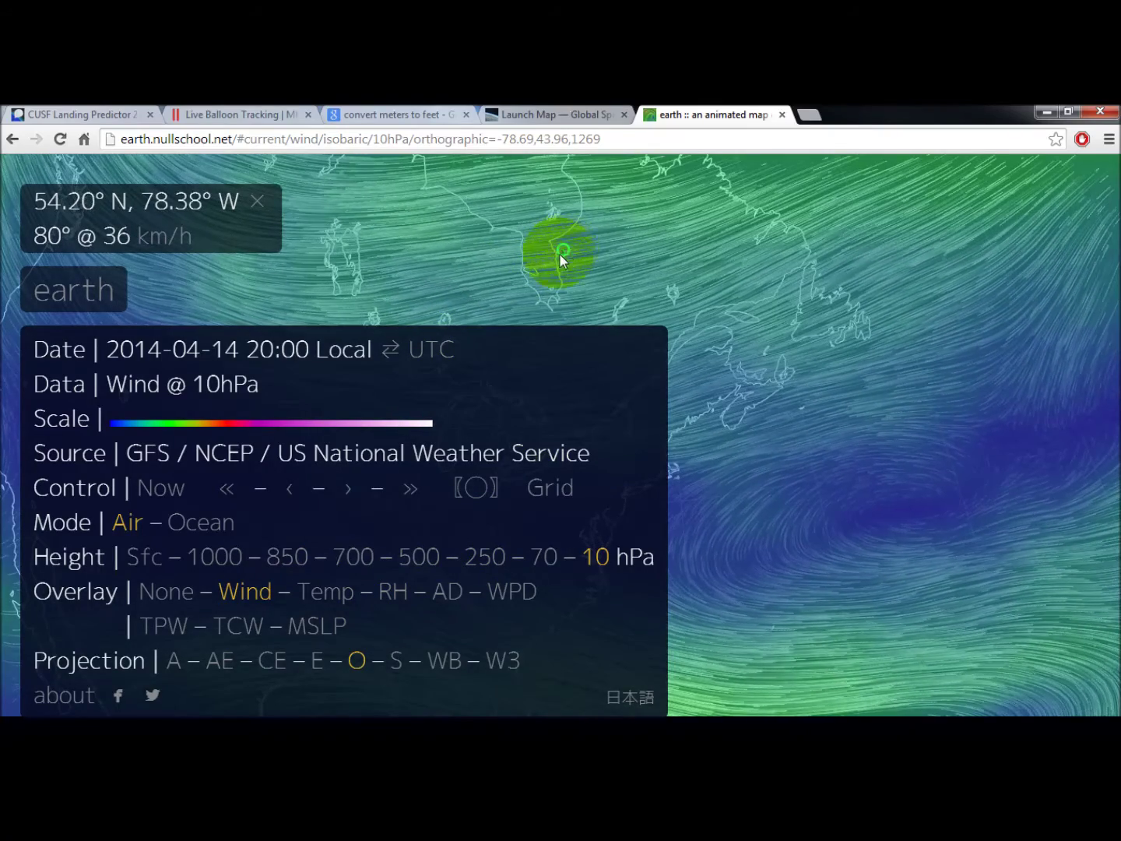
{"action": "left_click", "coordinate": [101, 299]}
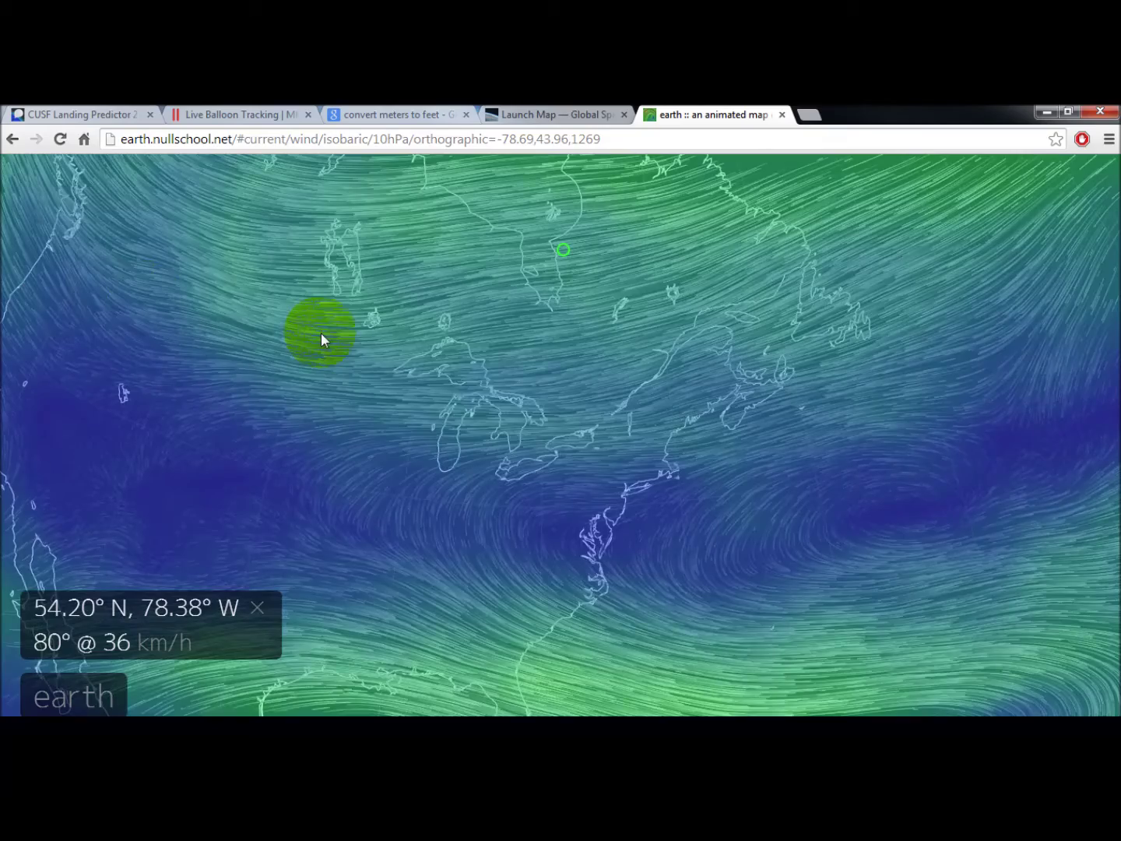
Look over the wind map's controls for stepping through time, then hide the settings
{"action": "left_click", "coordinate": [47, 703]}
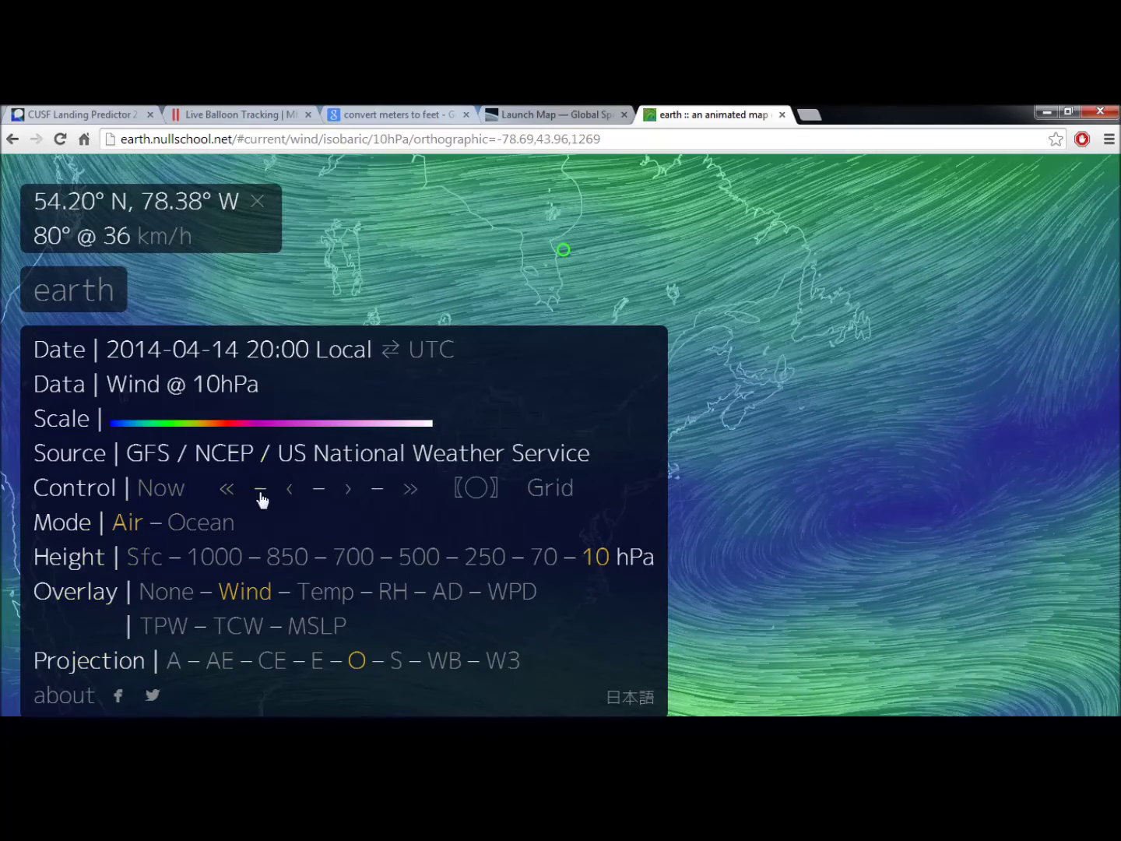
{"action": "left_click_drag", "start_coordinate": [145, 501], "coordinate": [113, 497]}
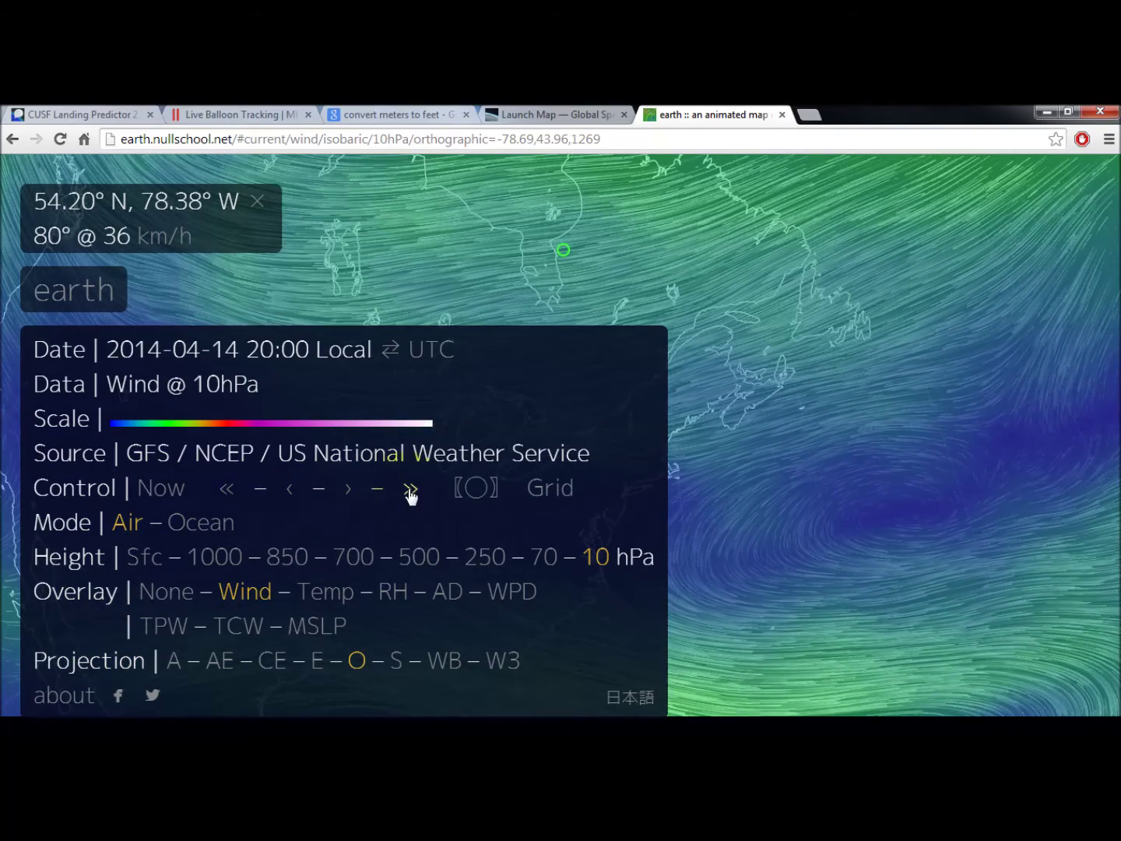
{"action": "left_click", "coordinate": [741, 257]}
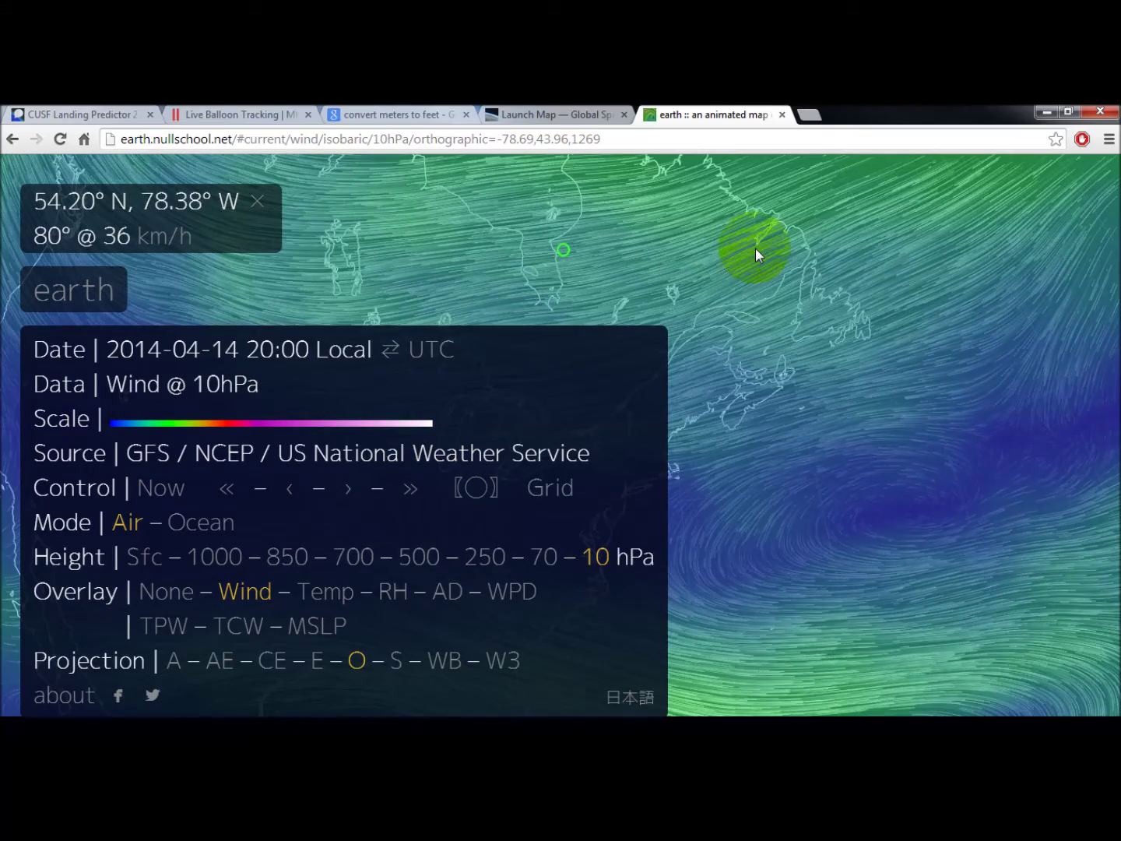
{"action": "left_click", "coordinate": [47, 304]}
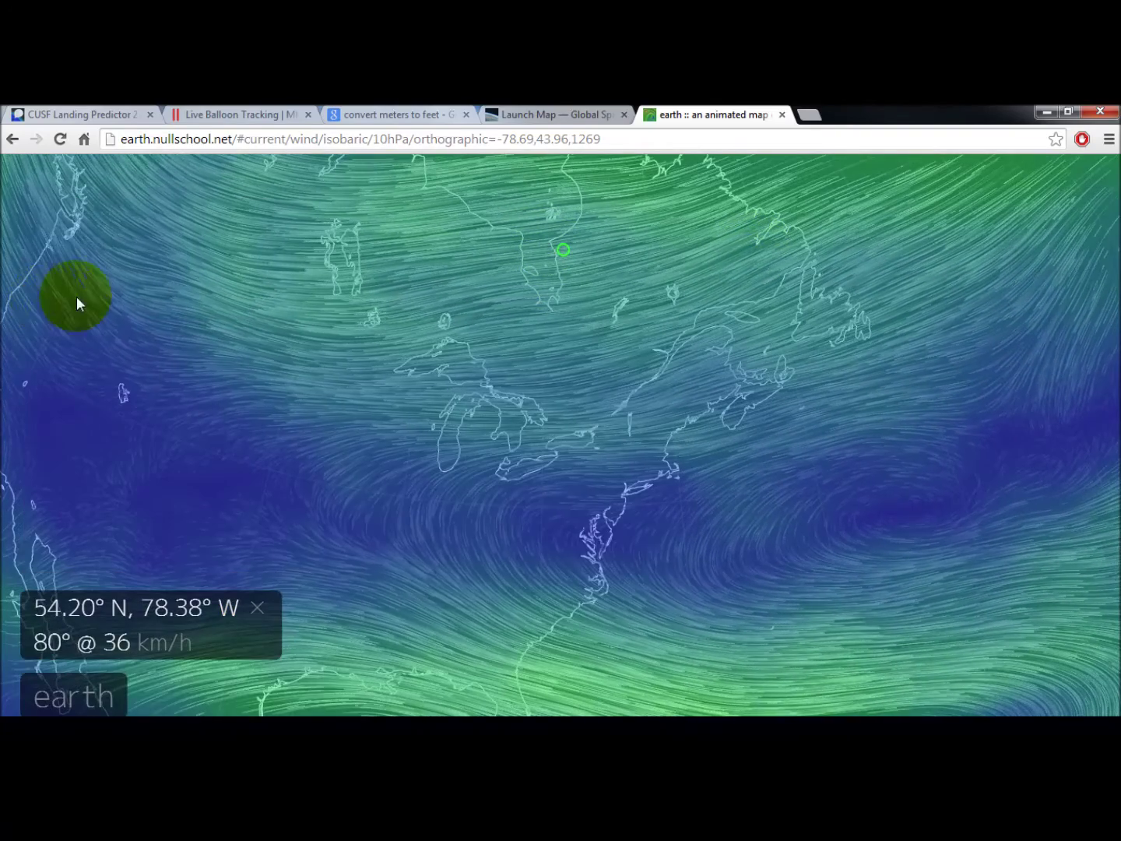
Return to the landing predictor and view the 21 Apr flight path from Goderich to its landing near Lake Erie
{"action": "left_click", "coordinate": [82, 114]}
{"action": "left_click_drag", "start_coordinate": [565, 607], "coordinate": [476, 531]}
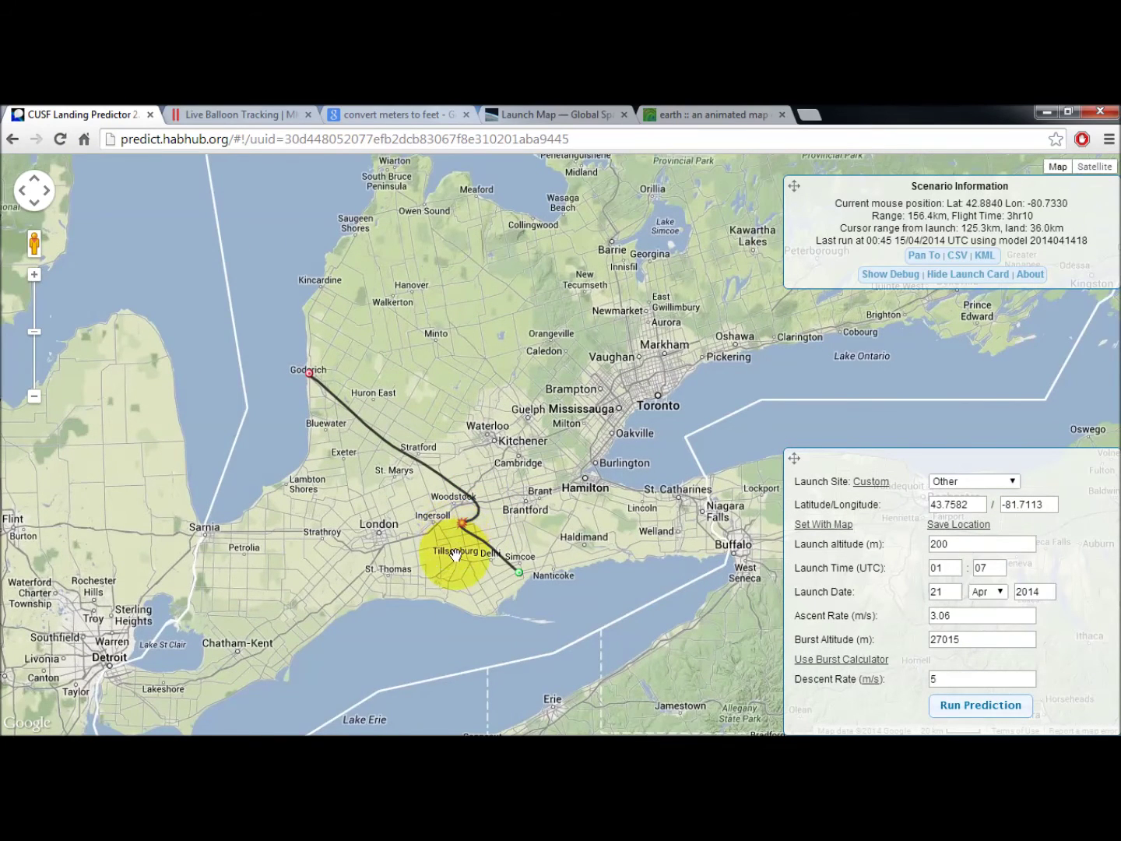